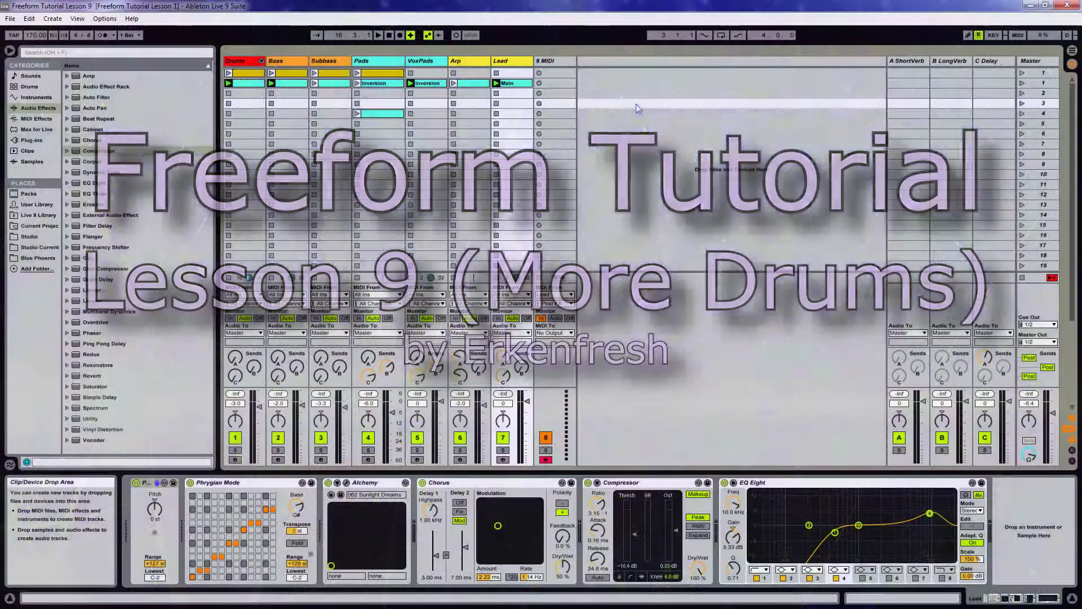
- Duplicate scene 2 and name the original 8Bar and the copy 16Bar
right_click(1041, 86)
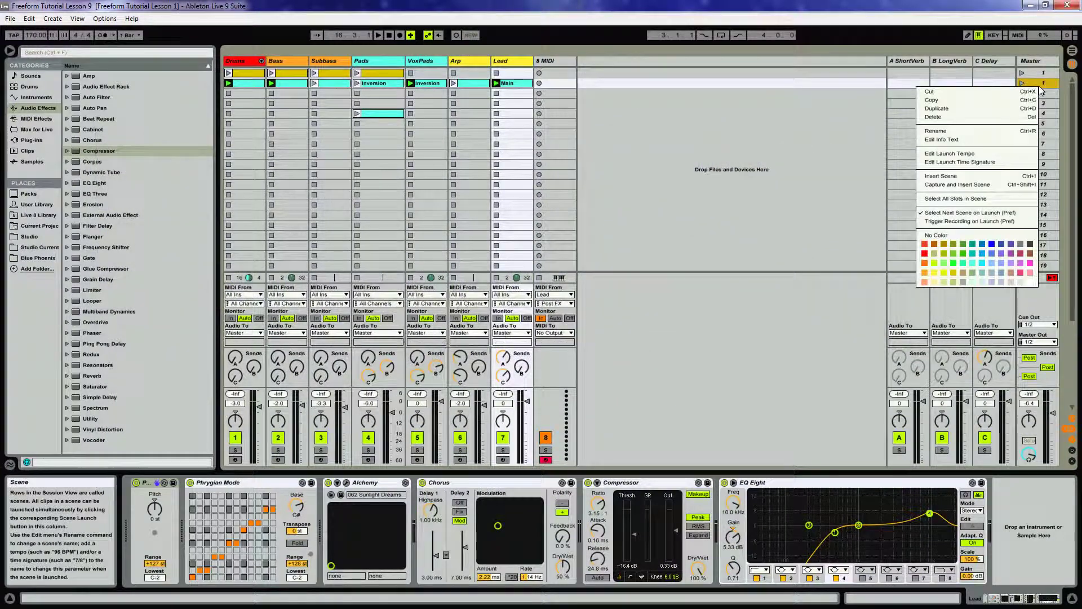
click(939, 109)
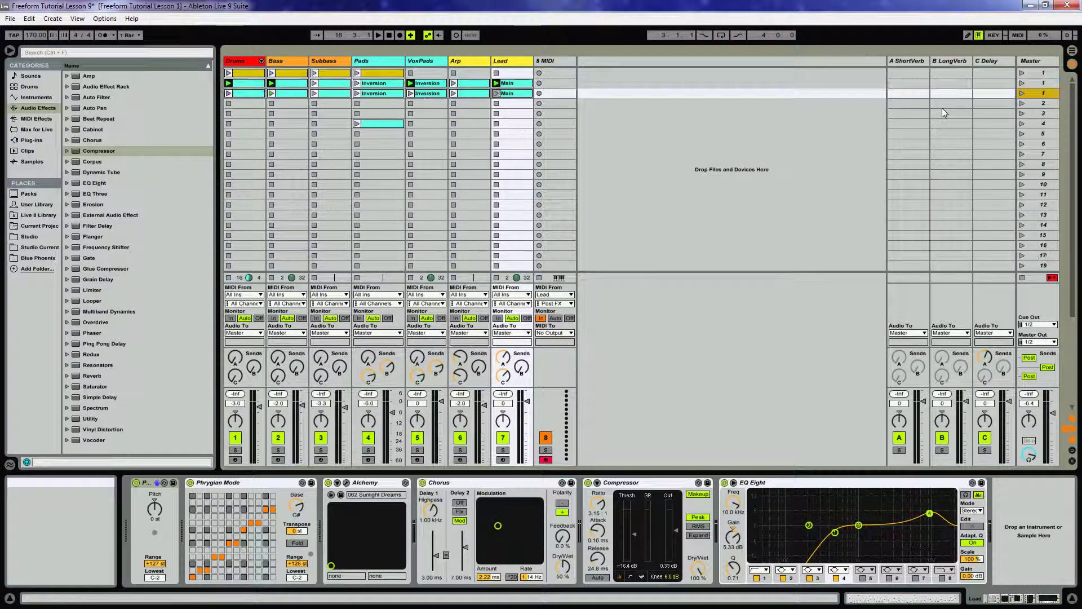
click(1041, 84)
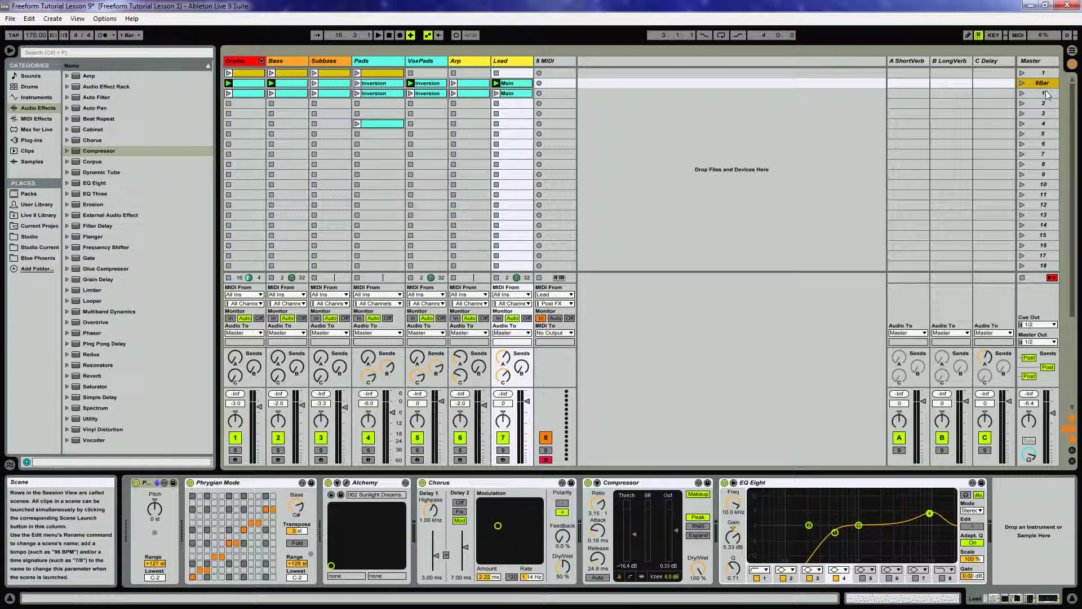
click(1043, 94)
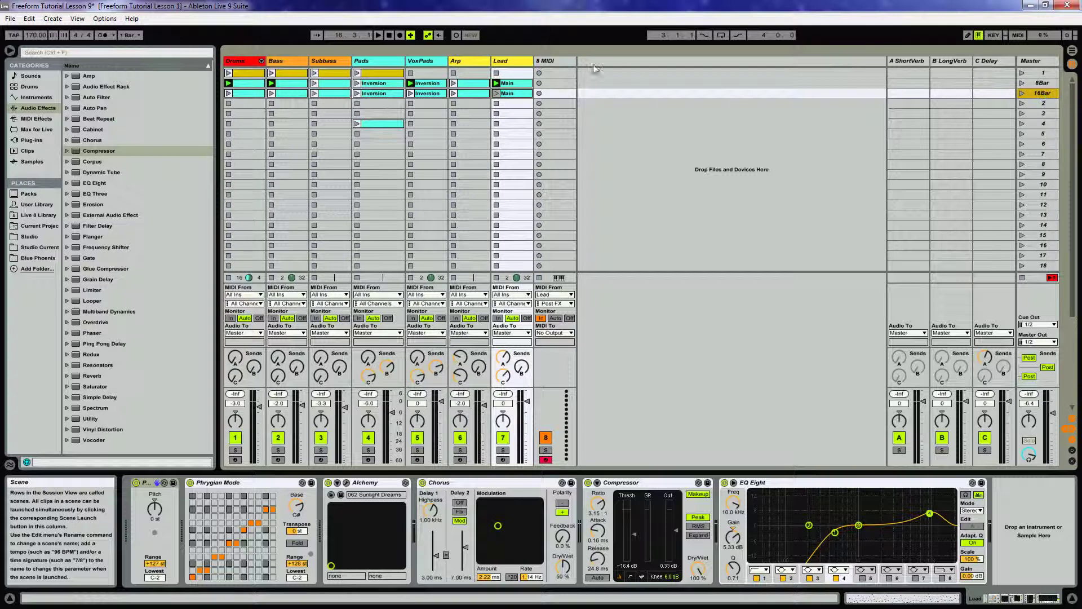
- Colour the 16Bar row's clips green, then select the Bass clips
click(245, 93)
right_click(245, 93)
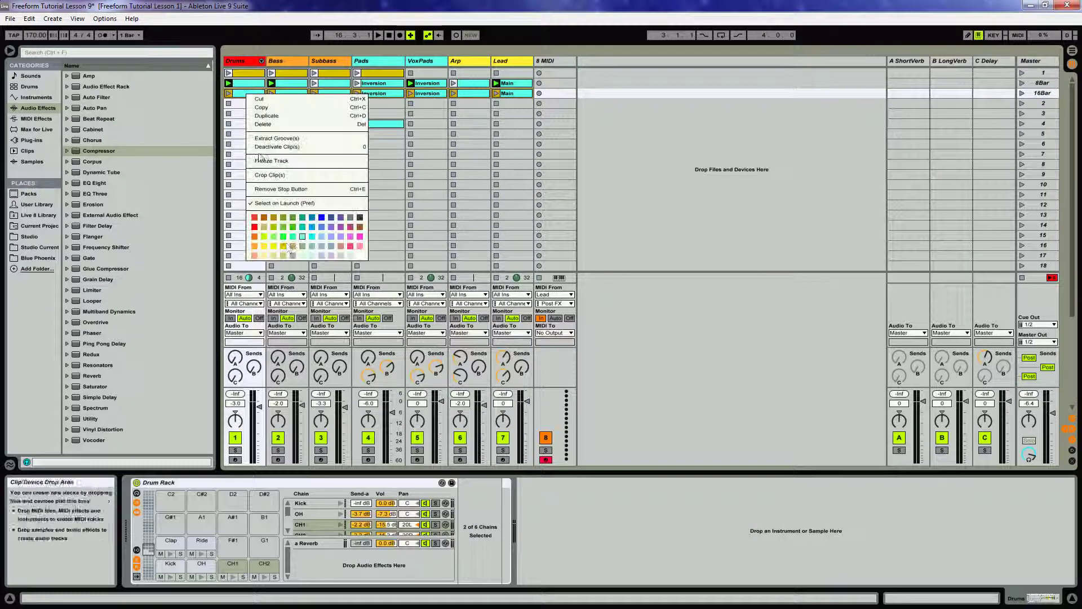
click(273, 235)
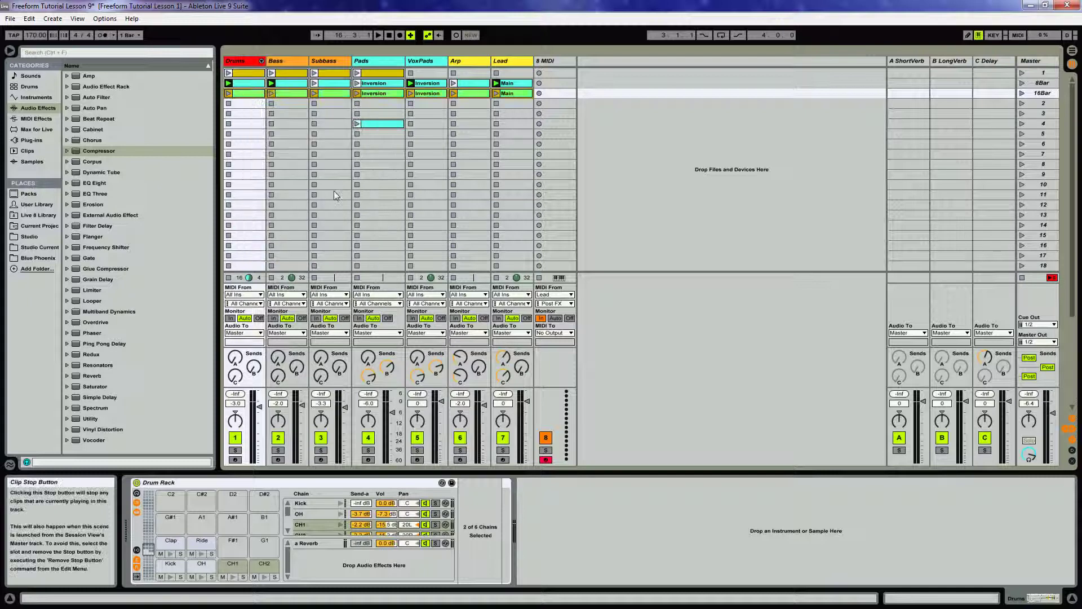
click(289, 94)
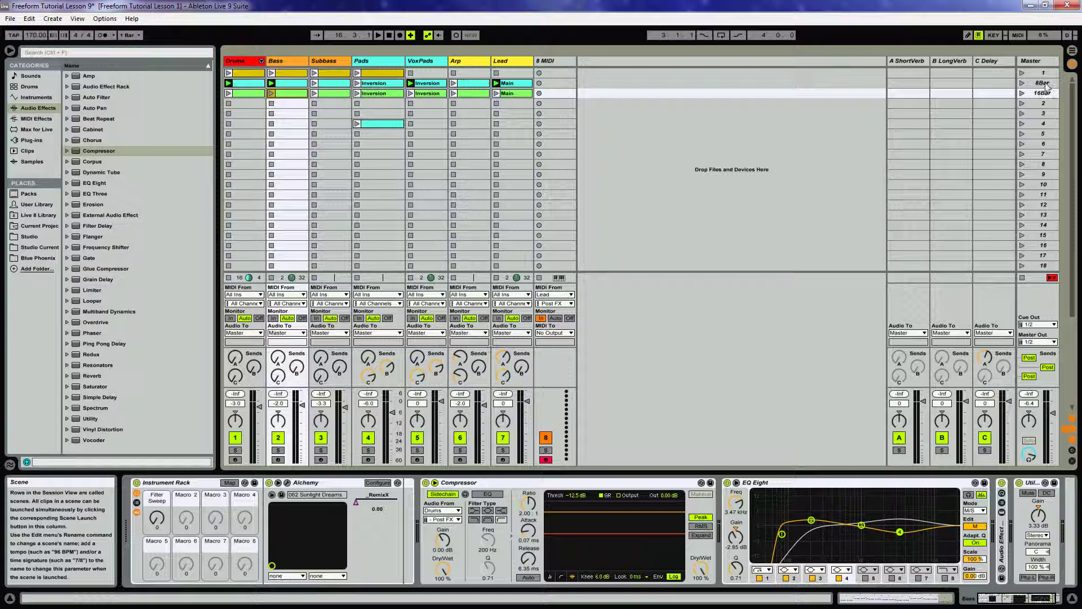
click(287, 73)
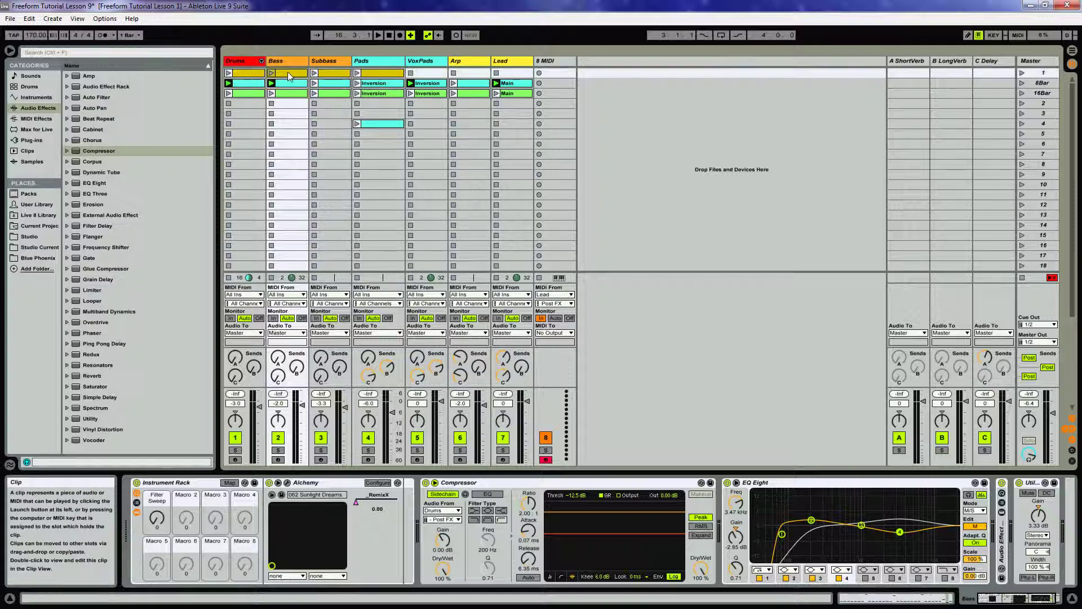
- Open the 16Bar Bass clip and double its two-bar loop twice to 8 bars
double_click(288, 73)
click(336, 438)
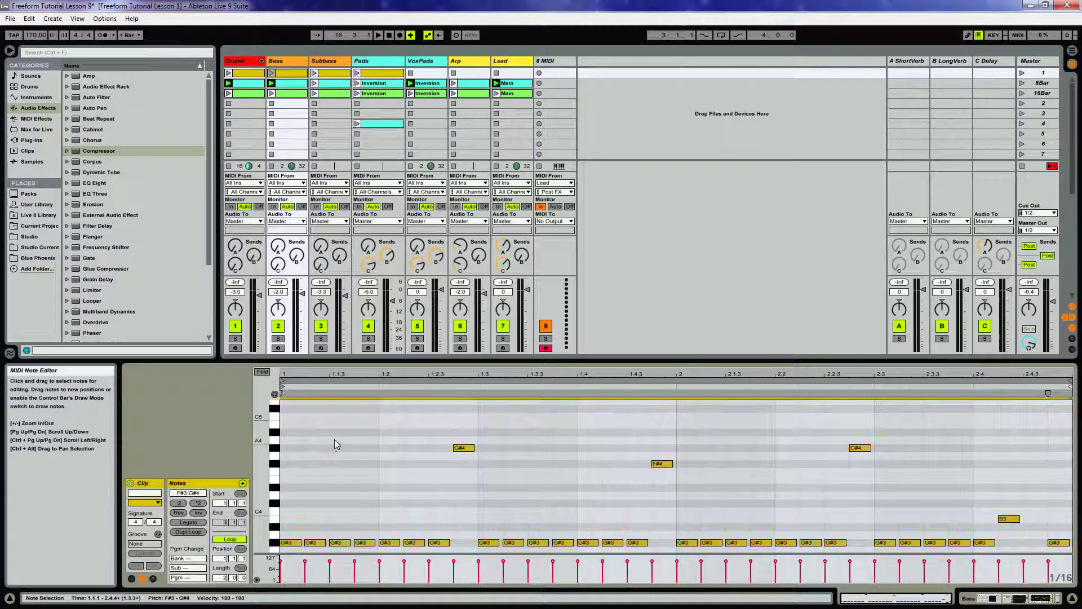
double_click(287, 94)
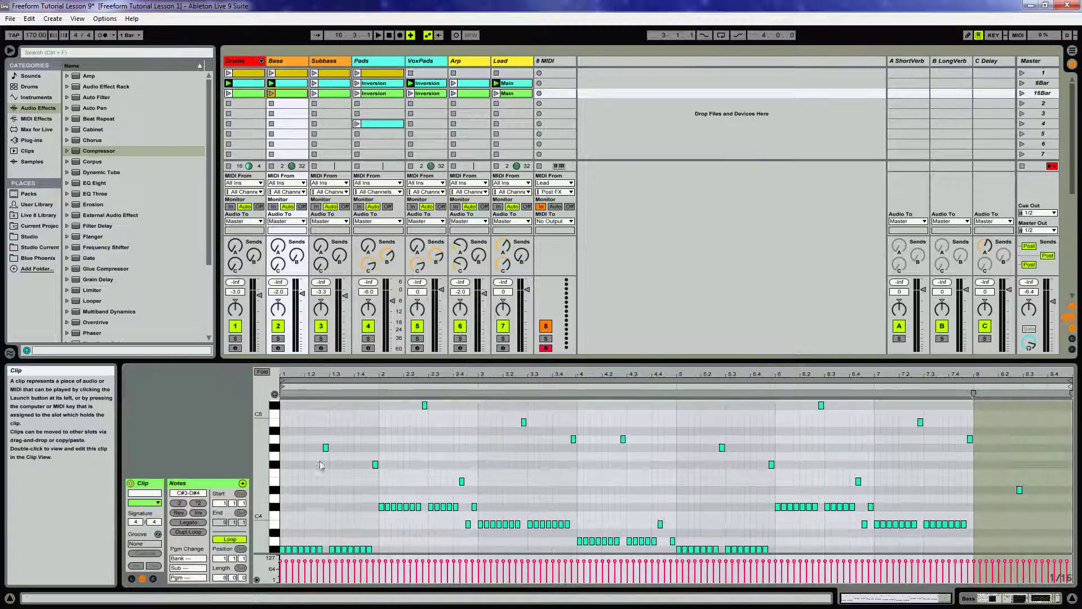
click(293, 502)
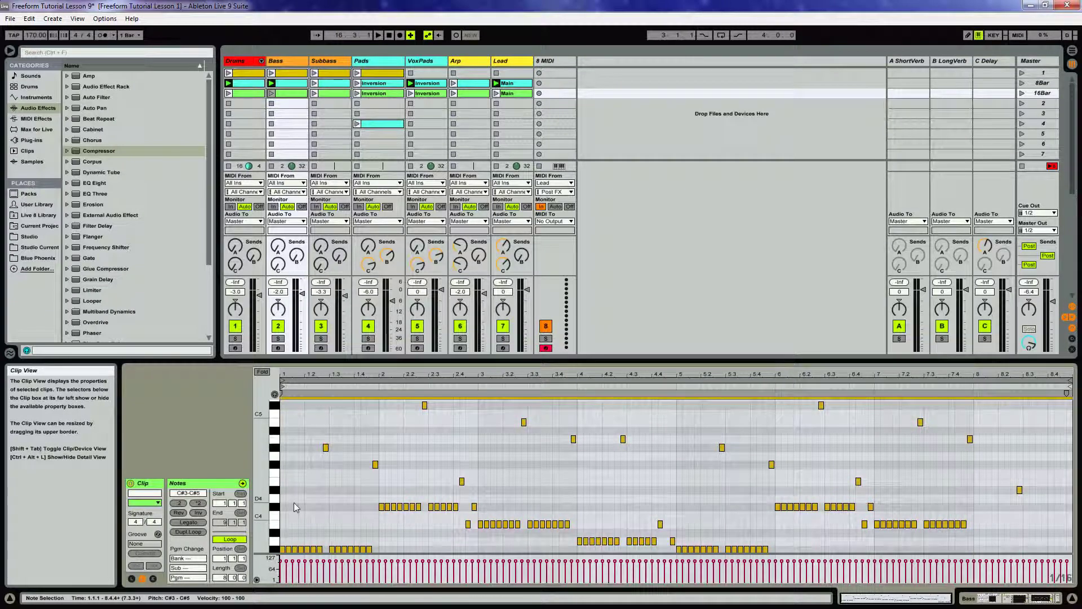
key(Delete)
key(ctrl+z)
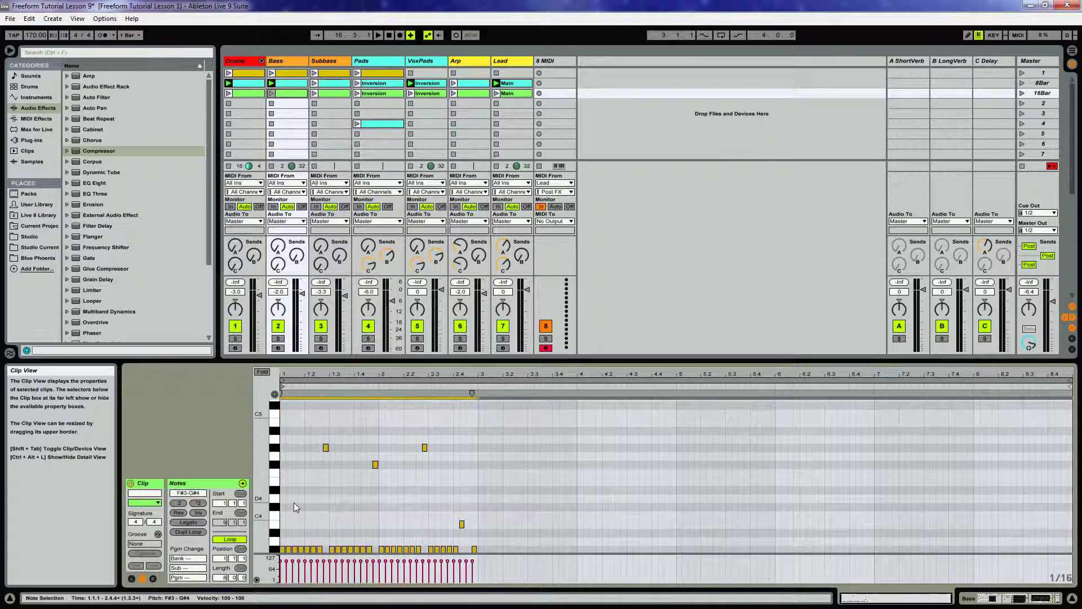
click(472, 389)
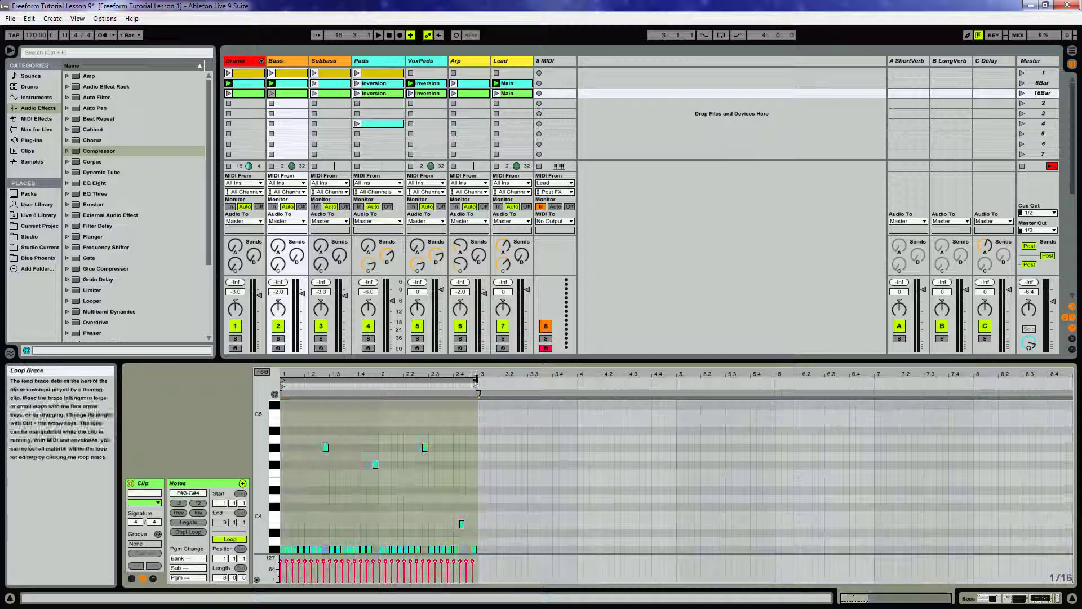
click(188, 532)
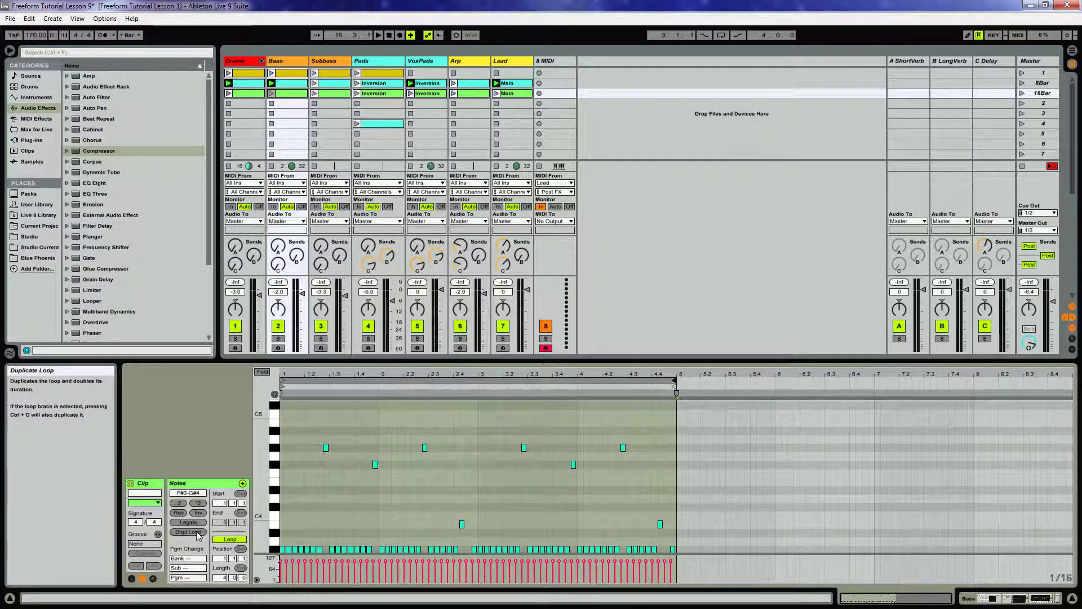
click(188, 531)
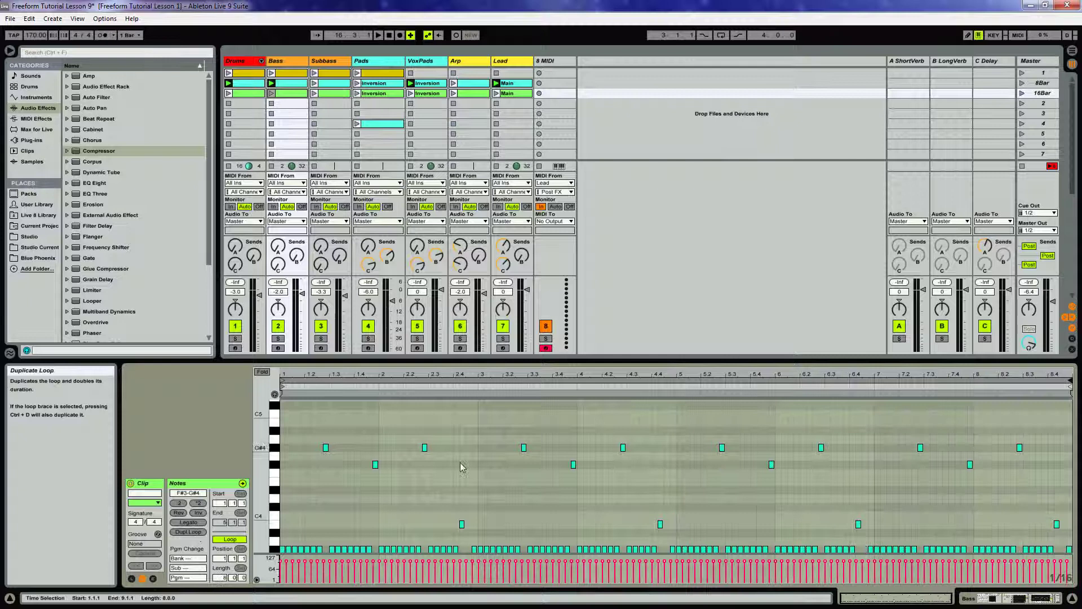
click(485, 412)
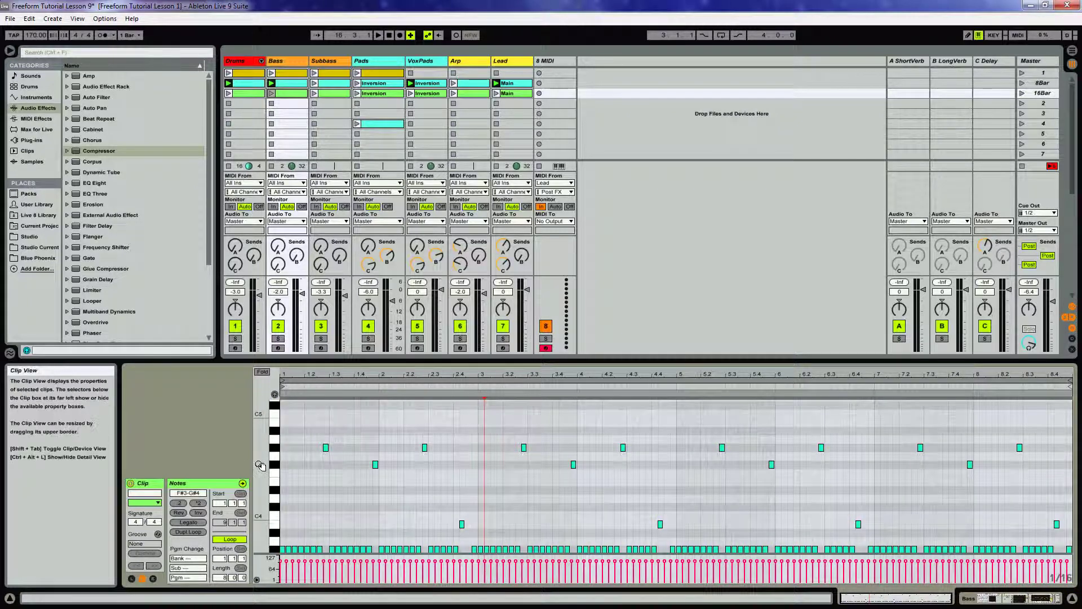
- Enlarge the note editor to show bars 3 to 5 with taller pitch rows
drag(261, 466, 257, 462)
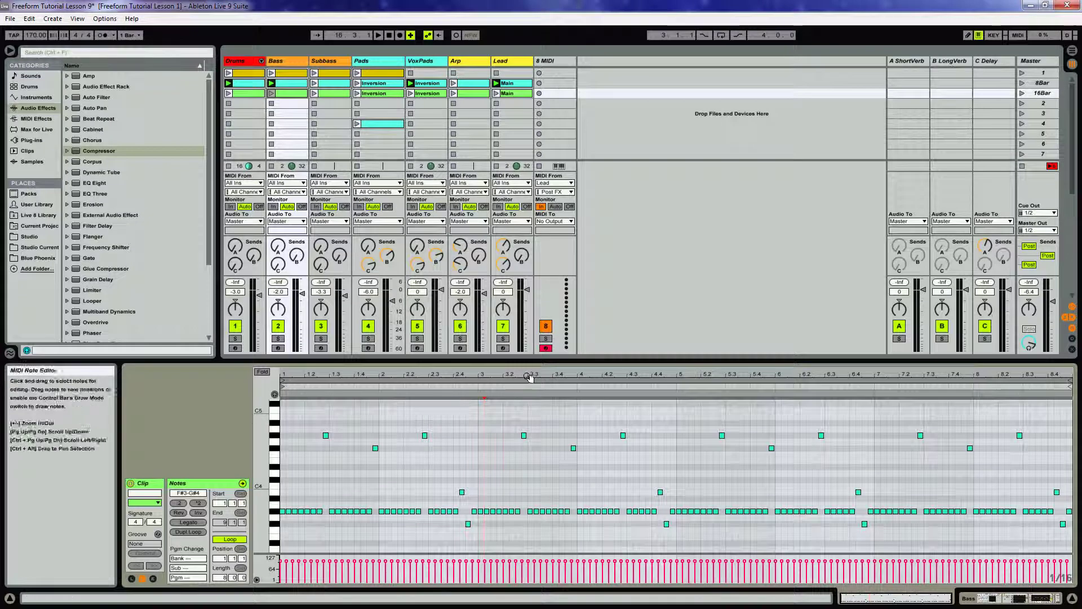
drag(530, 377, 530, 434)
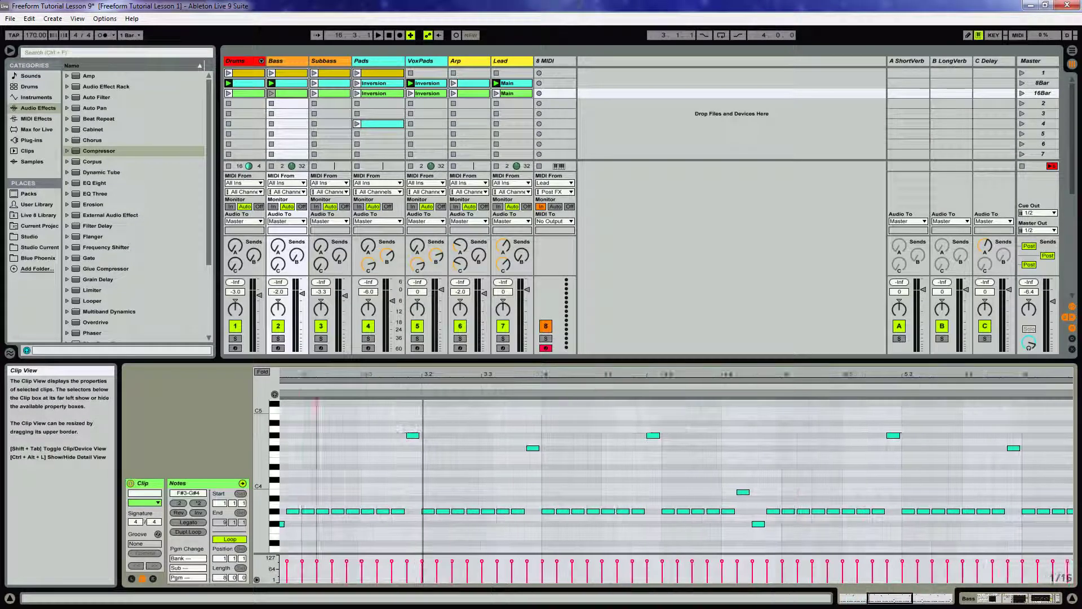
drag(400, 427, 428, 411)
drag(260, 510, 259, 516)
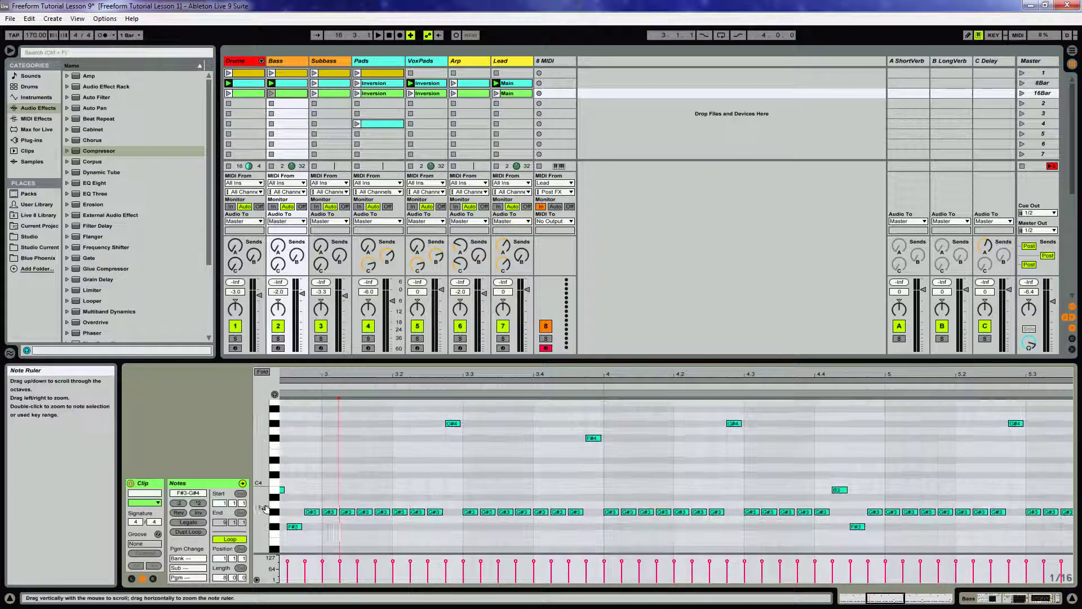
- Transpose the bar 3–5 notes up, and the bar 5–7 notes up three semitones
drag(215, 364, 215, 262)
scroll(360, 386, up, 4)
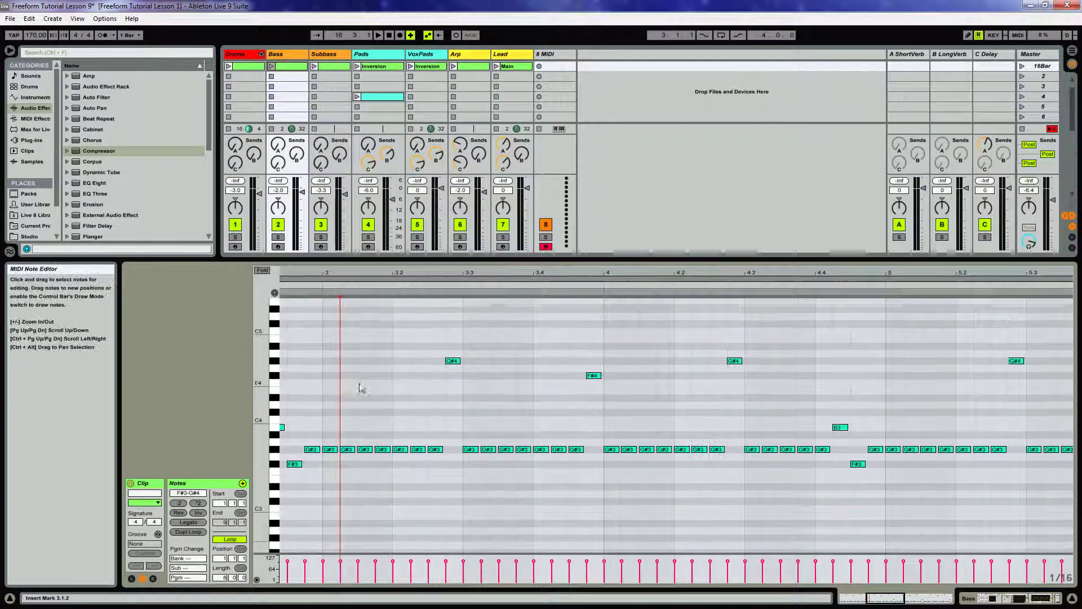
drag(327, 329, 878, 516)
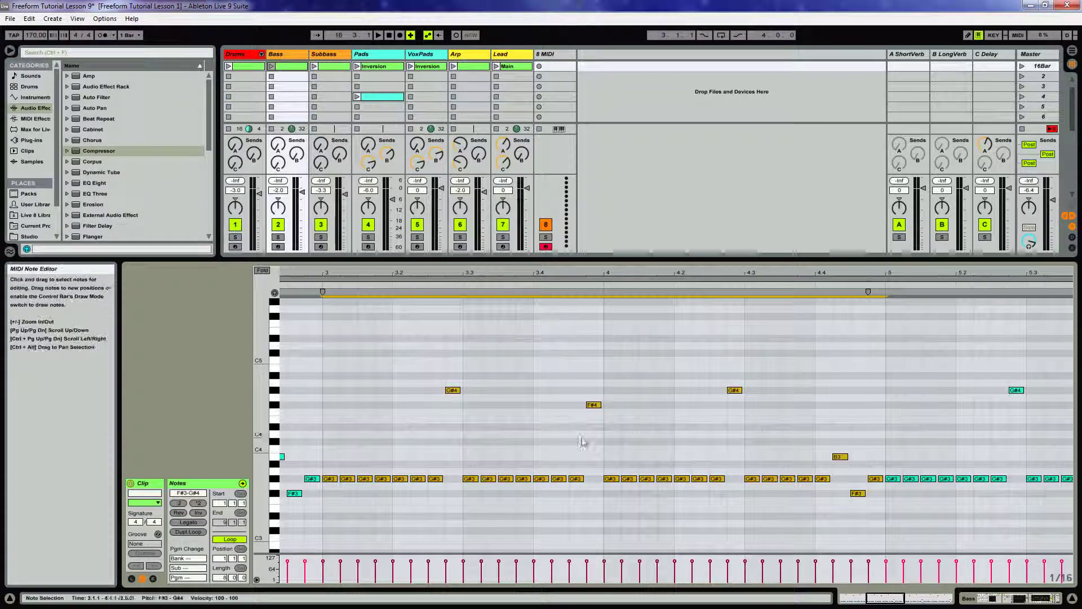
key(Up)
key(Up)
key(Up)
key(Up)
key(Up)
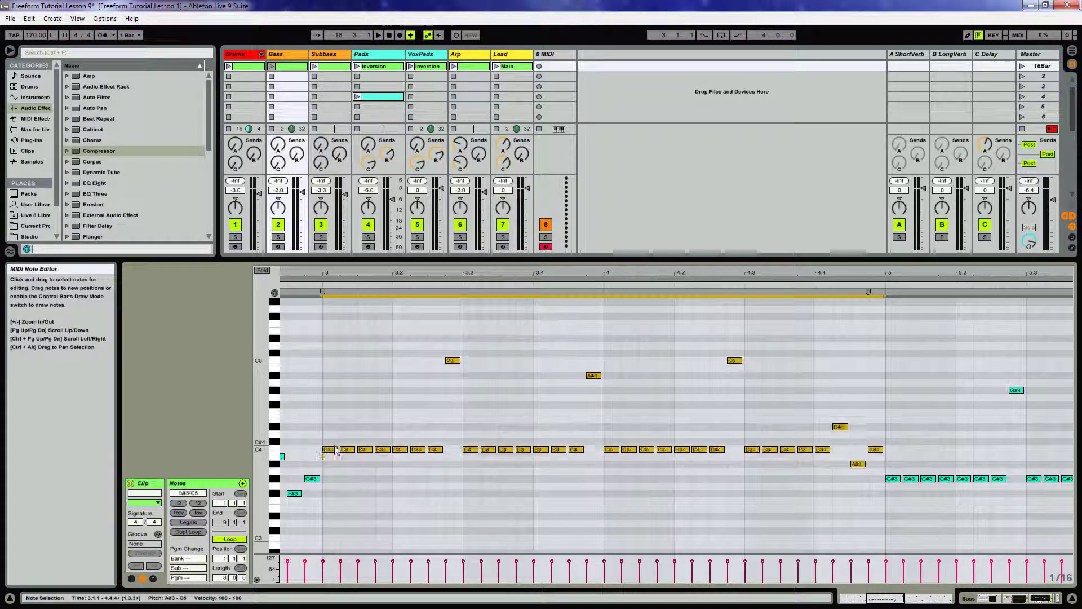
drag(974, 274, 922, 546)
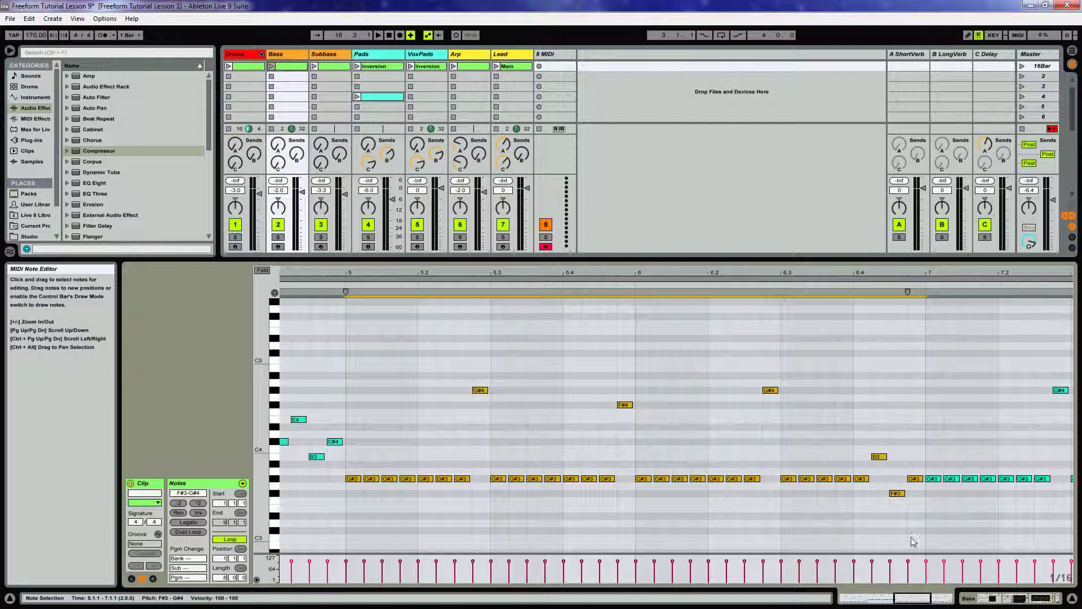
key(Up)
key(Up)
key(Up)
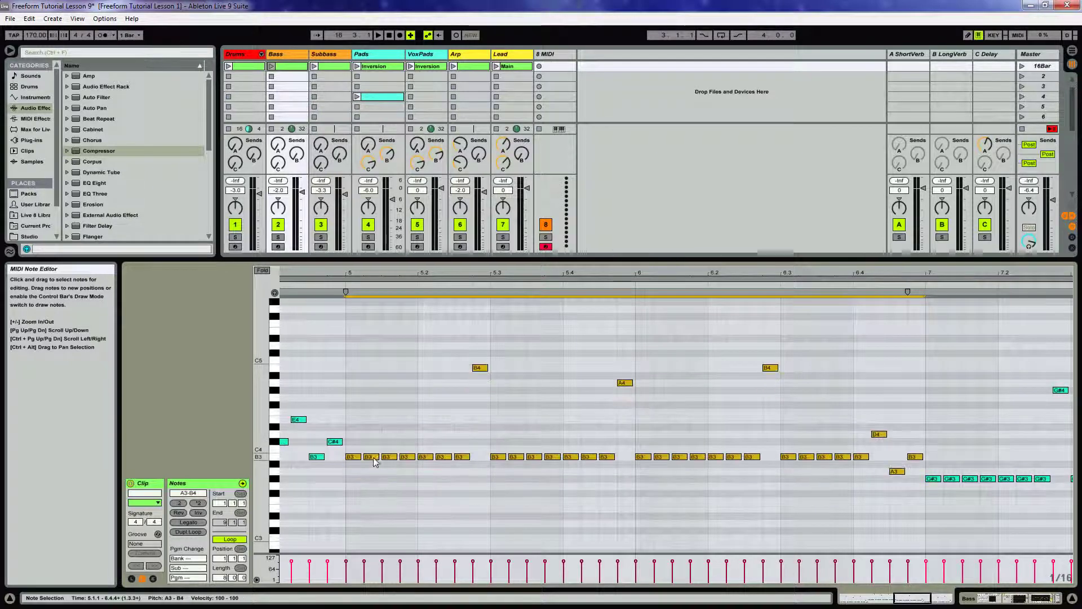
- Transpose the bar 7–9 notes up a semitone so they span G3 to A4
drag(956, 275, 652, 424)
drag(726, 472, 1071, 535)
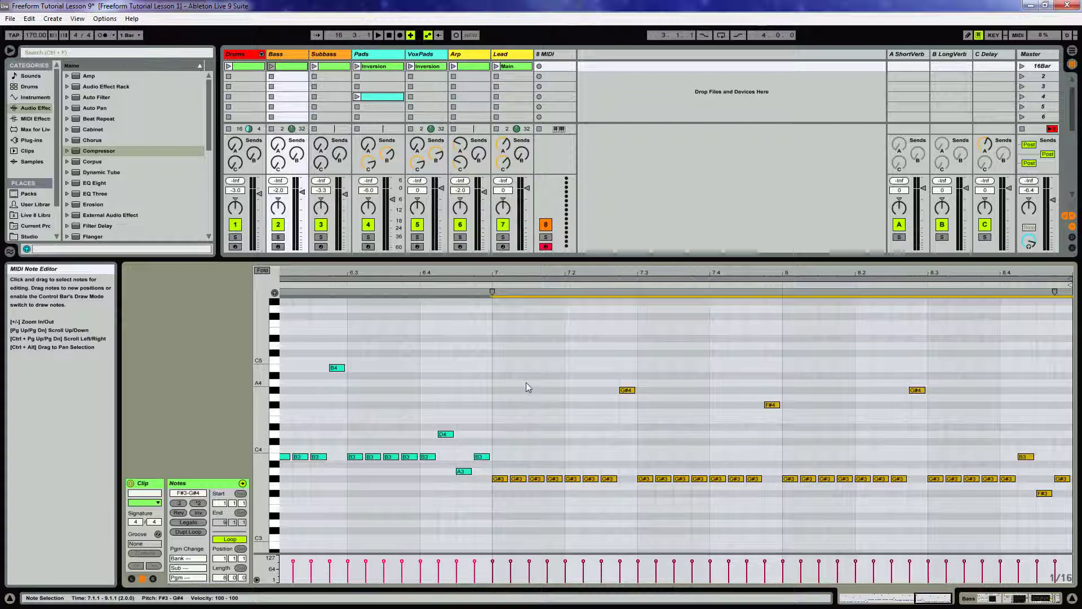
key(Up)
key(Up)
key(Up)
key(Up)
key(Up)
key(Up)
key(Up)
key(Up)
key(Up)
key(Up)
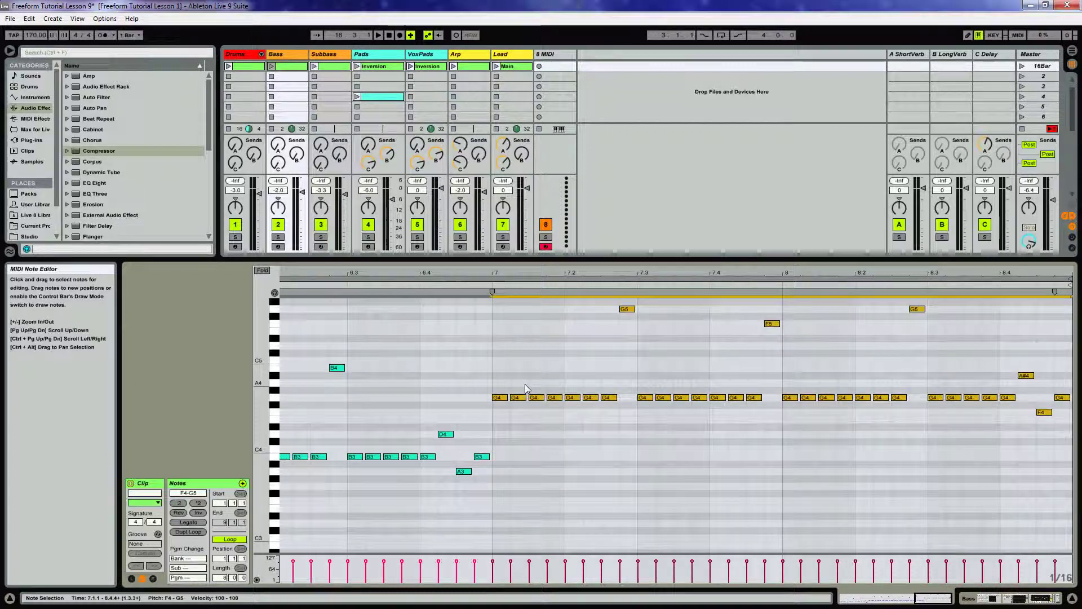
key(Down)
key(Down)
key(Down)
key(Down)
key(Down)
key(Down)
key(Down)
key(Down)
key(Down)
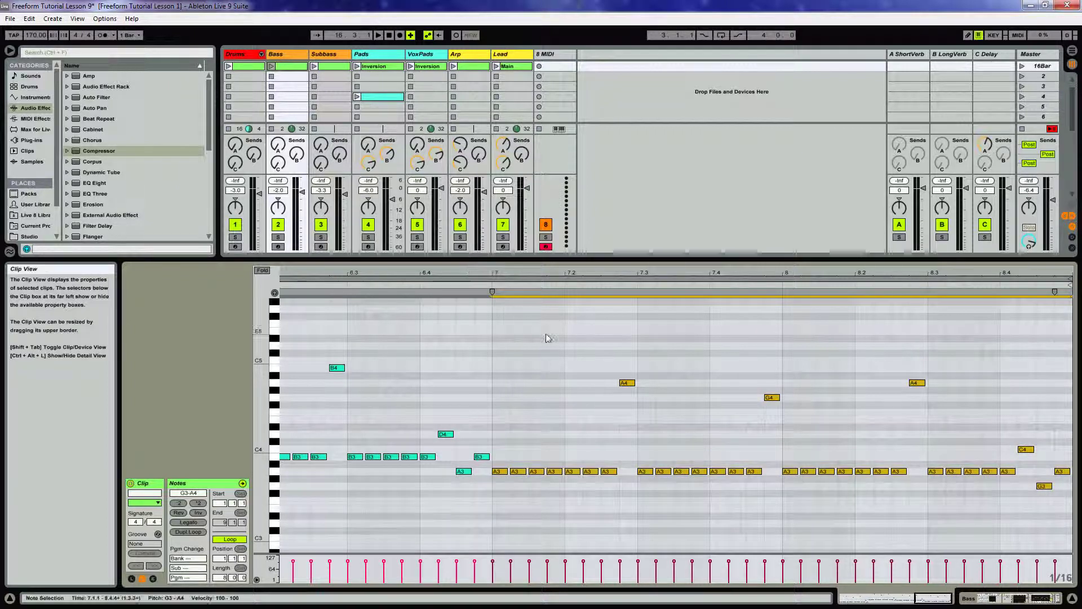
- Lower the closing G3 note to F#3 and the final C4 to B3
click(947, 479)
click(1043, 486)
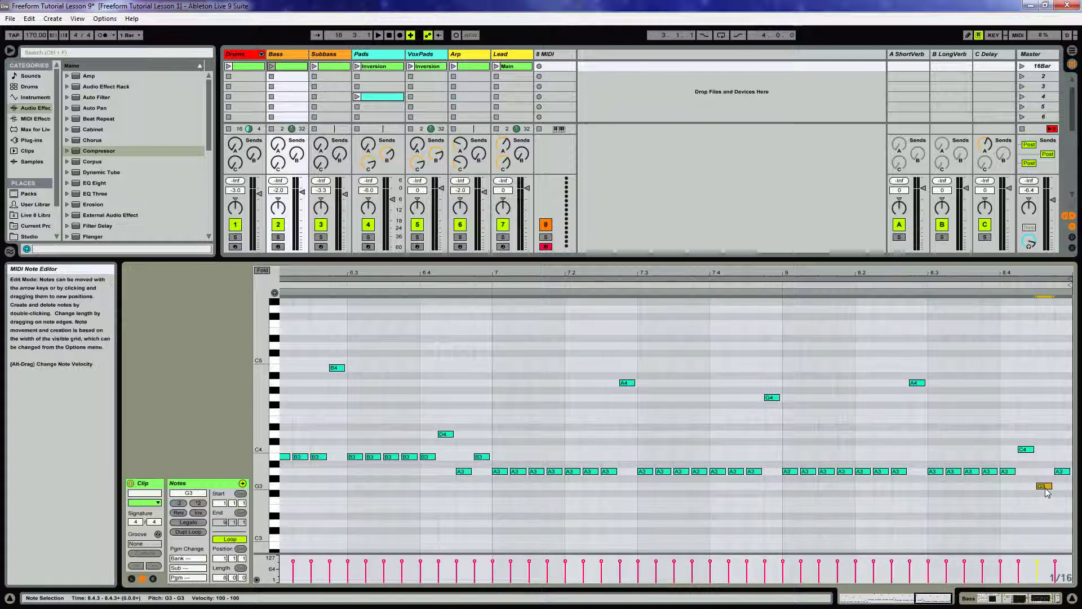
key(Down)
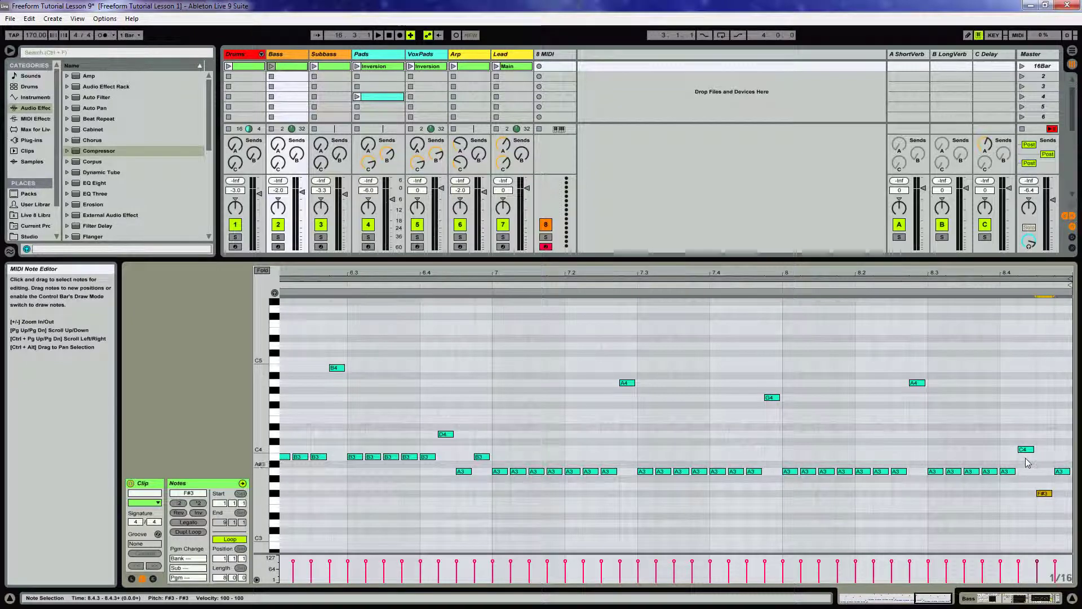
drag(1034, 449, 1038, 455)
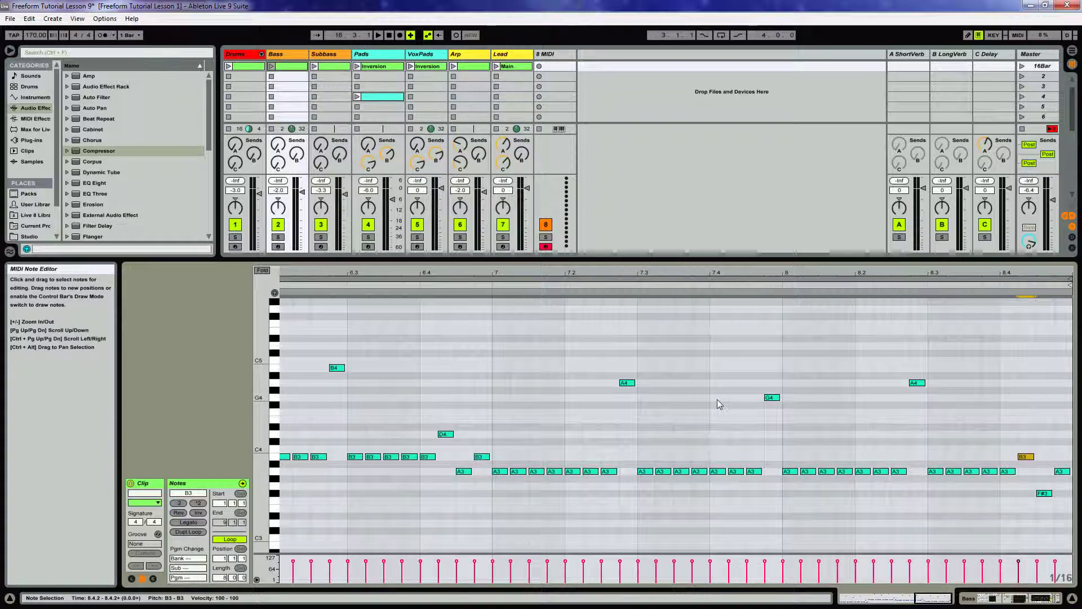
- Lower the G4 late in bar 7 to F#4 and the D4 at bar 6.4 to C#4
click(770, 398)
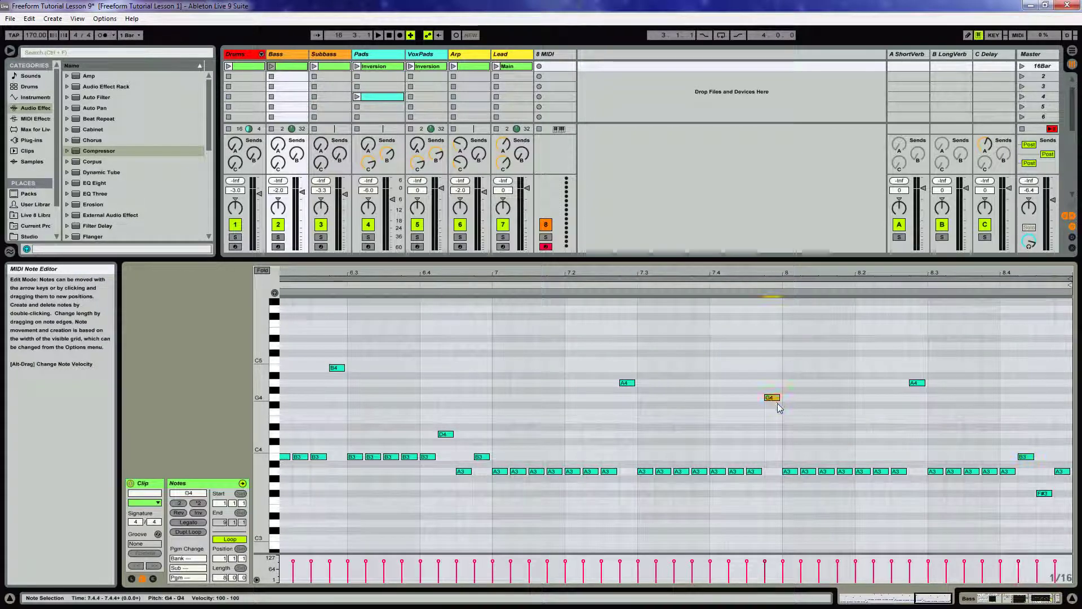
key(Down)
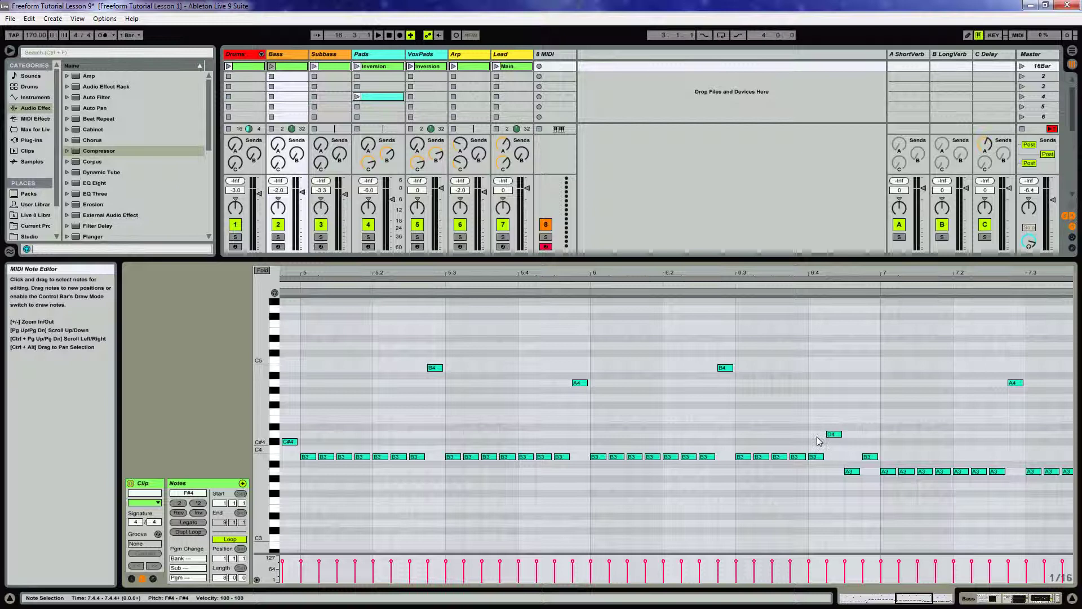
drag(822, 415, 839, 438)
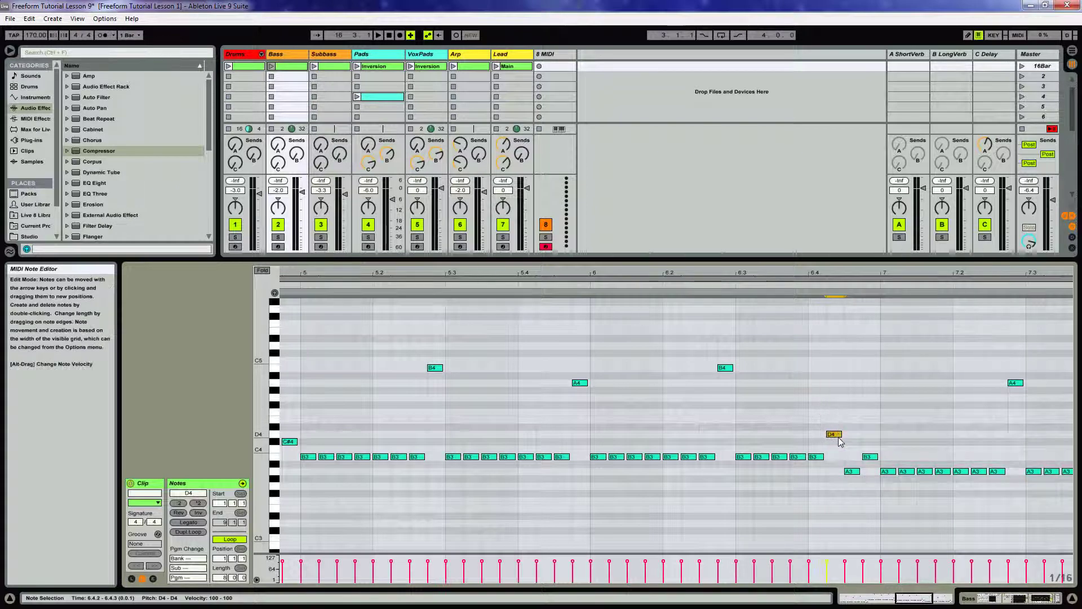
key(Down)
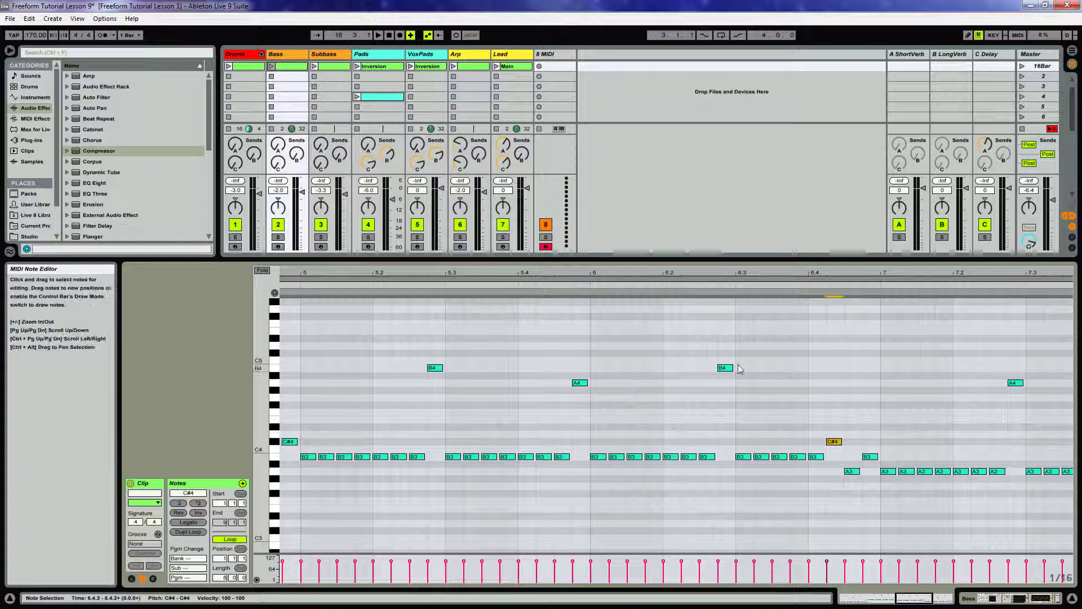
drag(337, 274, 549, 274)
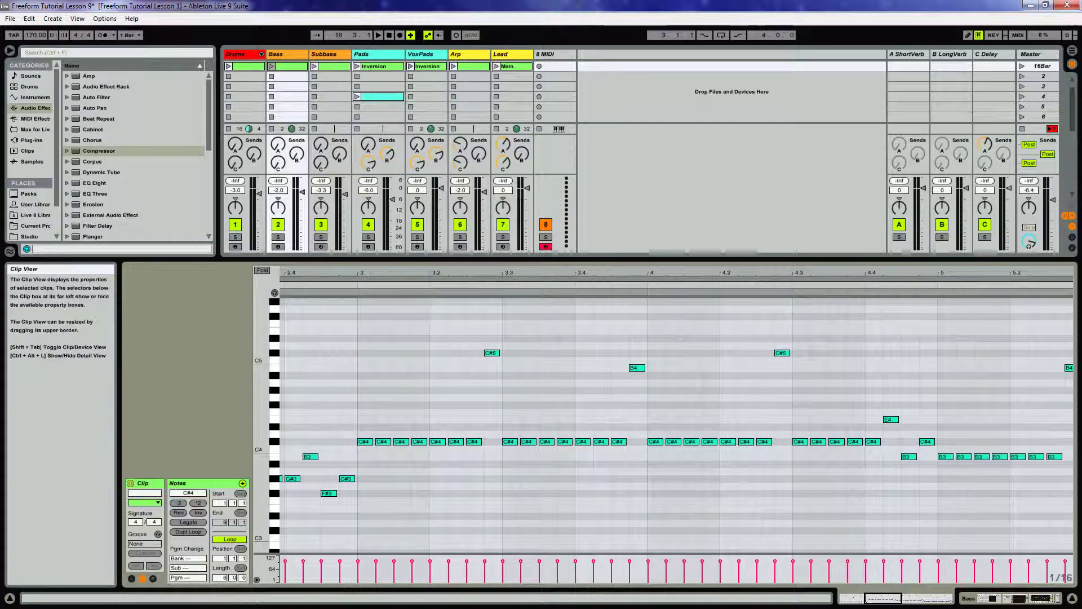
drag(387, 273, 889, 273)
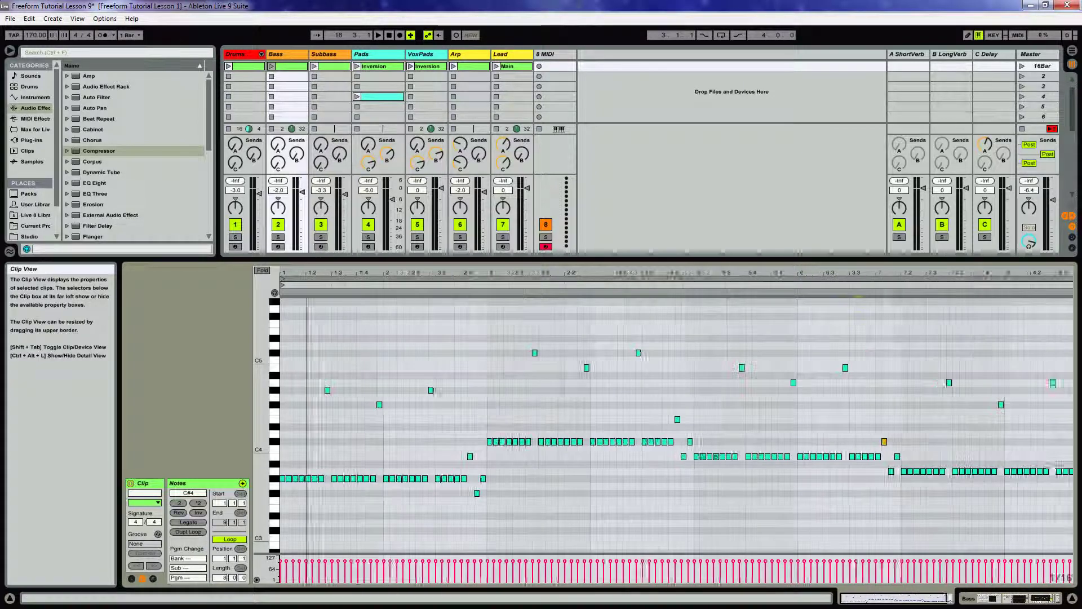
- Double the Bass clip to 16 bars and lower the bar 15–16 notes six semitones
drag(357, 273, 310, 273)
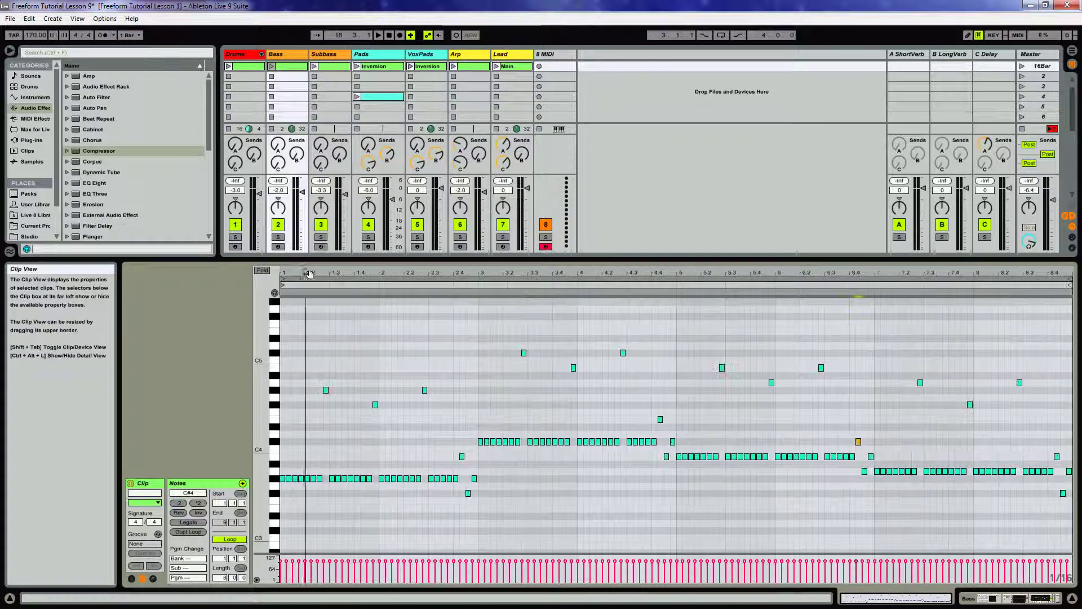
click(188, 532)
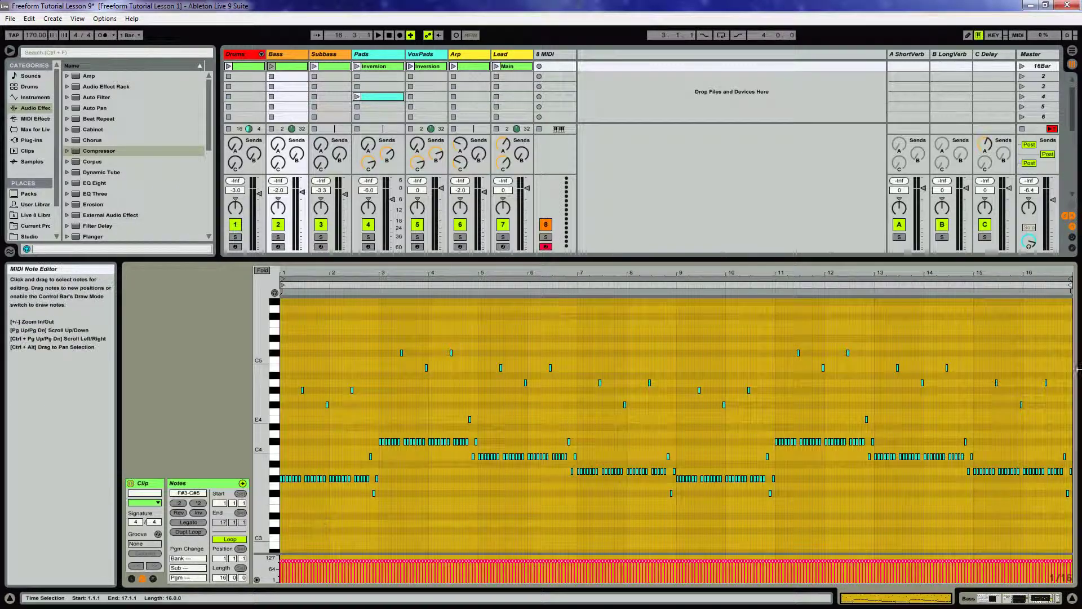
drag(1054, 273, 648, 344)
click(482, 314)
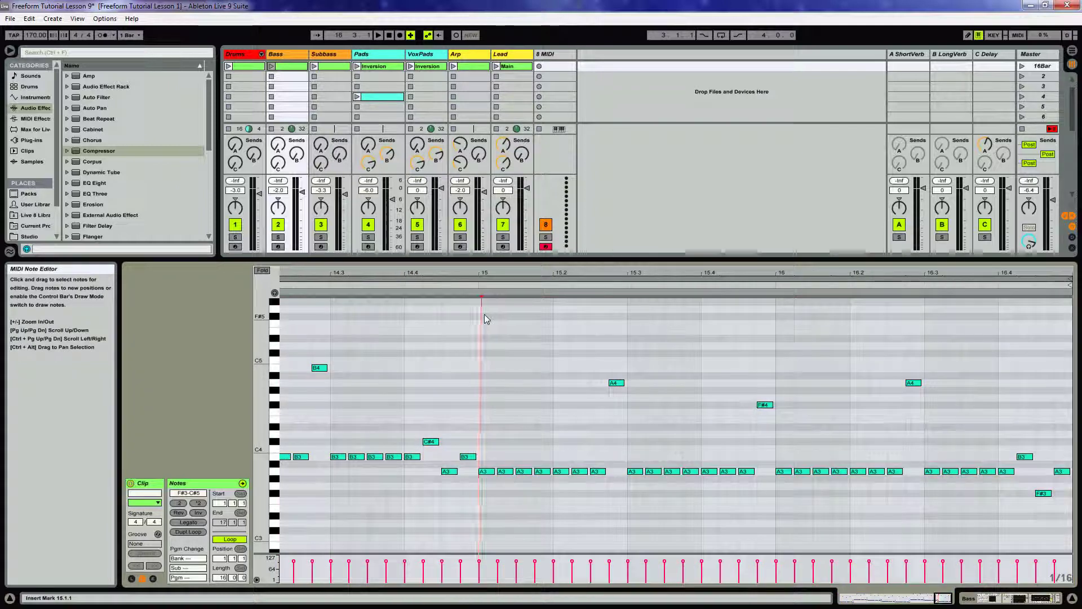
drag(485, 314, 1072, 528)
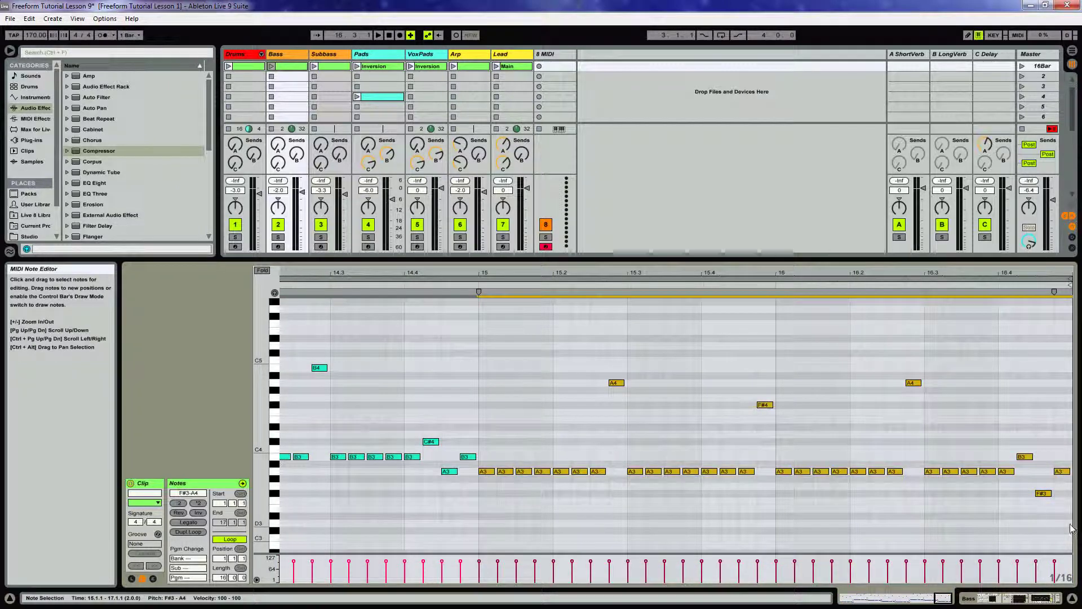
key(Down)
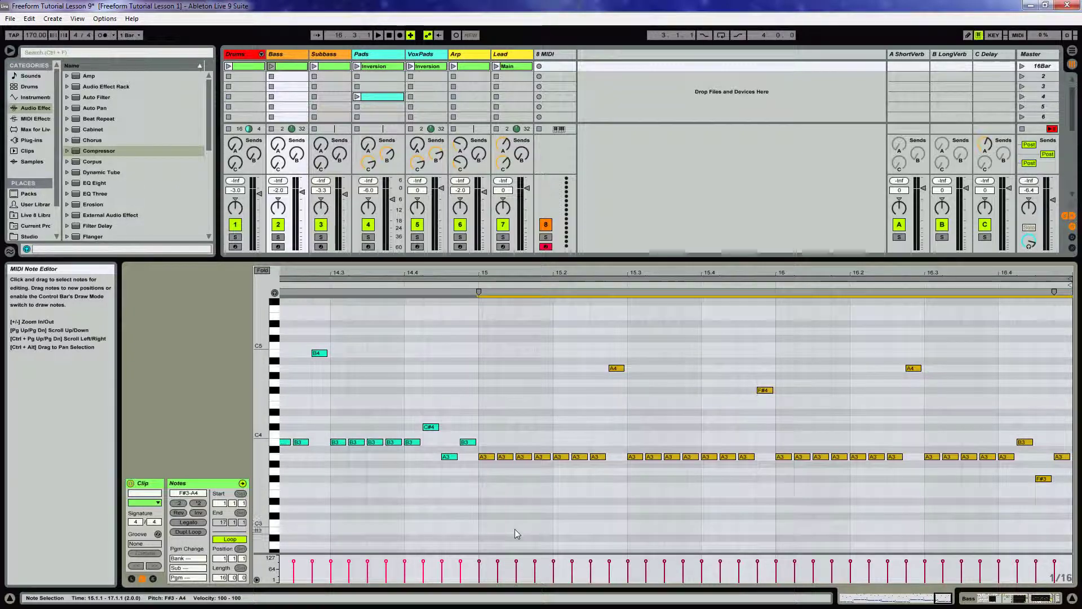
key(Down)
key(Down)
key(Down)
key(Down)
key(Down)
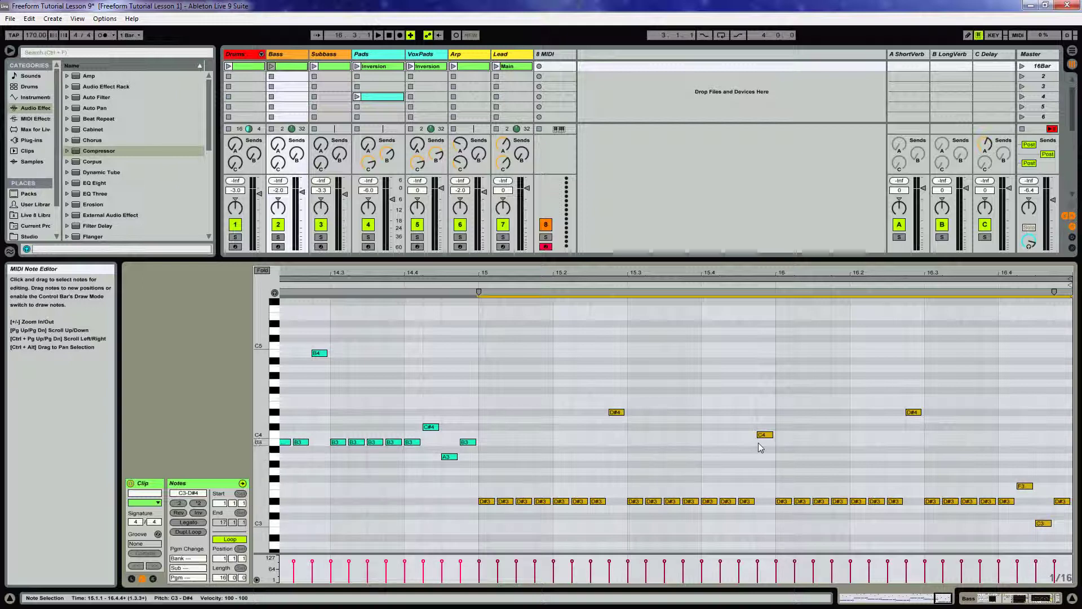
- Raise the two closing notes a semitone each, C3 to C#3 and F3 to F#3
drag(753, 407, 762, 428)
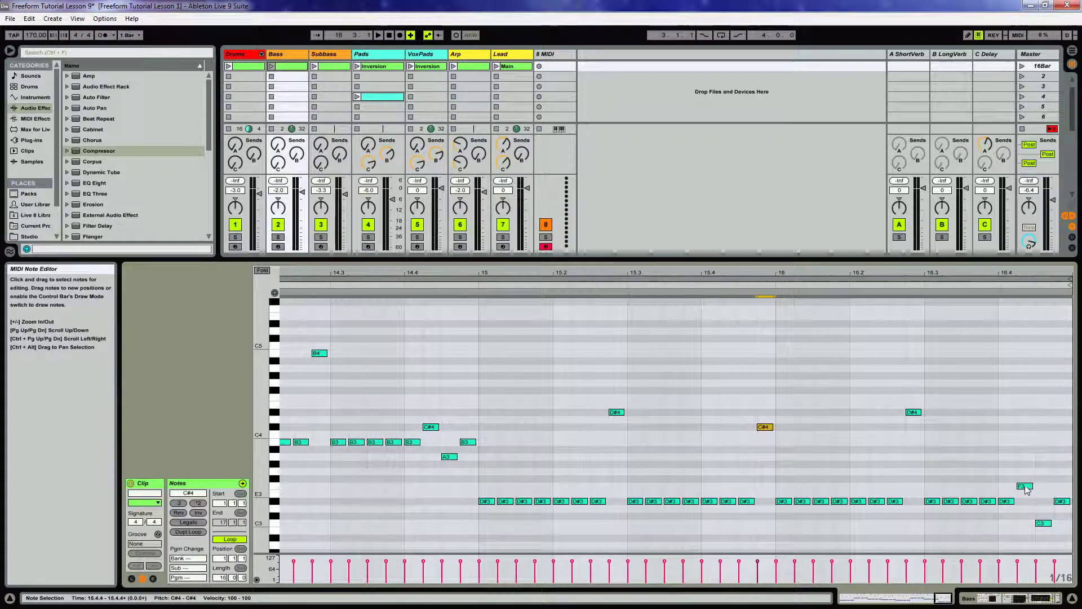
scroll(1025, 485, down, 1)
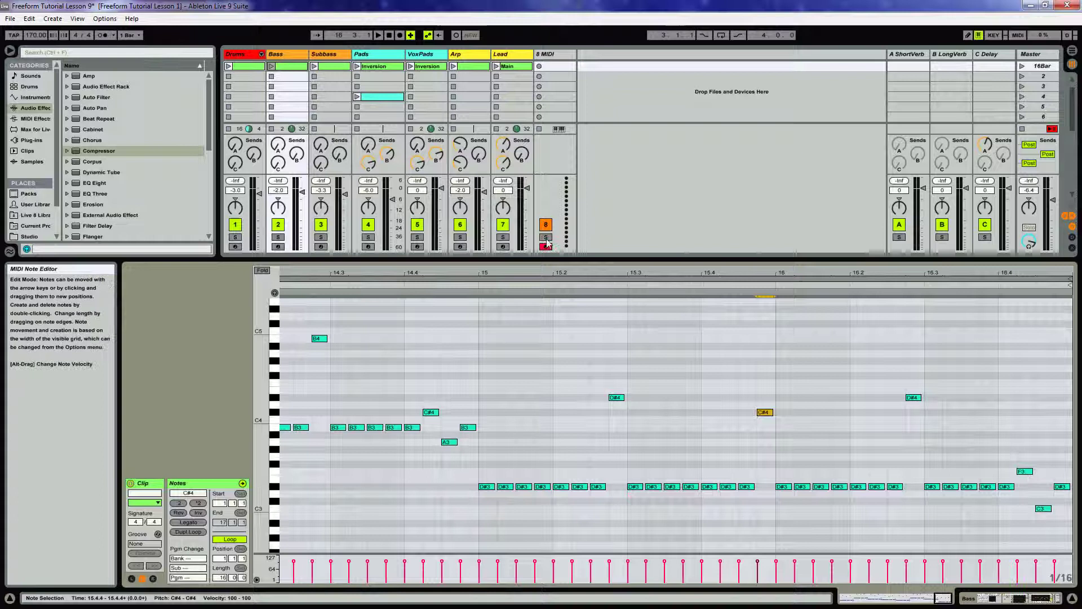
scroll(1035, 523, down, 2)
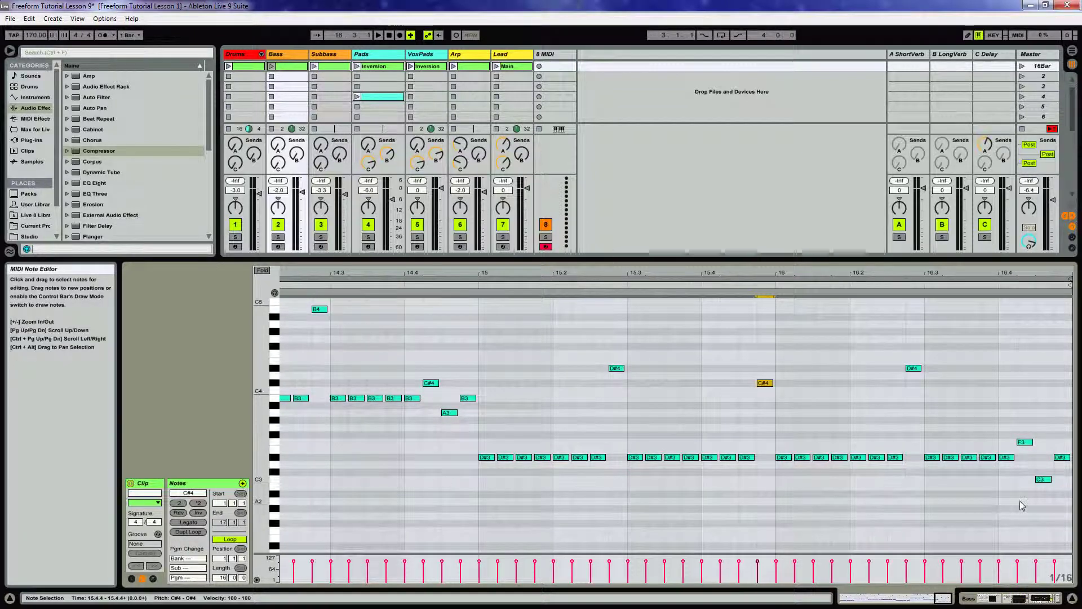
drag(1026, 468, 1050, 488)
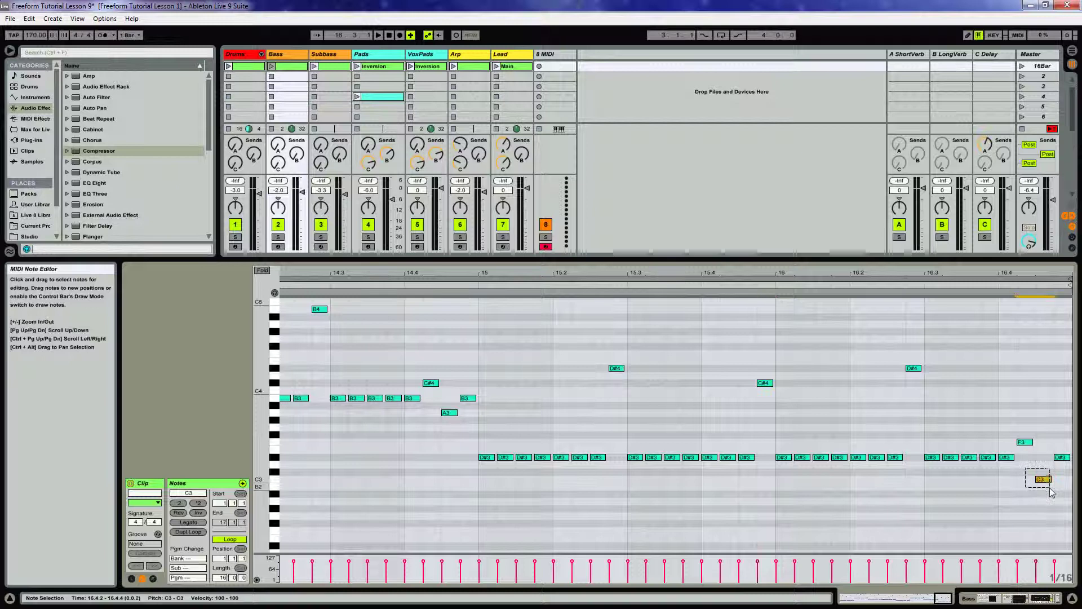
key(Up)
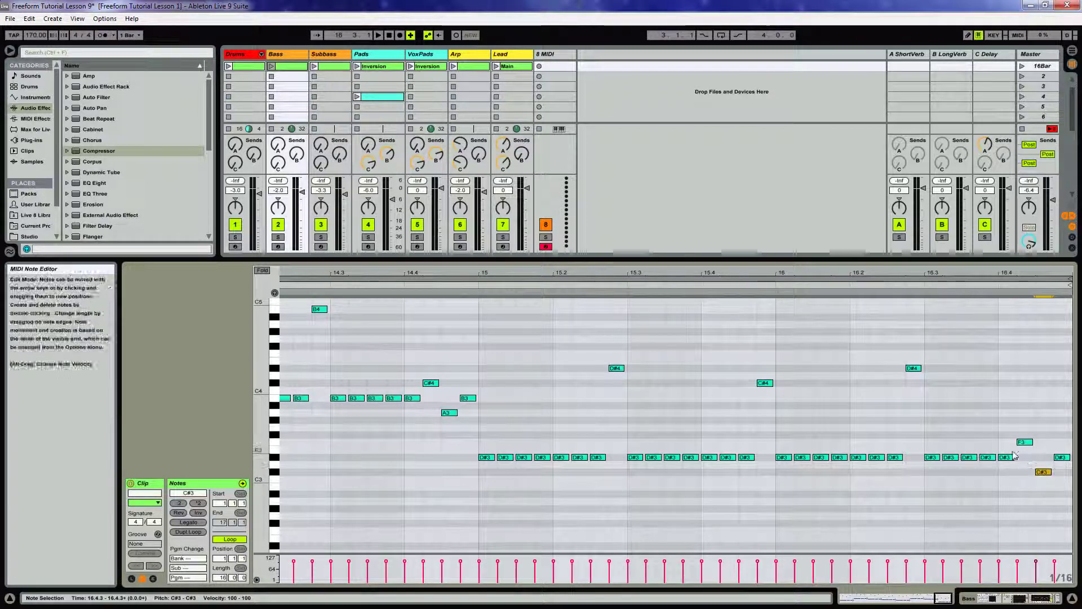
drag(996, 416, 1035, 451)
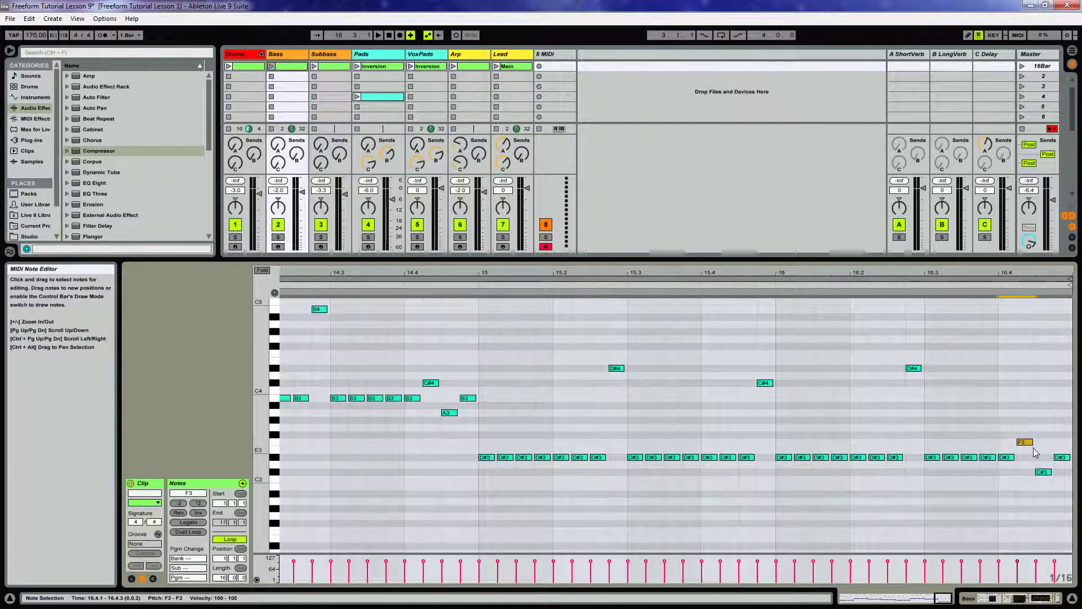
key(Up)
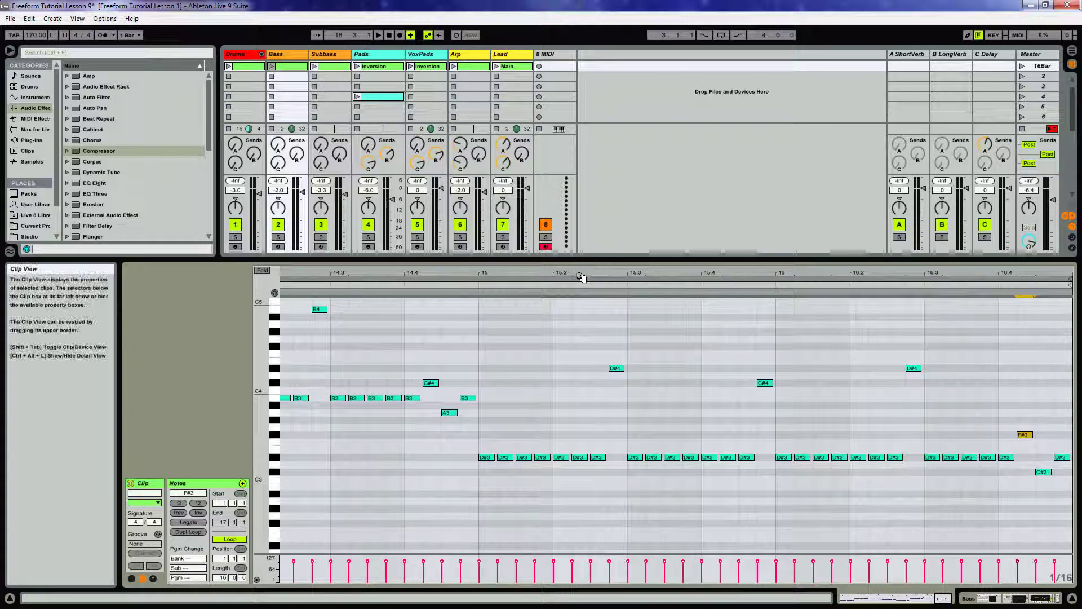
- Launch the 16Bar Bass and Drums clips and zoom out to the full 16-bar bass line
click(271, 67)
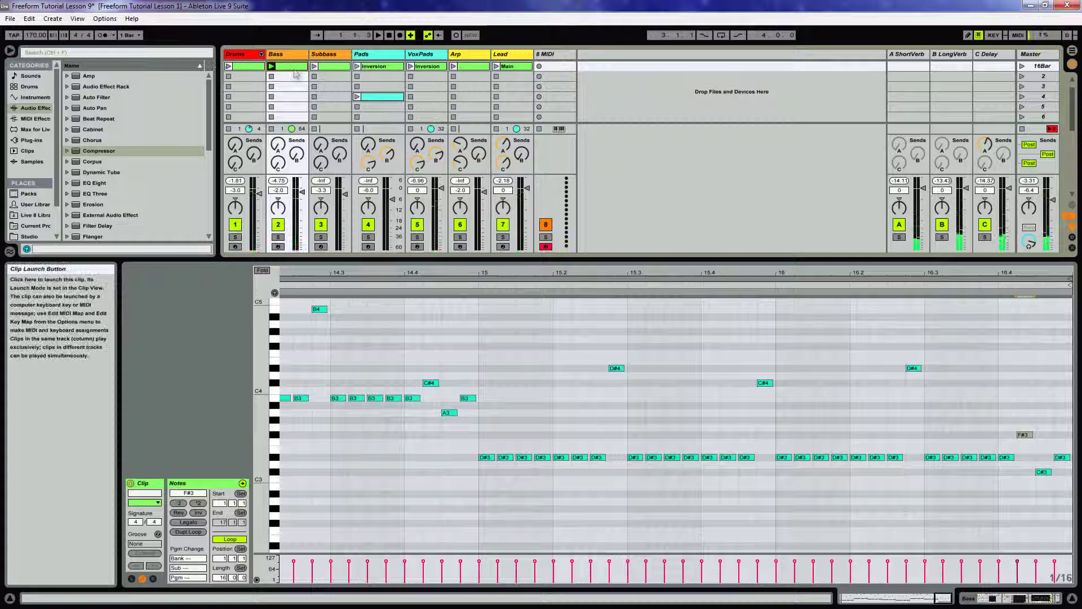
scroll(295, 74, up, 2)
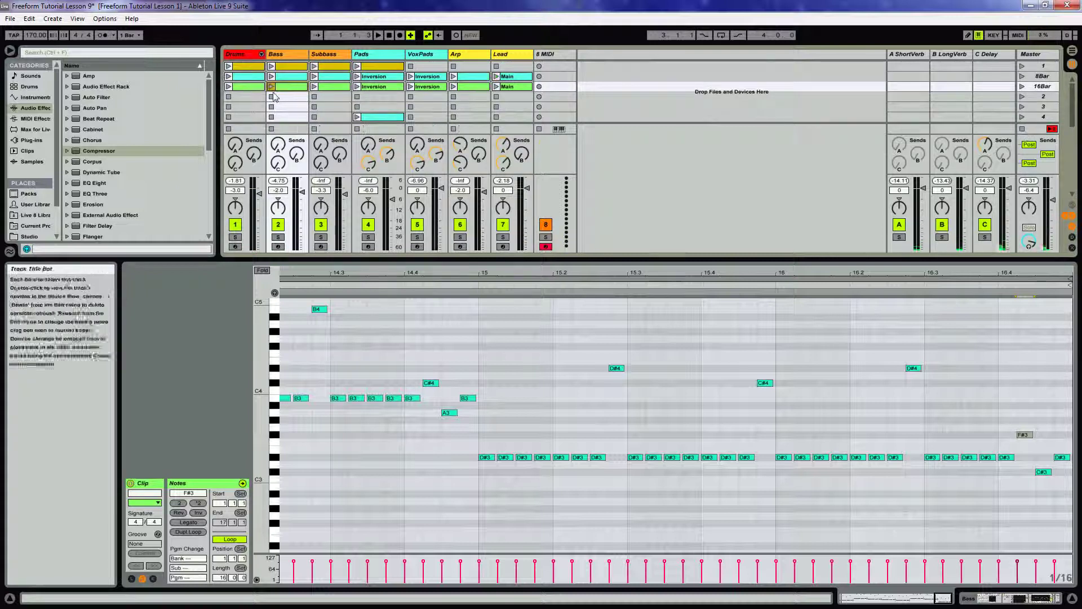
click(228, 86)
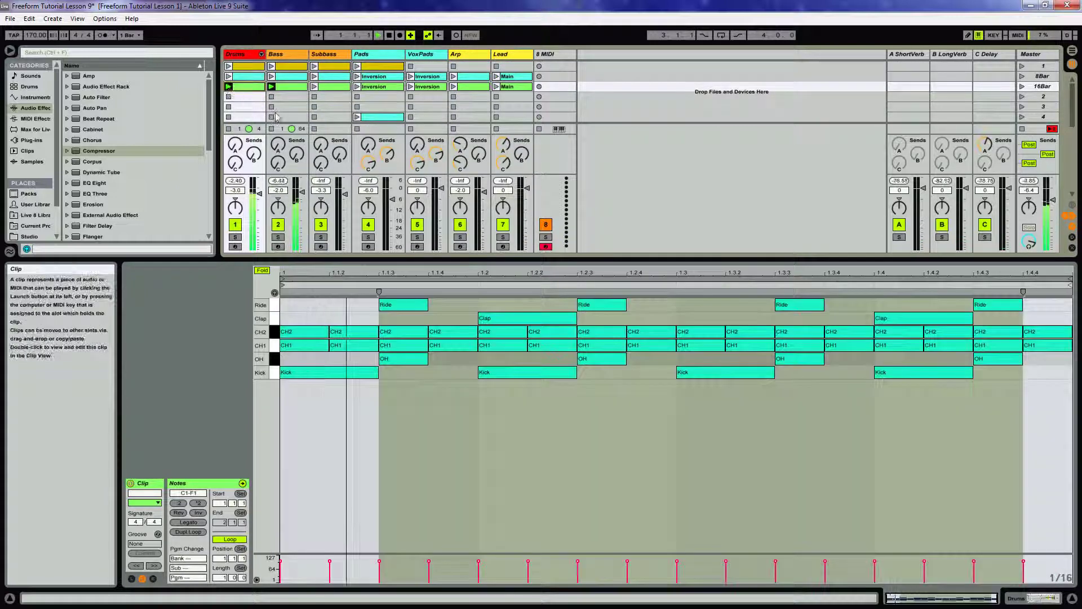
click(298, 88)
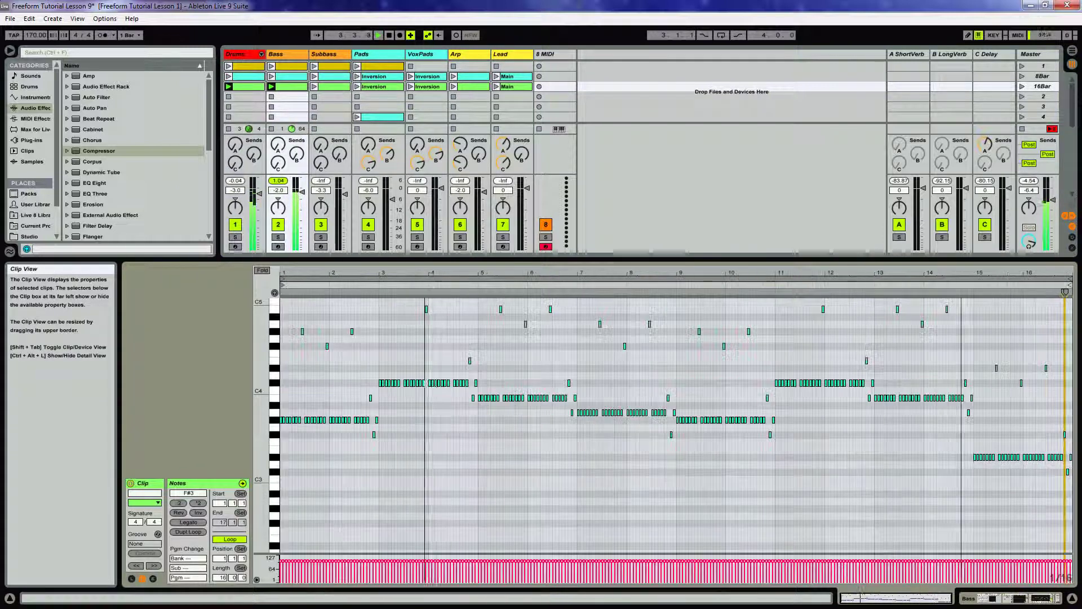
double_click(964, 274)
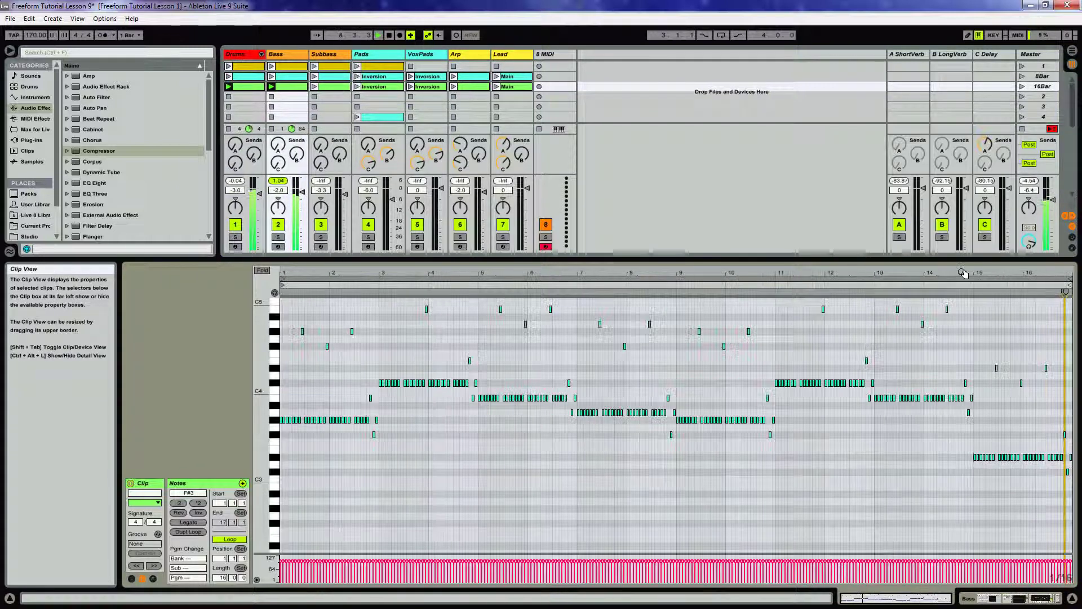
- Replace the 16Bar Subbass clip with a copy of the Bass clip
click(336, 87)
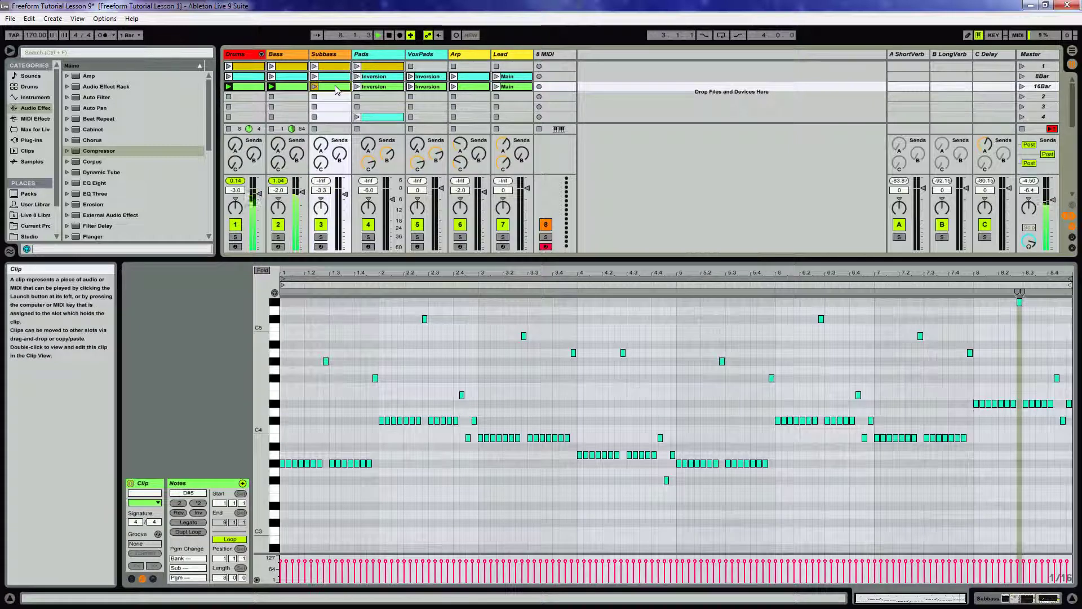
key(Delete)
drag(290, 89, 328, 91)
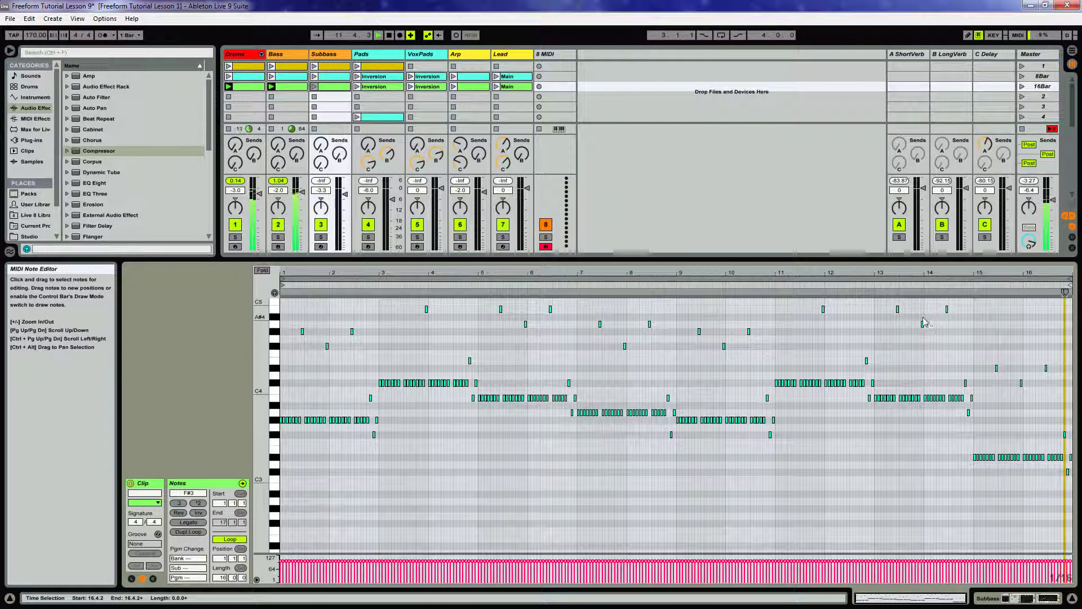
- Raise the copy's bar 15–16 notes an octave and launch the Subbass clip
drag(988, 273, 1068, 500)
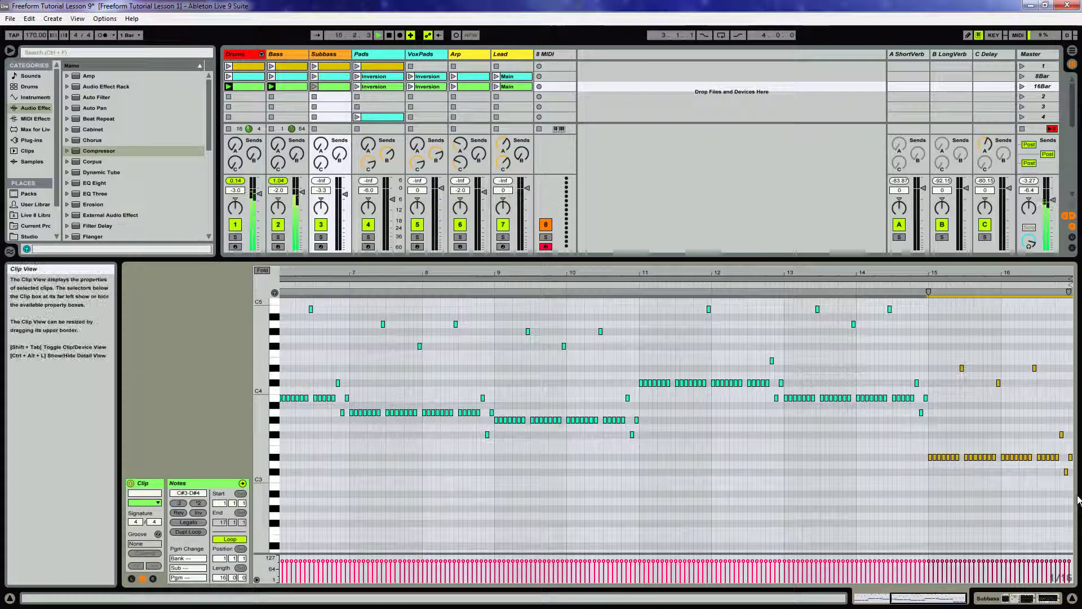
key(shift+Up)
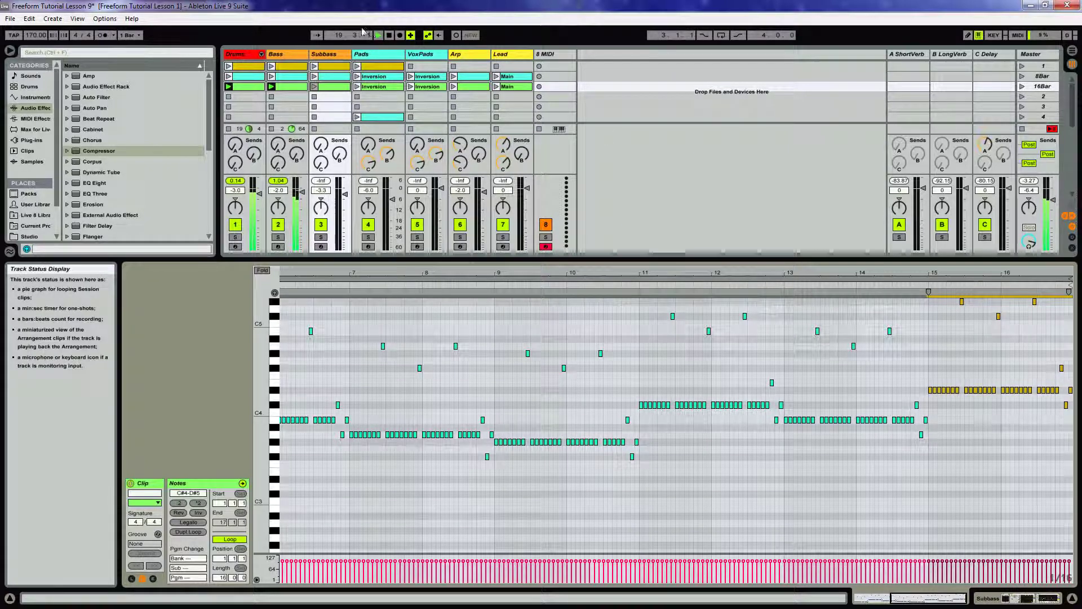
click(314, 86)
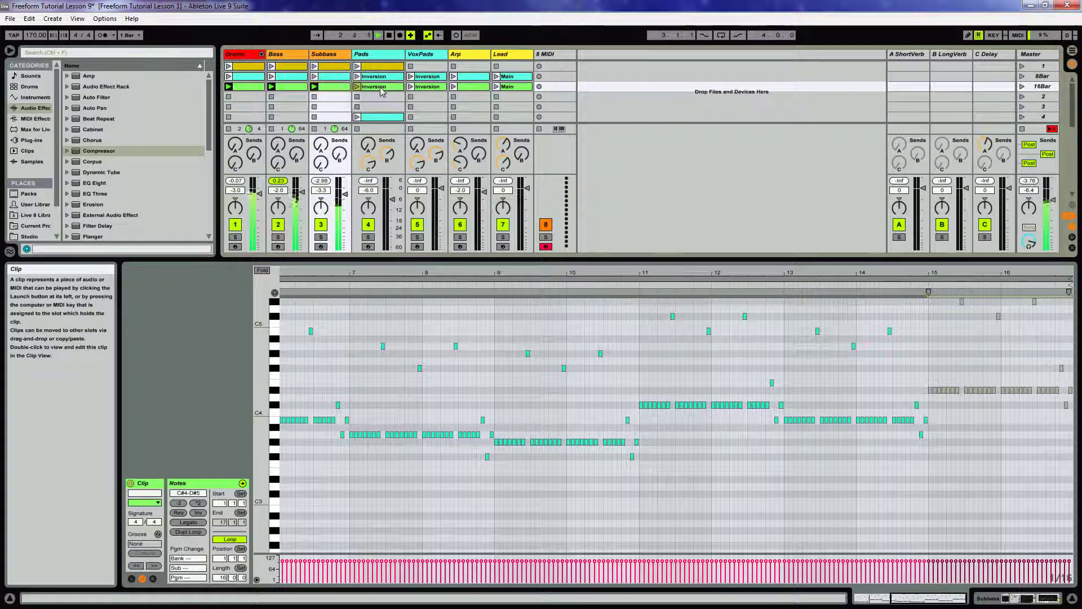
click(382, 87)
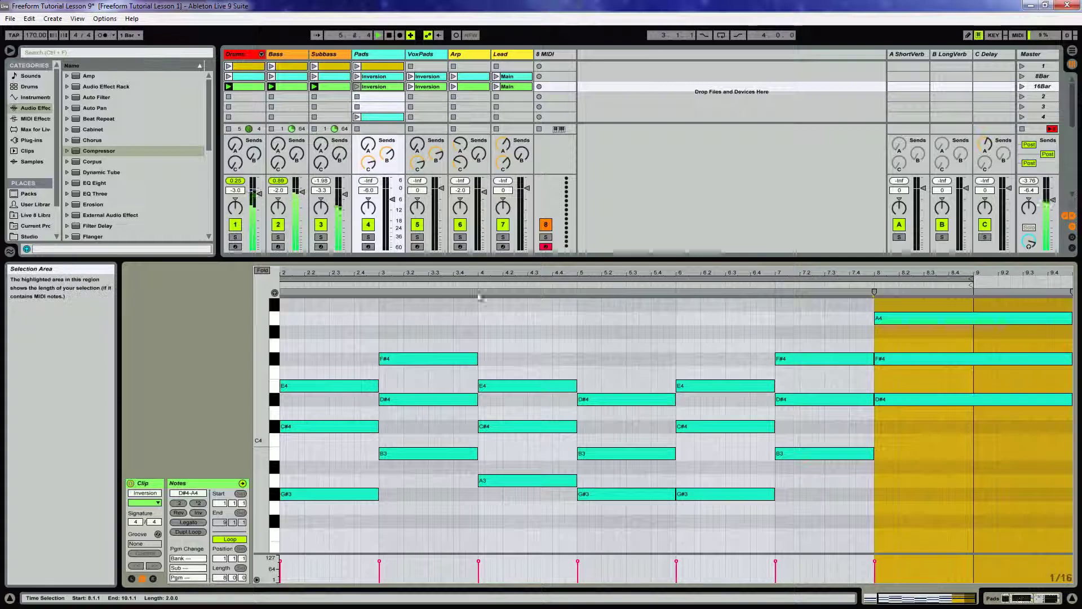
- Double all Pads Inversion note lengths with :2 and extend its loop end to bar 17
drag(542, 275, 541, 265)
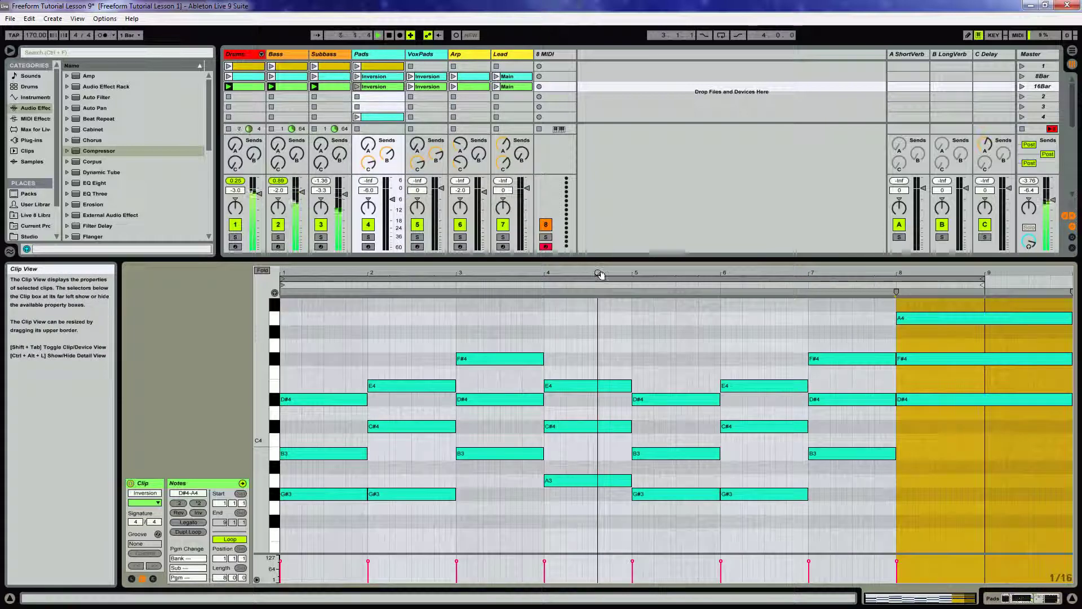
click(374, 338)
key(ctrl+a)
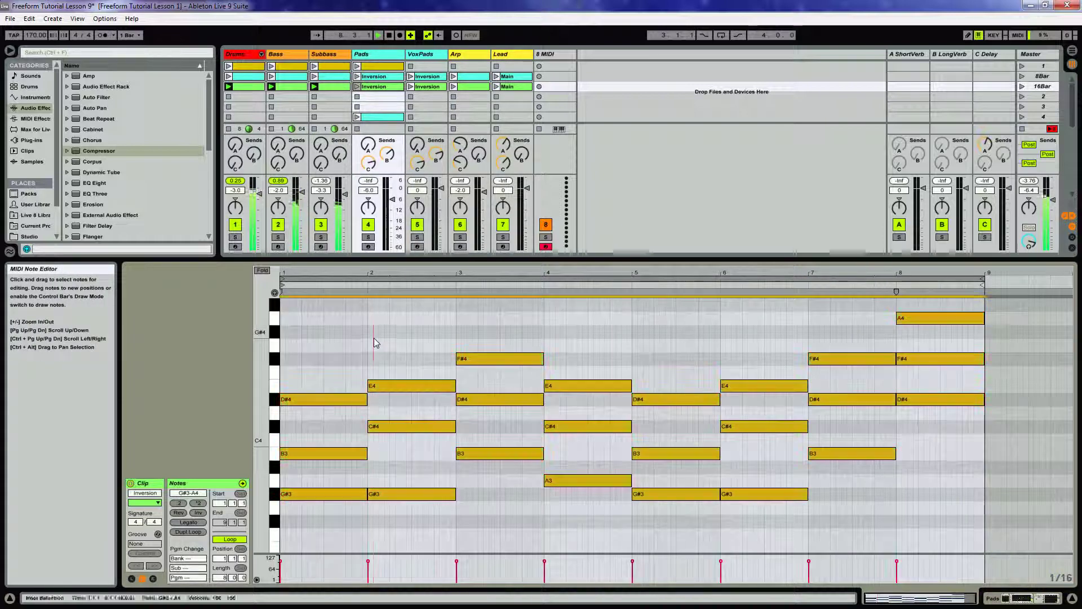
click(198, 503)
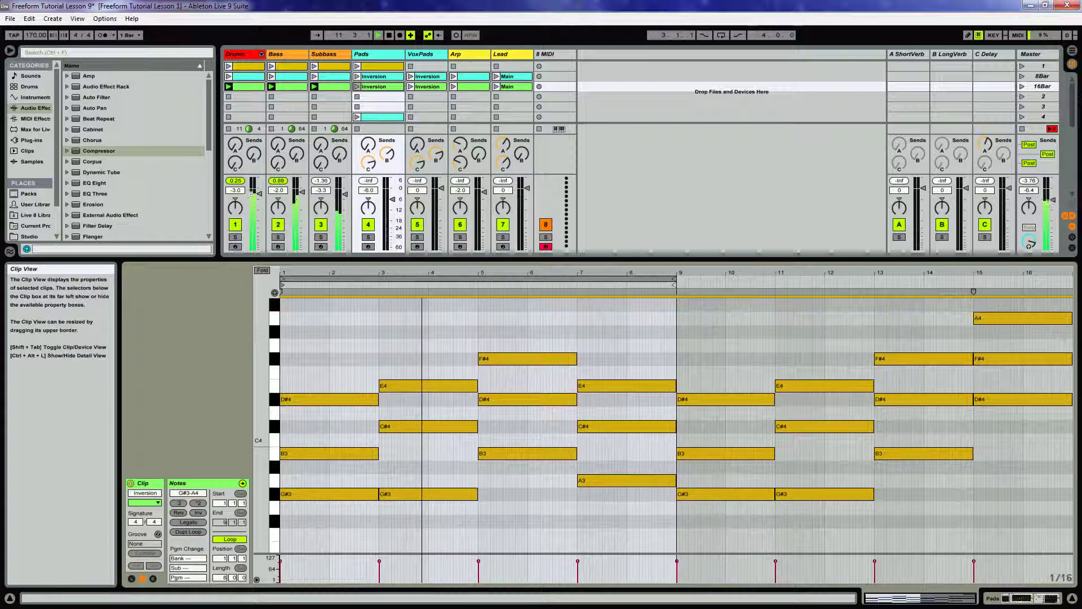
click(381, 333)
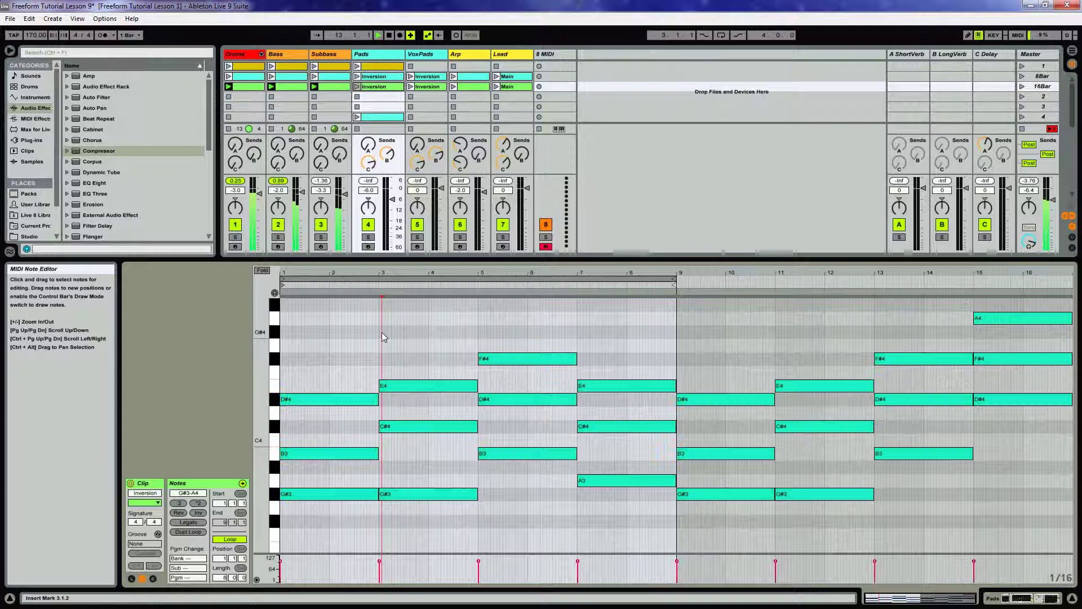
drag(809, 285, 1071, 284)
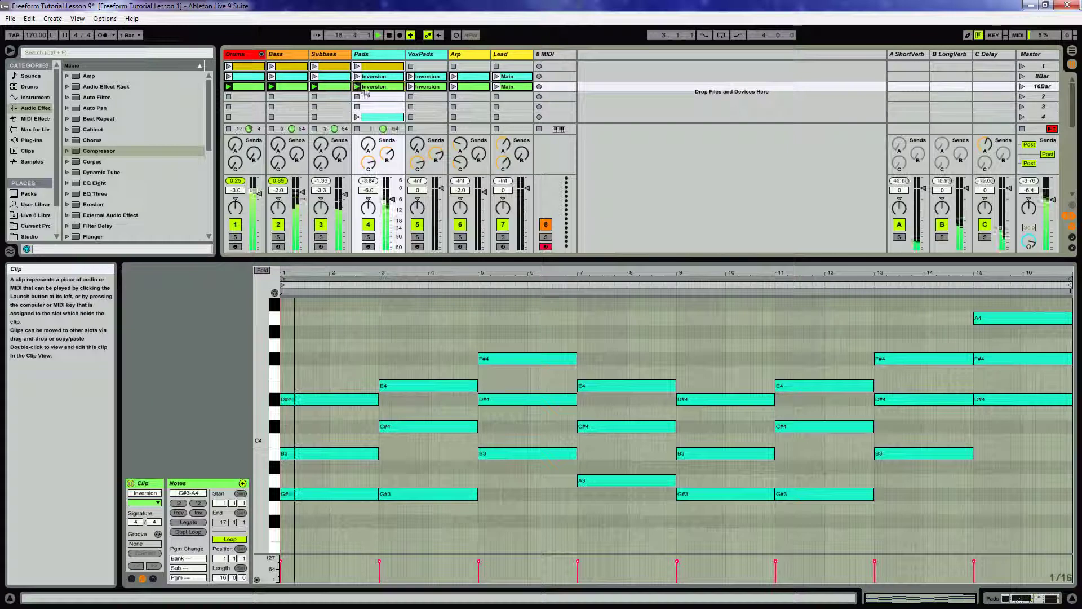
- Copy the Pads Inversion clip onto VoxPads and double the Arp clip's notes across 16 bars
click(429, 89)
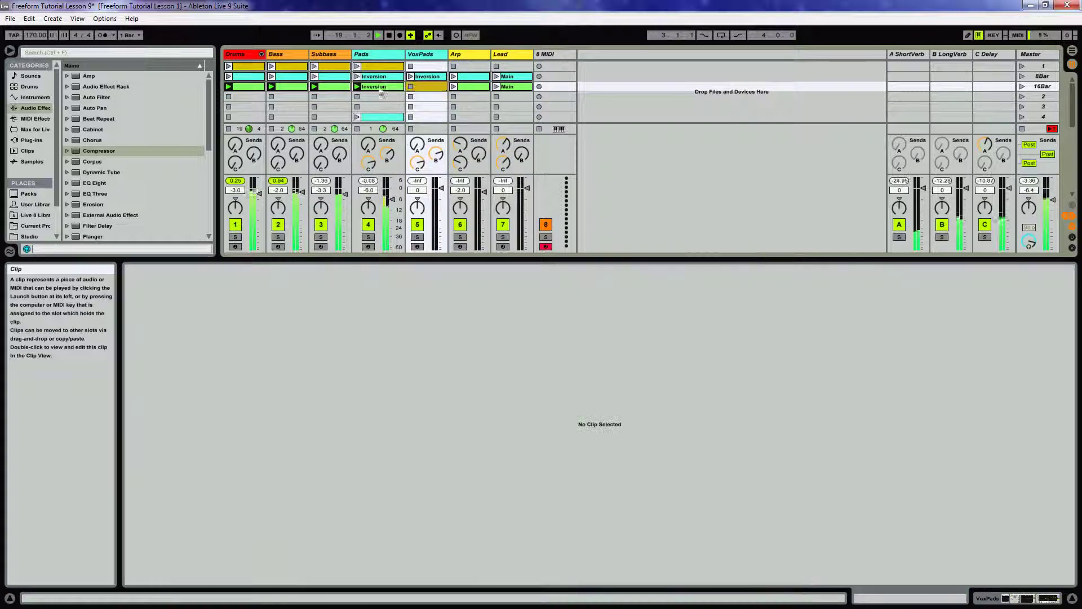
drag(387, 89, 430, 89)
click(473, 89)
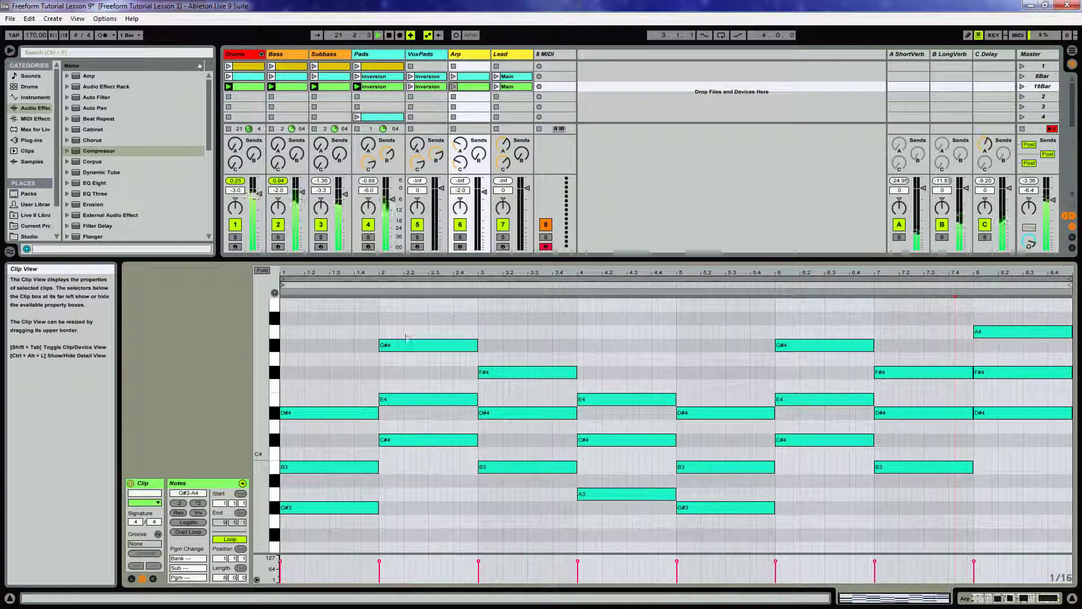
key(ctrl+a)
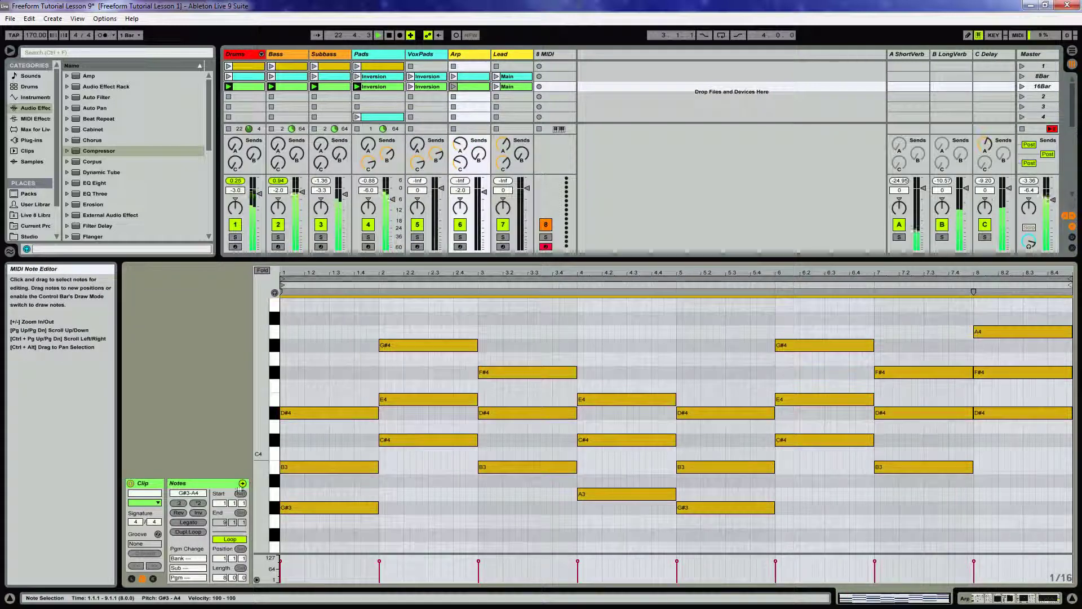
click(198, 503)
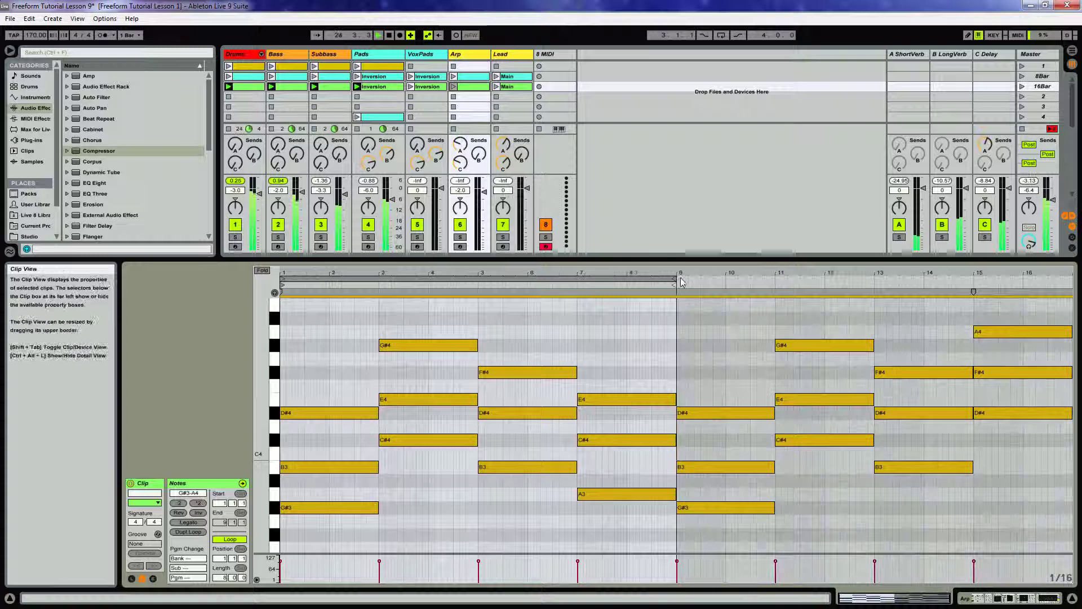
drag(676, 278, 957, 277)
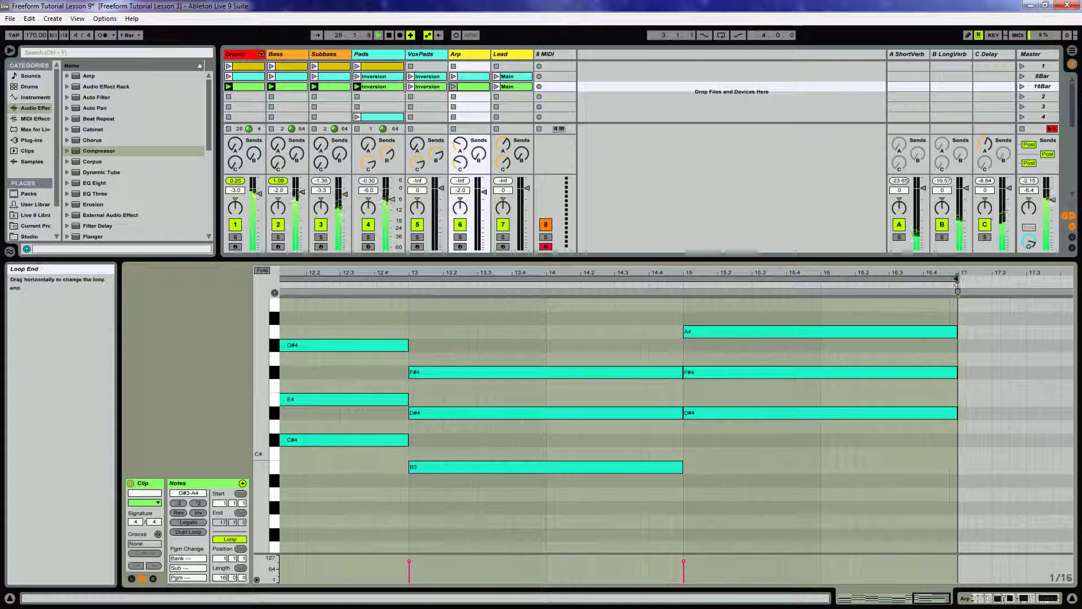
click(513, 87)
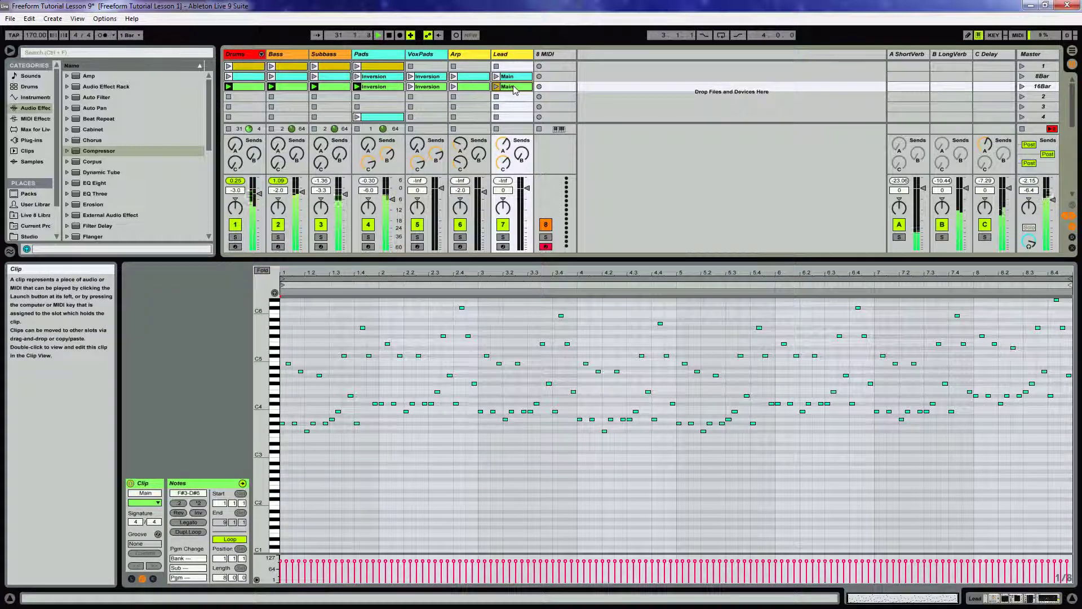
- Launch the Arp clip, solo the Lead track, and set the note grid to whole bars
click(454, 87)
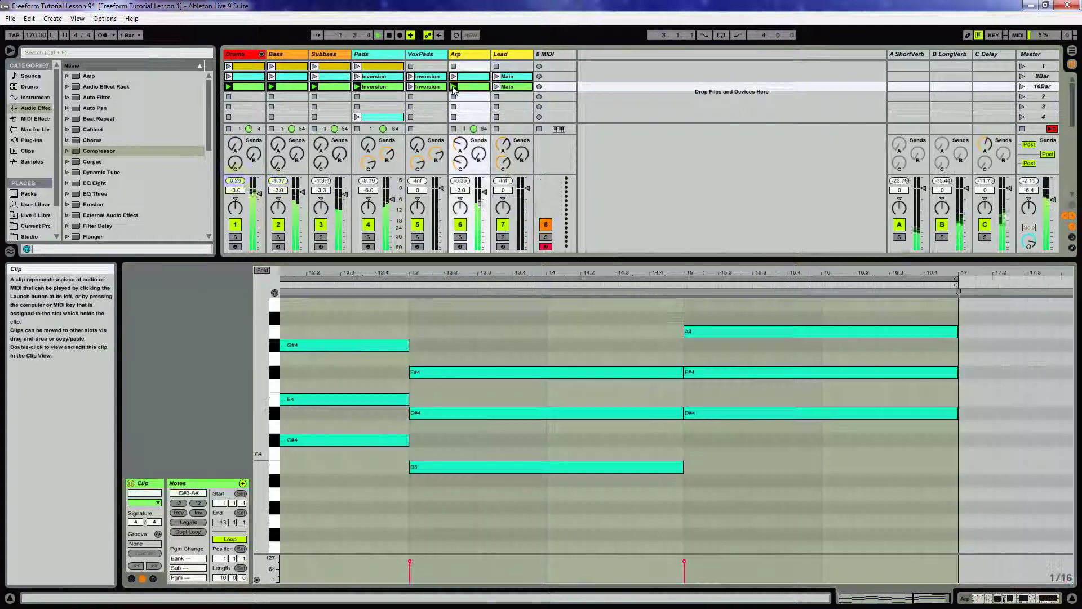
click(511, 86)
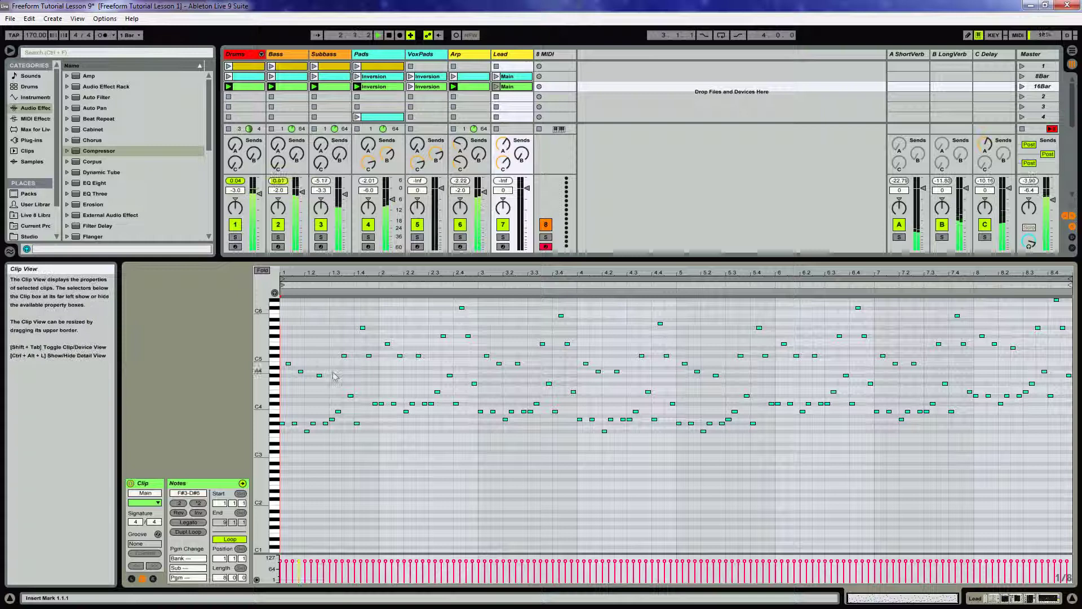
scroll(360, 338, up, 3)
click(503, 237)
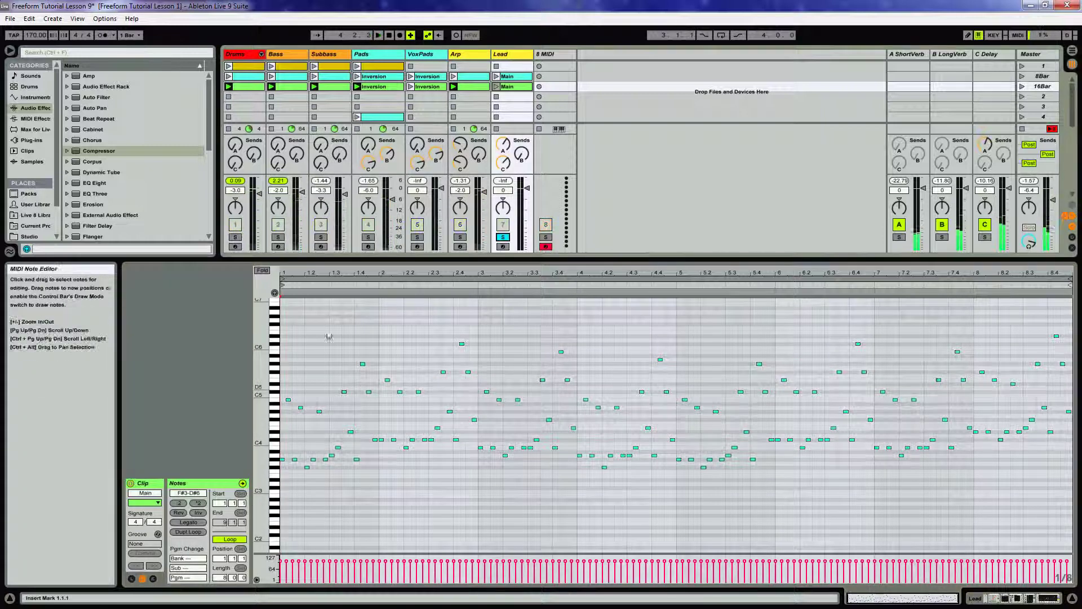
right_click(324, 310)
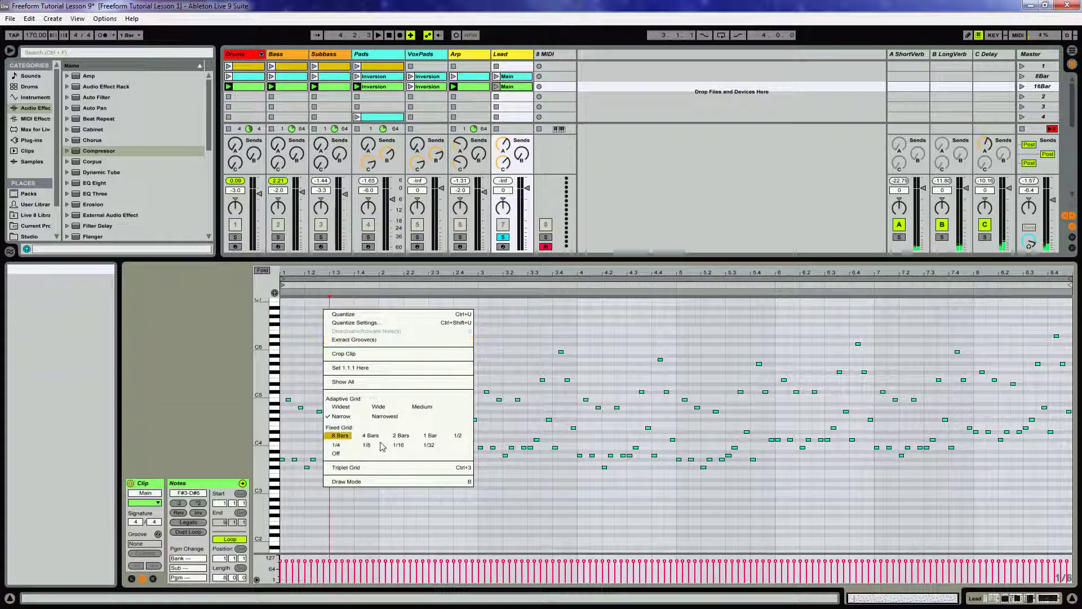
click(430, 435)
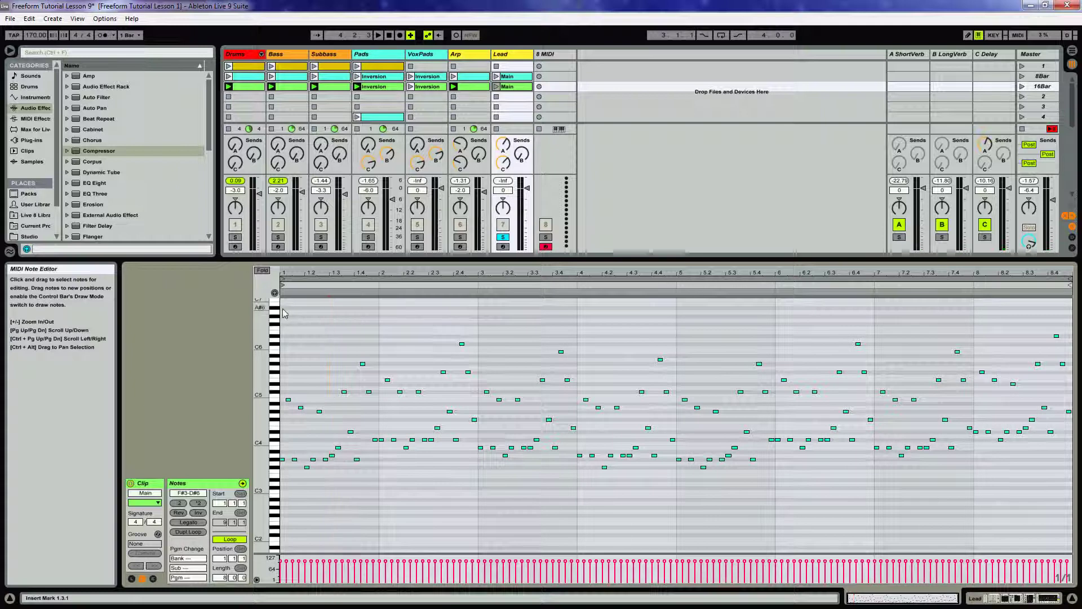
- Duplicate the Lead notes of bars 1, 5 and 7 into bars 2, 6 and 8
drag(284, 314, 374, 328)
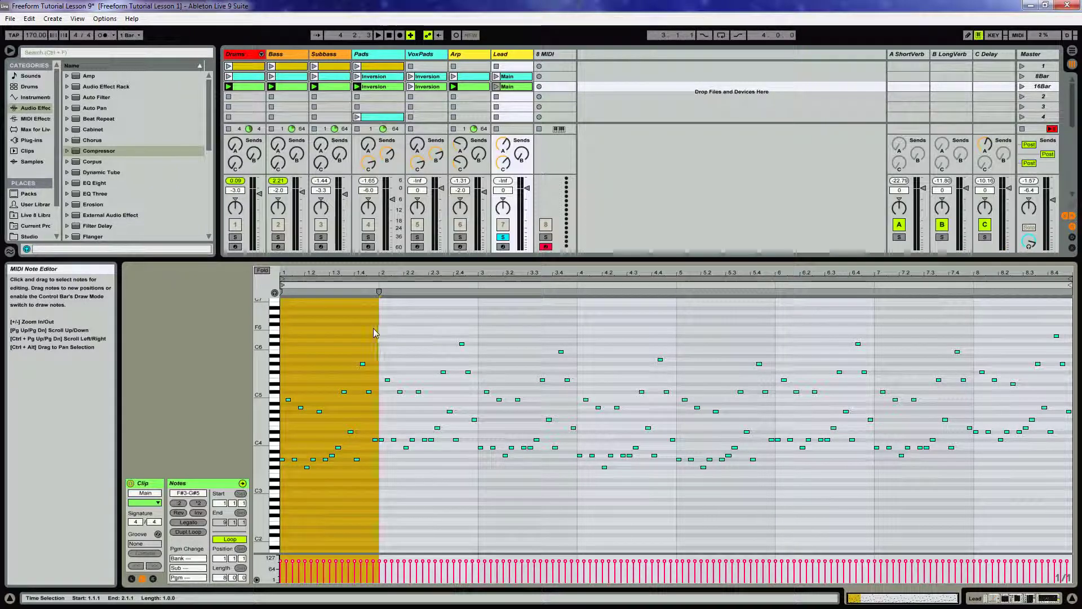
click(30, 19)
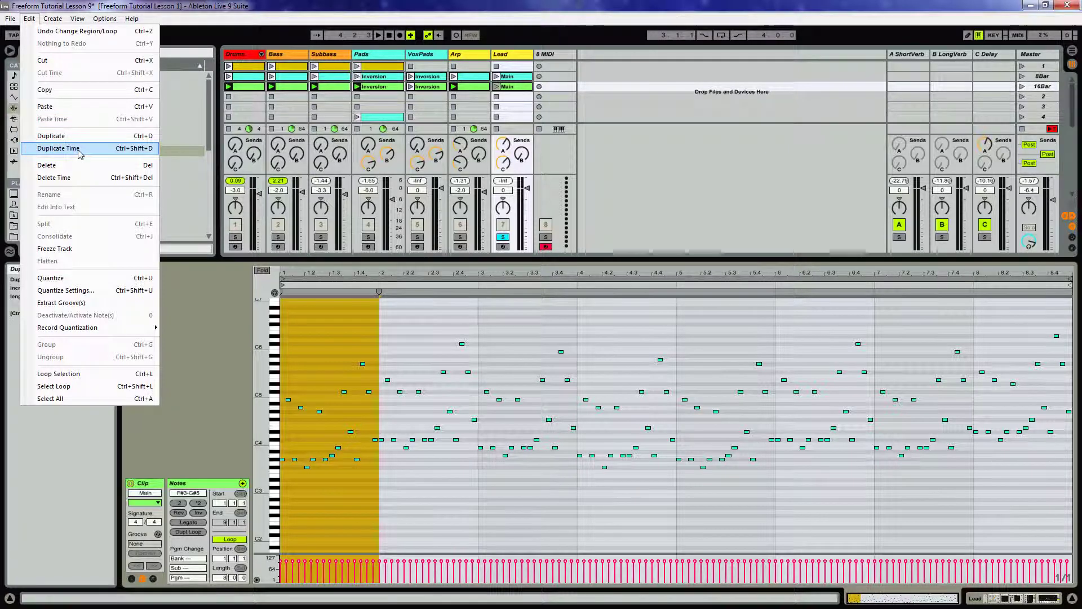
click(58, 148)
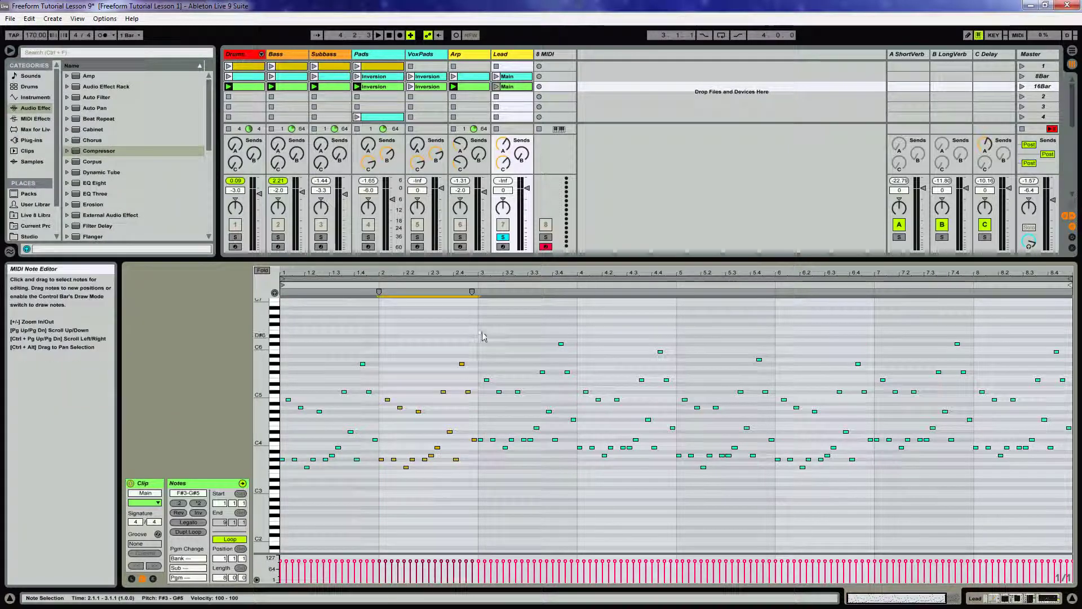
drag(480, 329, 578, 337)
click(579, 336)
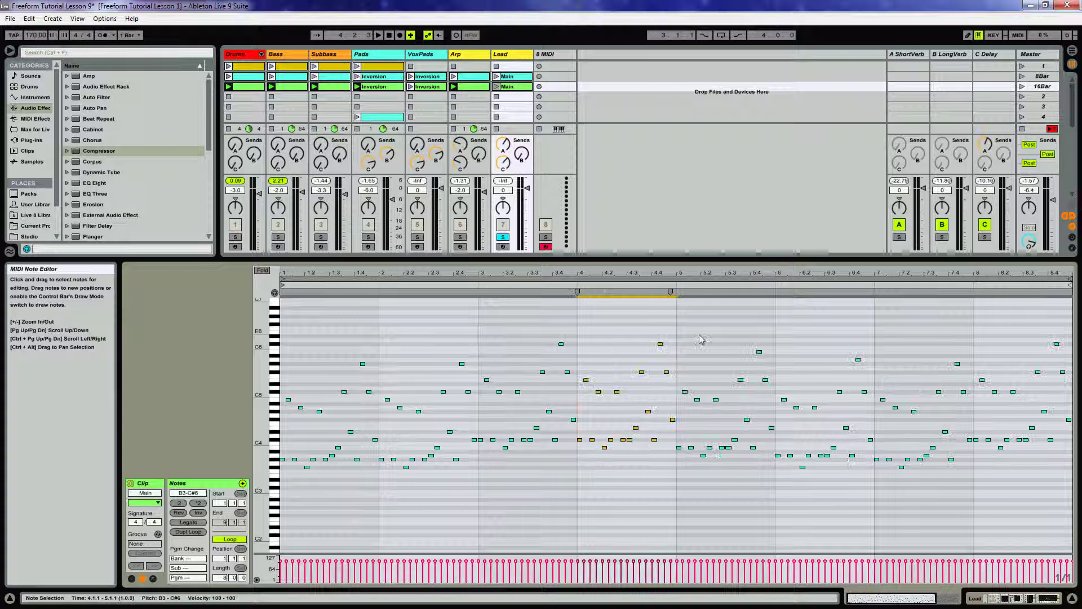
drag(680, 319, 783, 328)
key(ctrl+d)
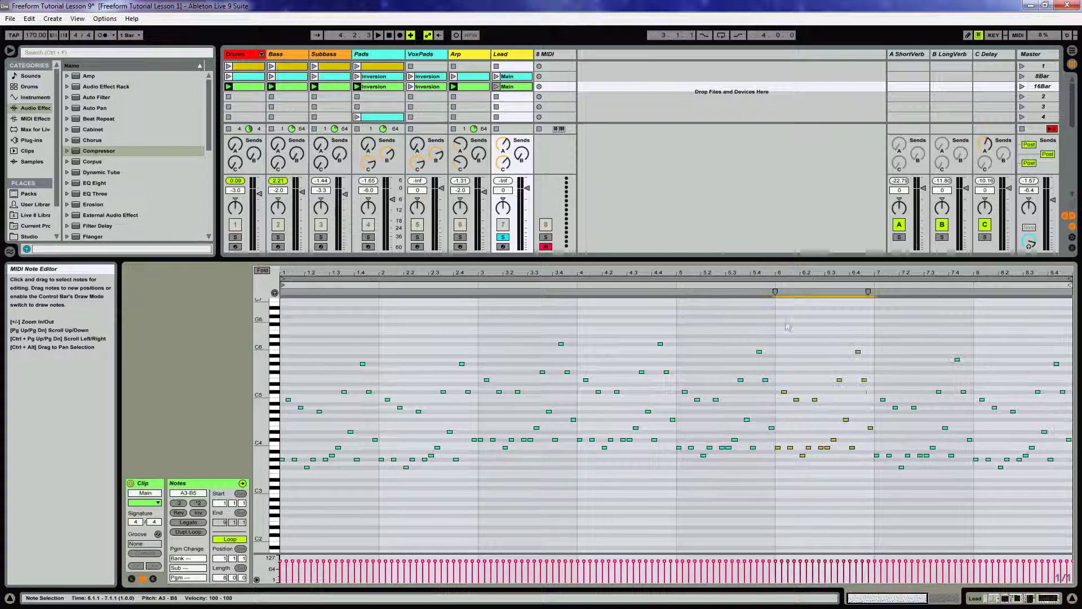
drag(878, 321, 972, 333)
key(ctrl+d)
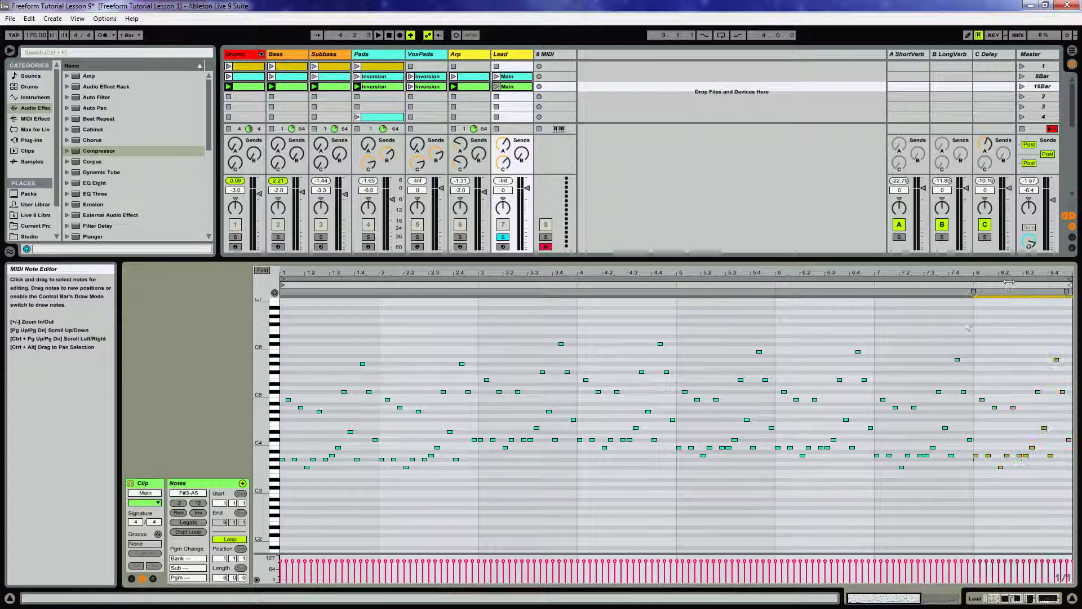
- Duplicate the notes of bars 9, 11, 13 and 15 into bars 10, 12, 14 and 16
drag(1013, 274, 617, 276)
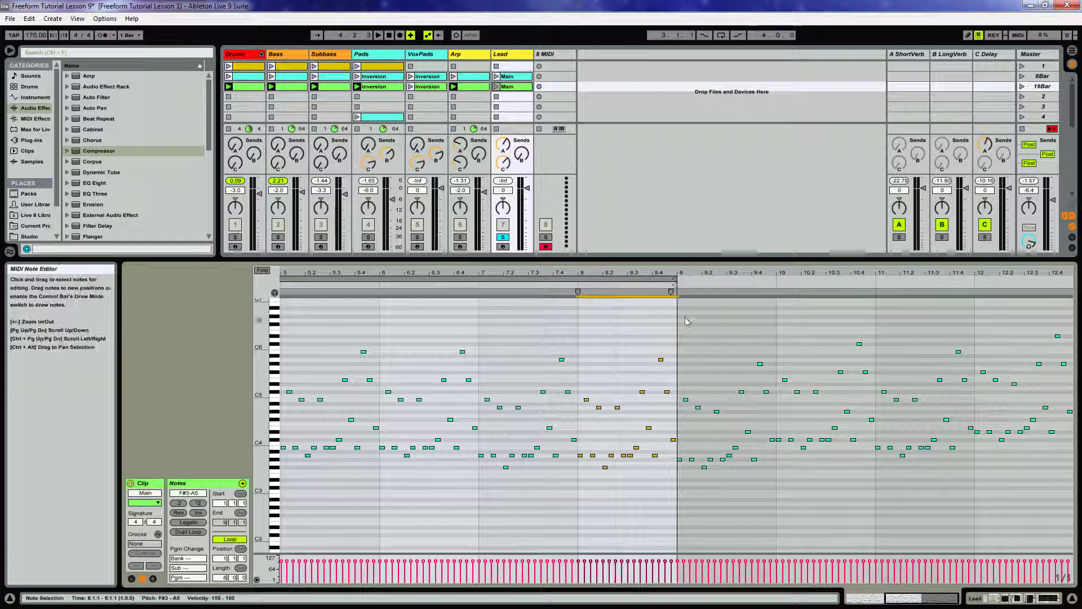
click(756, 338)
drag(756, 338, 764, 336)
key(ctrl+d)
drag(885, 324, 953, 329)
key(ctrl+d)
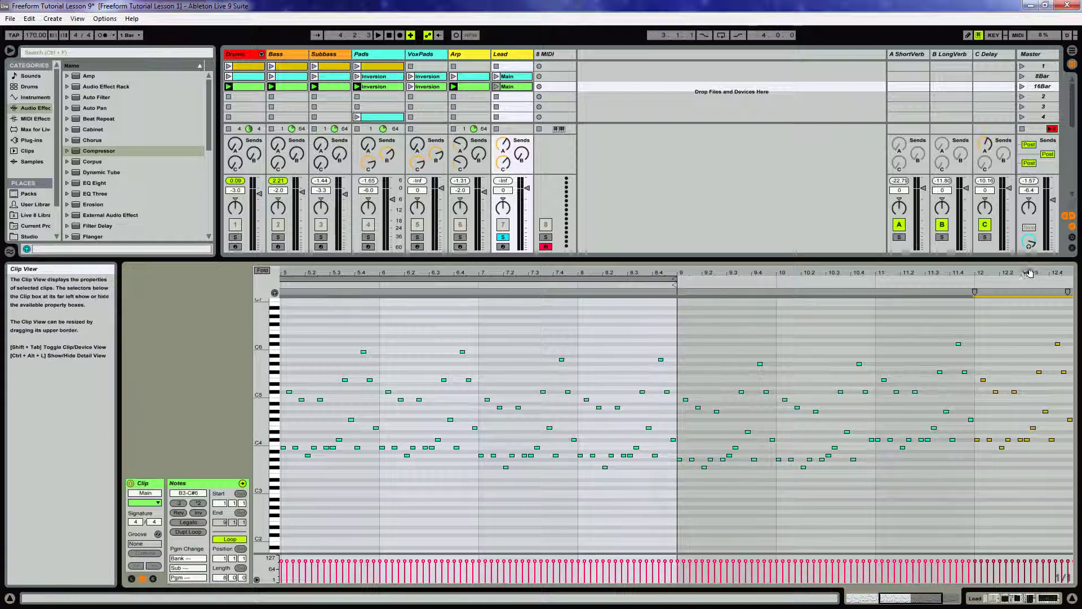
drag(1026, 274, 834, 276)
drag(890, 312, 969, 324)
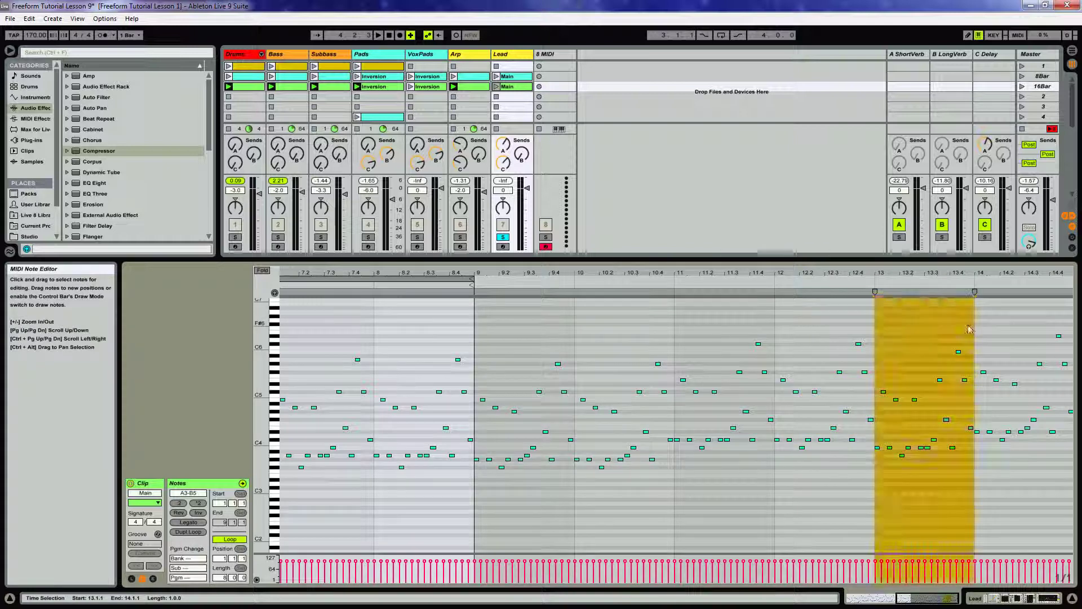
key(ctrl+d)
drag(1008, 274, 906, 276)
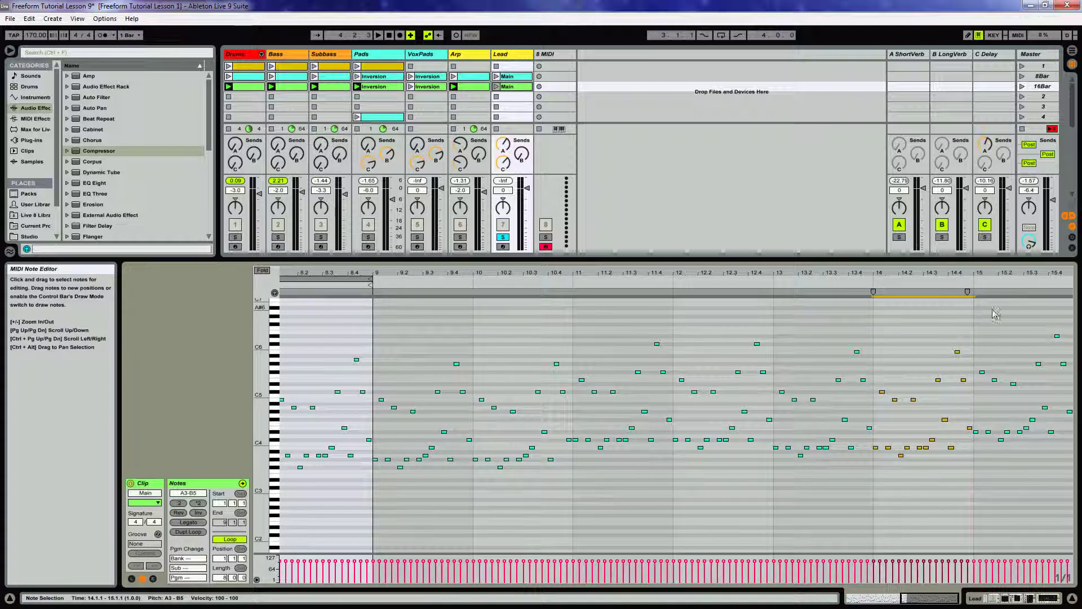
drag(982, 309, 1075, 322)
key(ctrl+d)
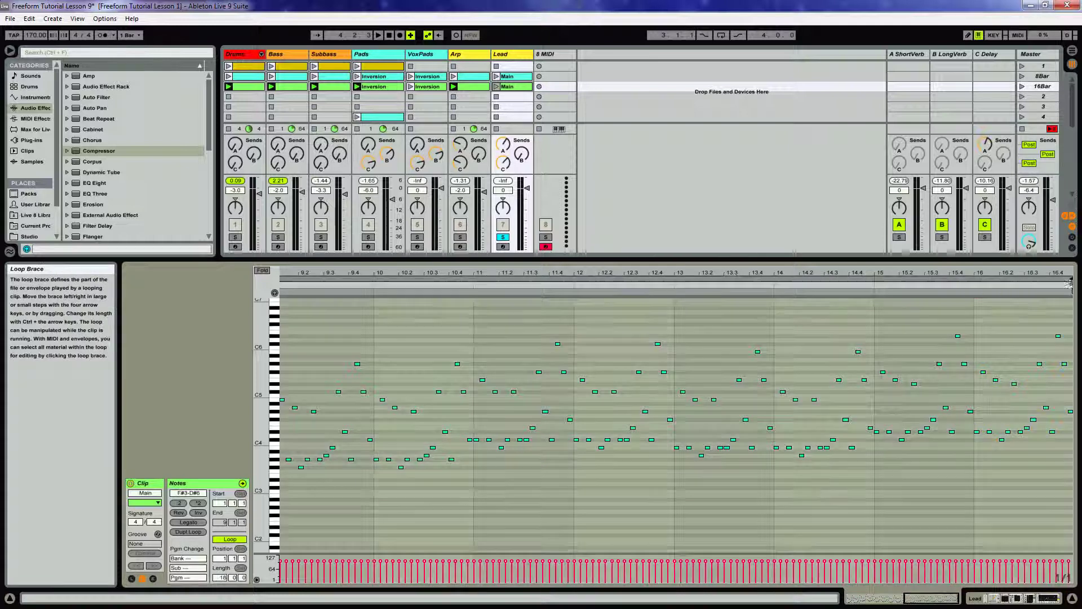
- Extend the Lead Main loop to 16 bars, zoom to fit, and launch the clip
drag(1069, 292, 1069, 285)
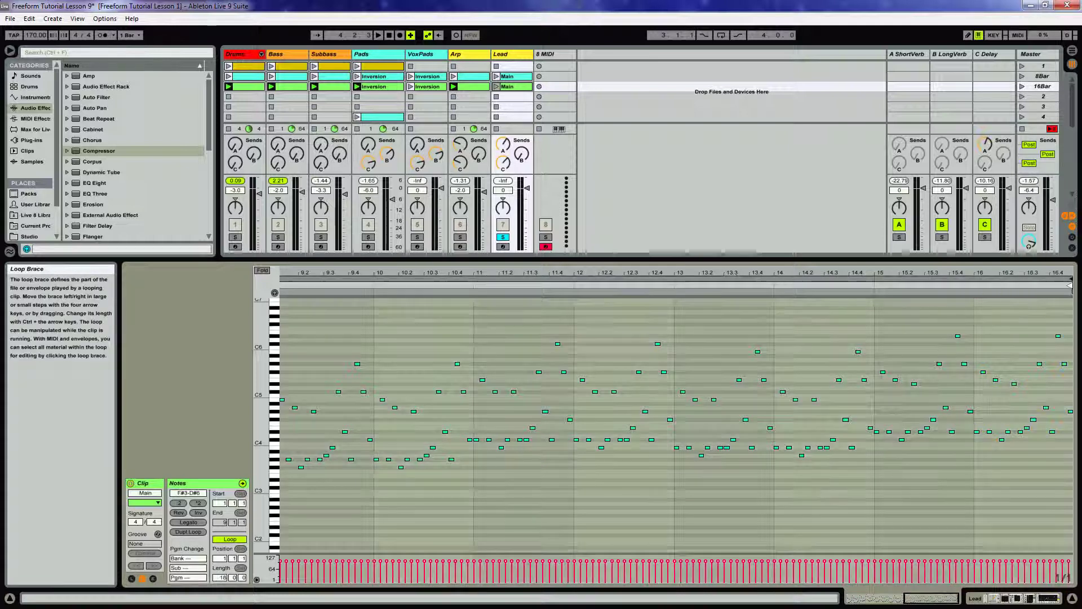
scroll(1069, 286, down, 3)
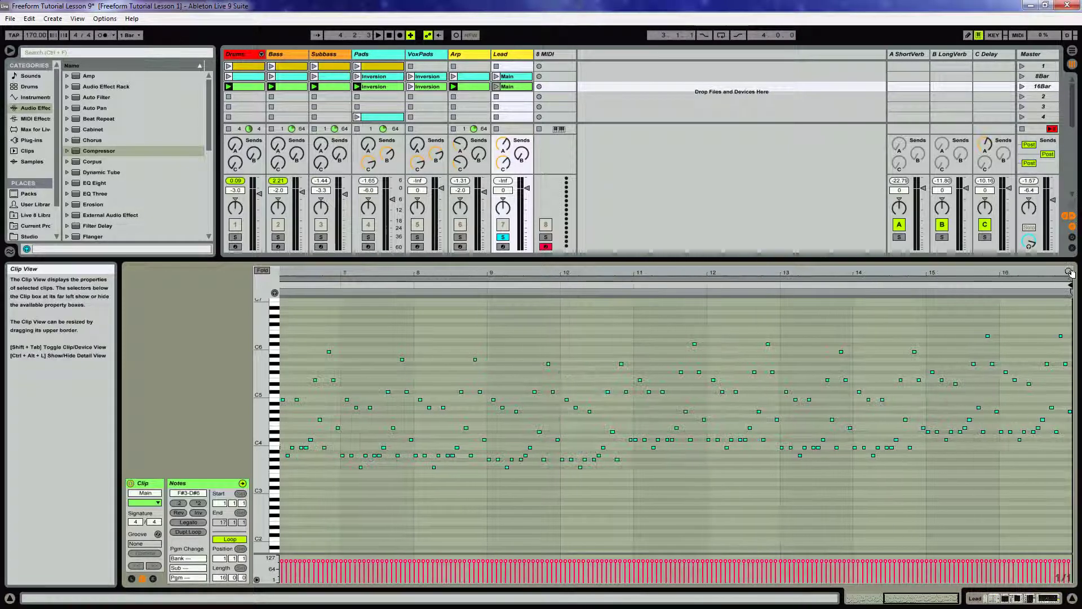
click(856, 294)
key(z)
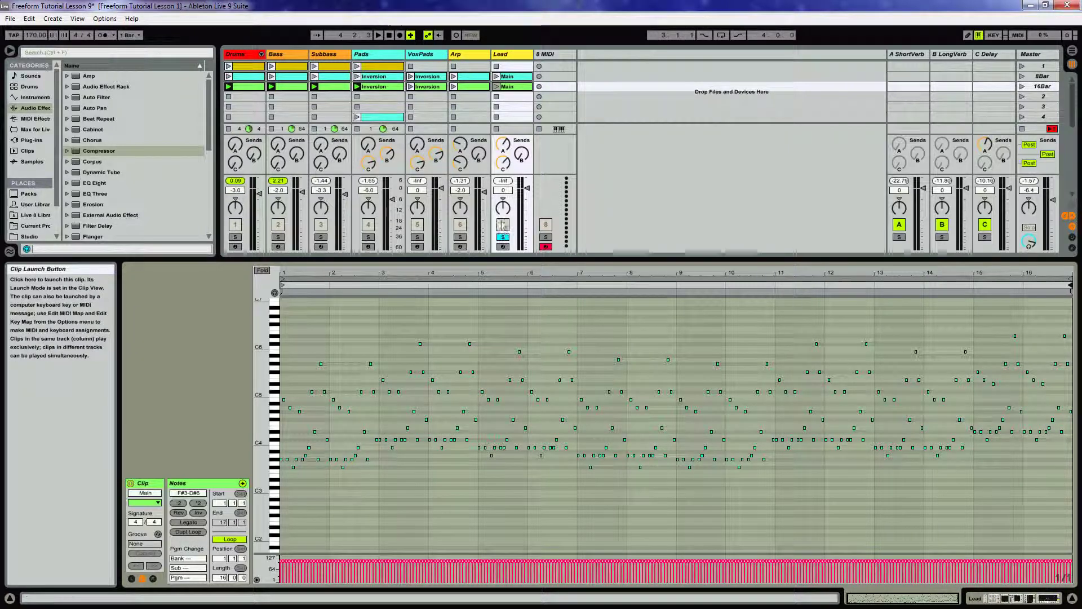
click(497, 86)
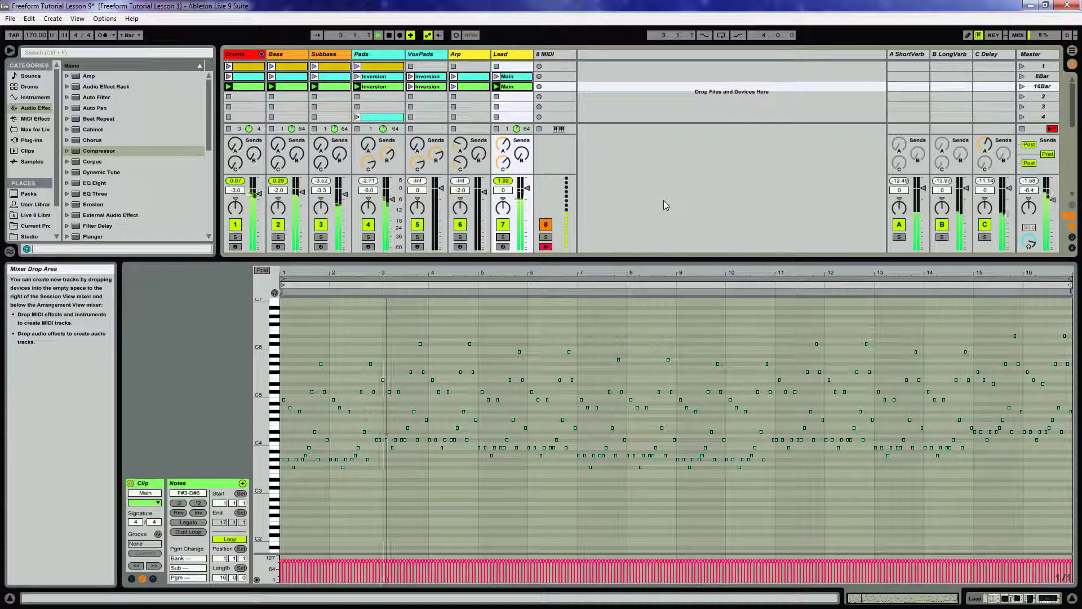
- Show the Lead track's devices, solo Lead to audition it, then stop playback
double_click(513, 55)
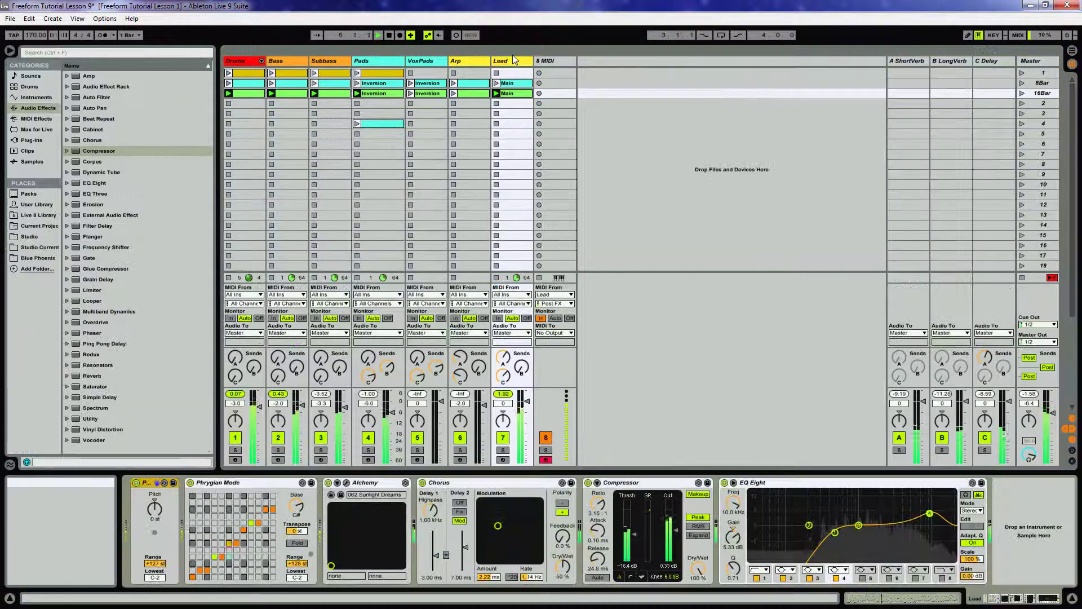
click(503, 450)
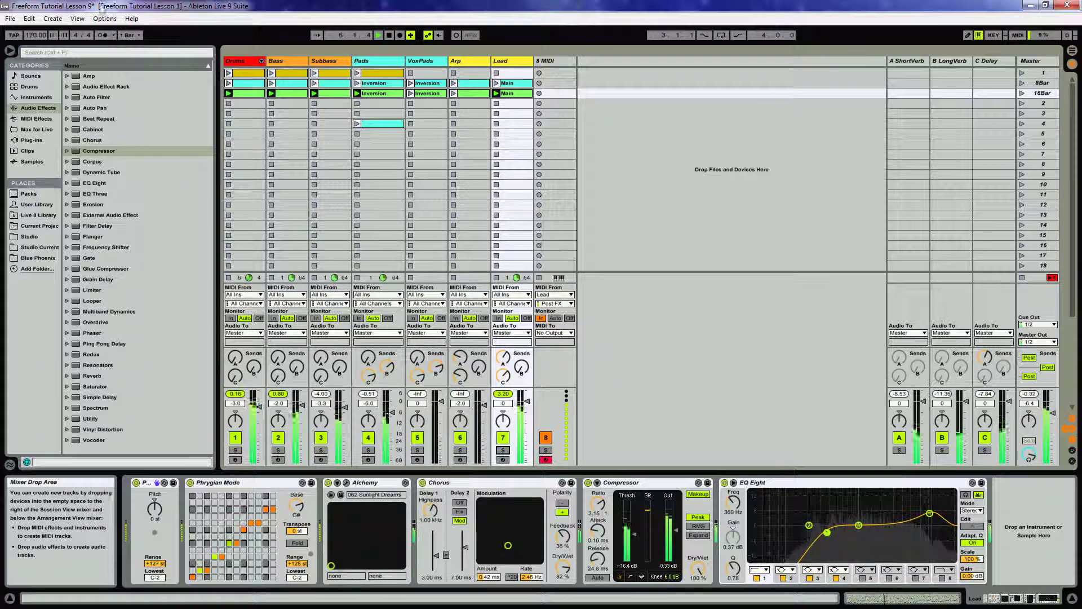
key(space)
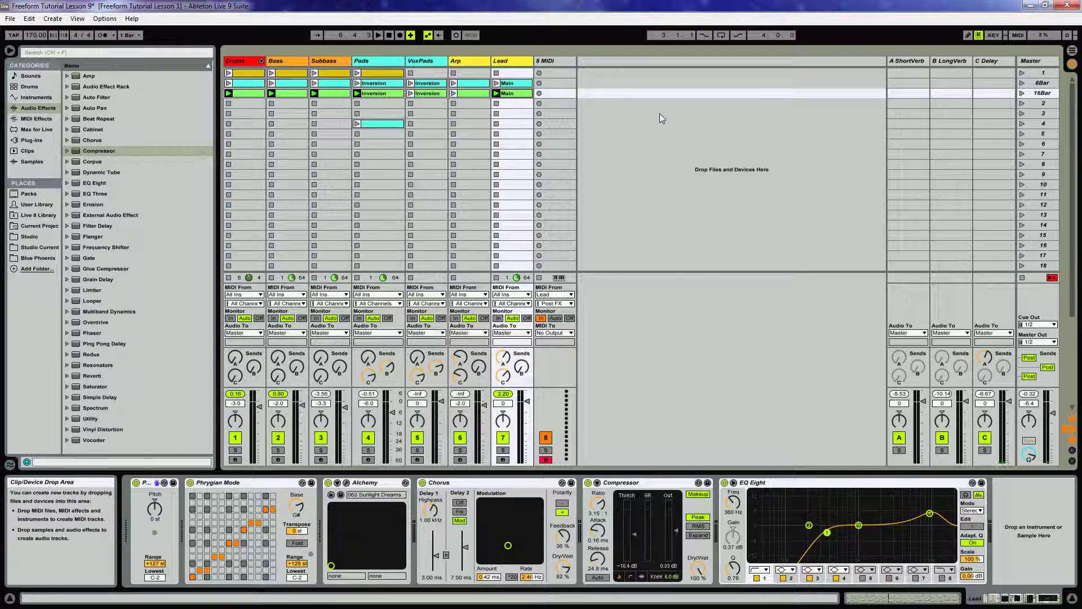
- Delete the empty 8 MIDI track and preview VEC2 Loops 050.wav from Studio > Samples > VEC2 Loops
click(554, 60)
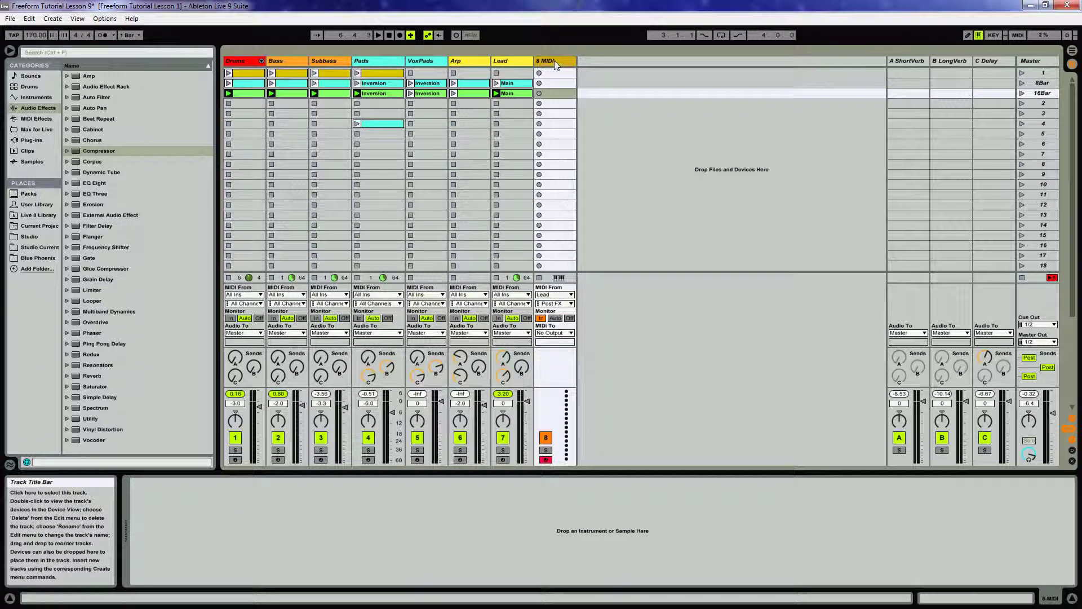
key(Delete)
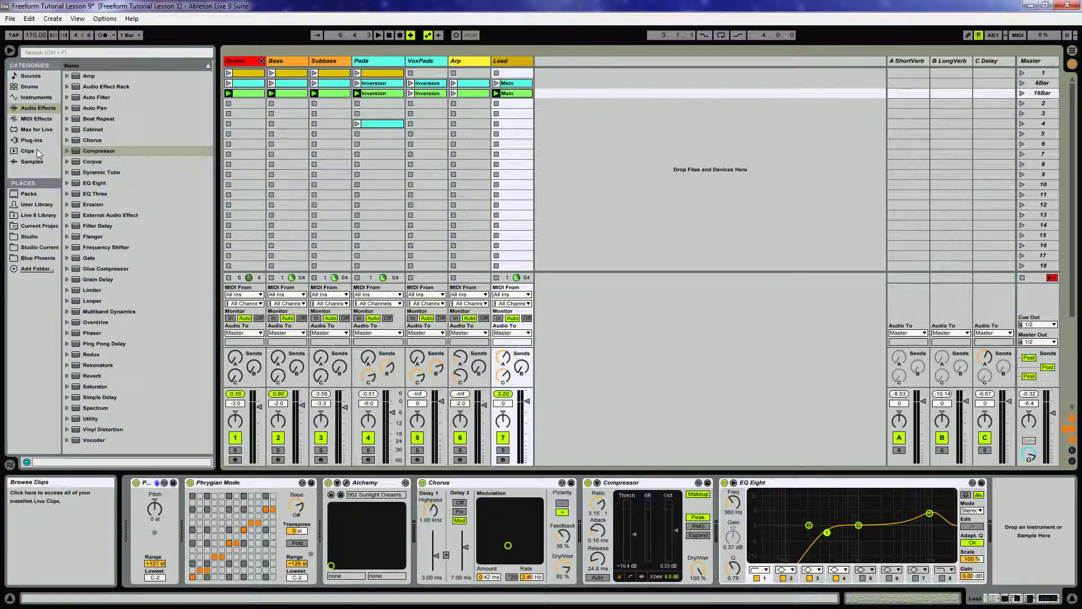
click(30, 237)
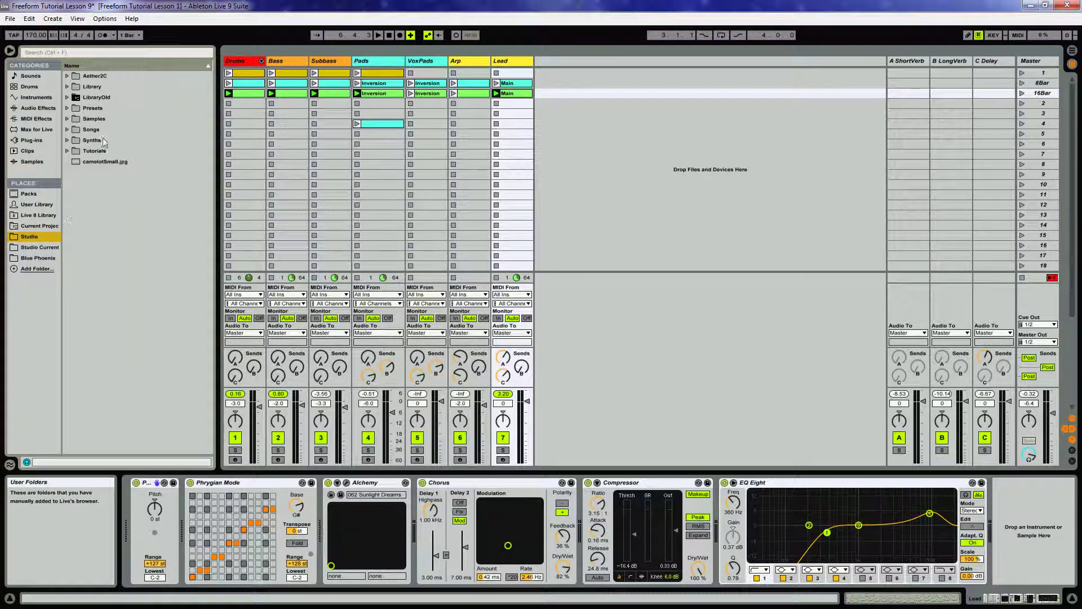
click(68, 119)
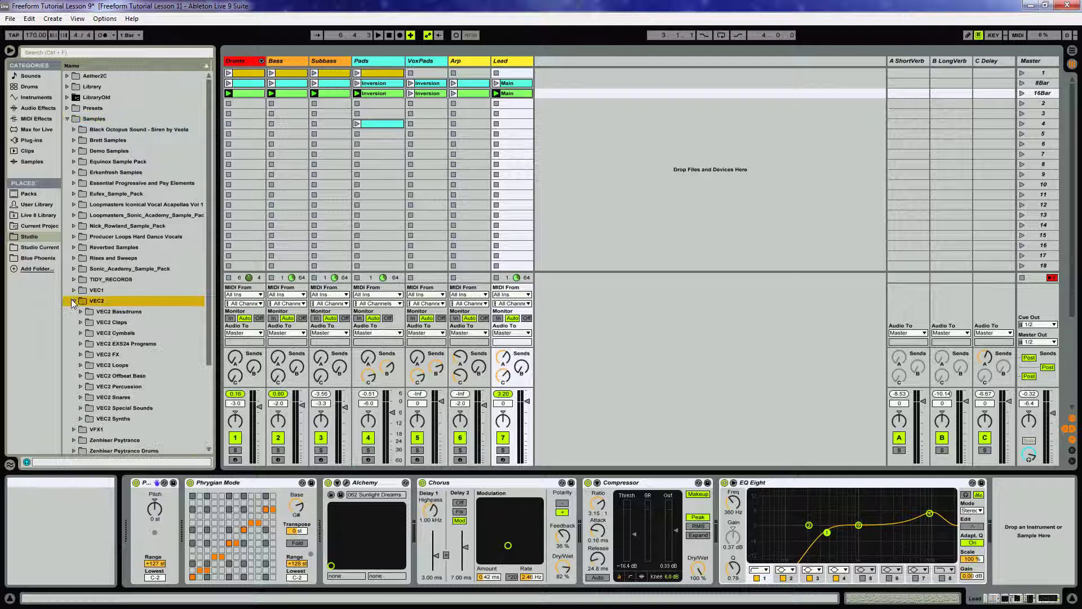
scroll(175, 321, down, 2)
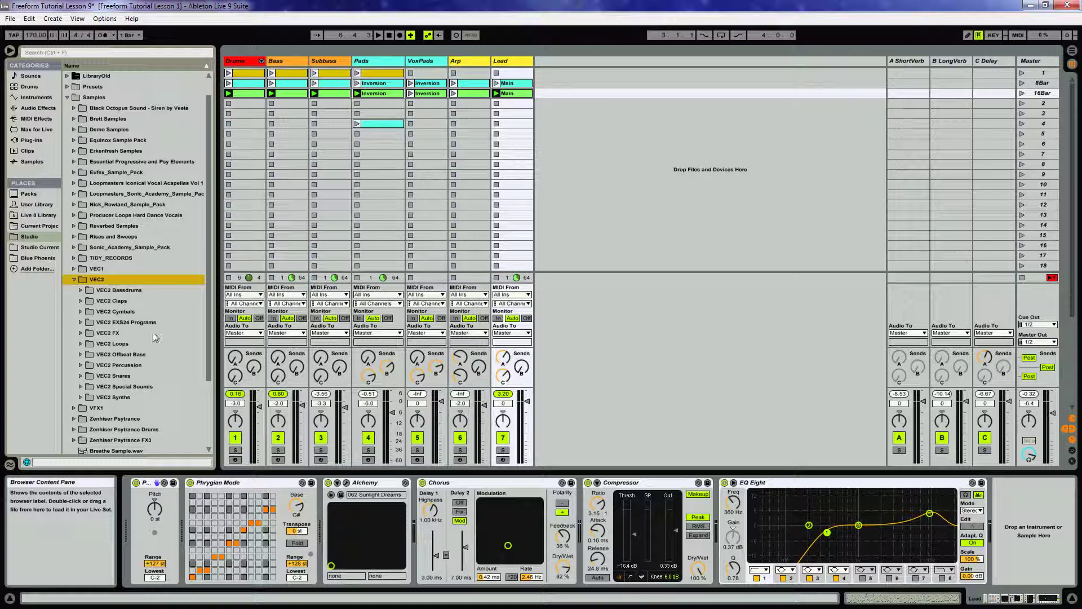
click(81, 344)
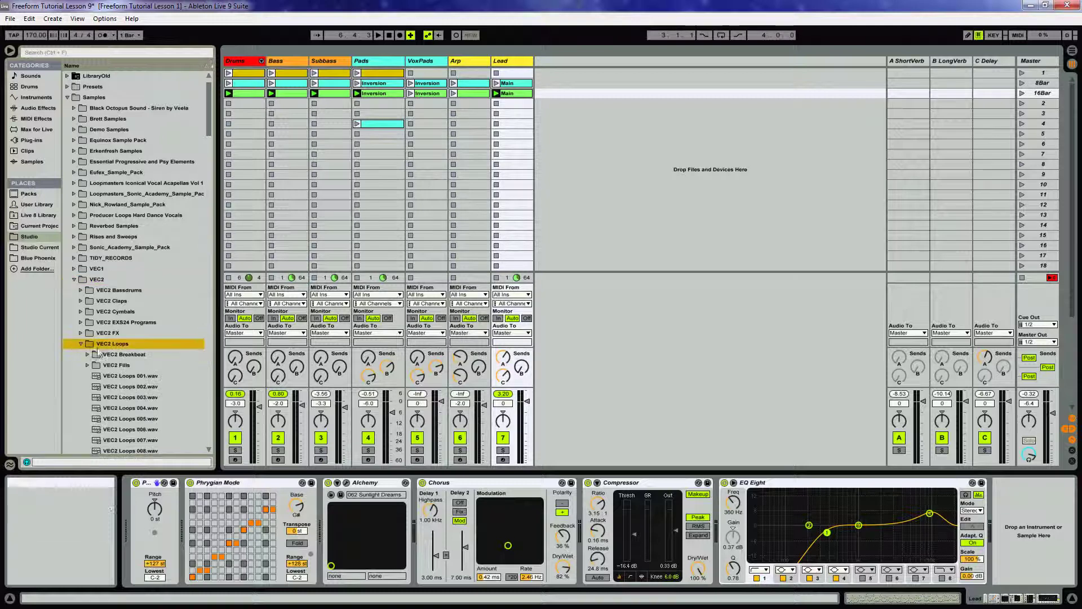
scroll(170, 351, down, 10)
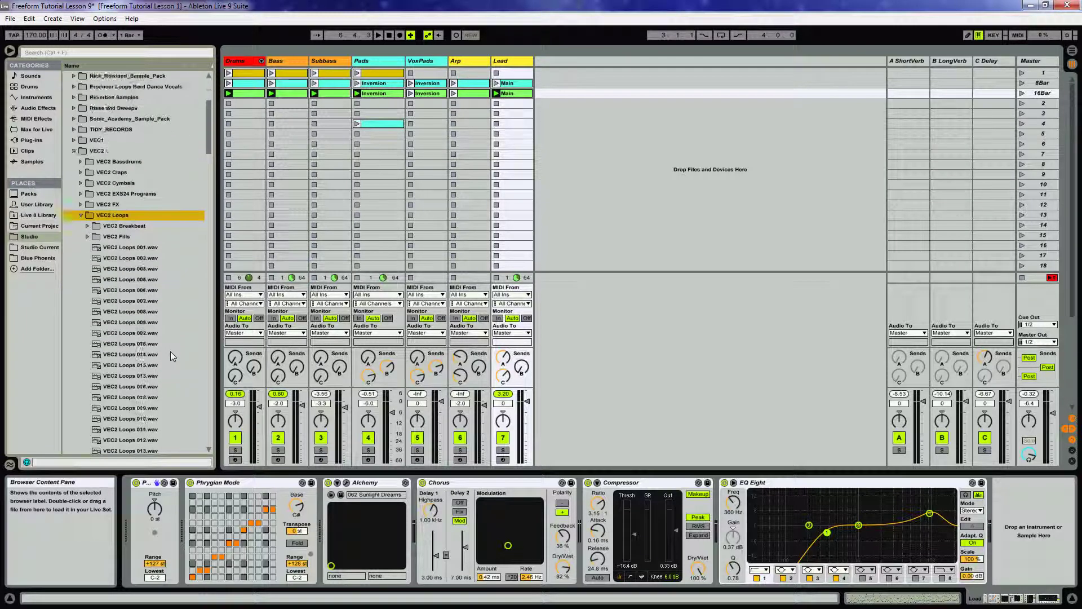
scroll(171, 350, down, 5)
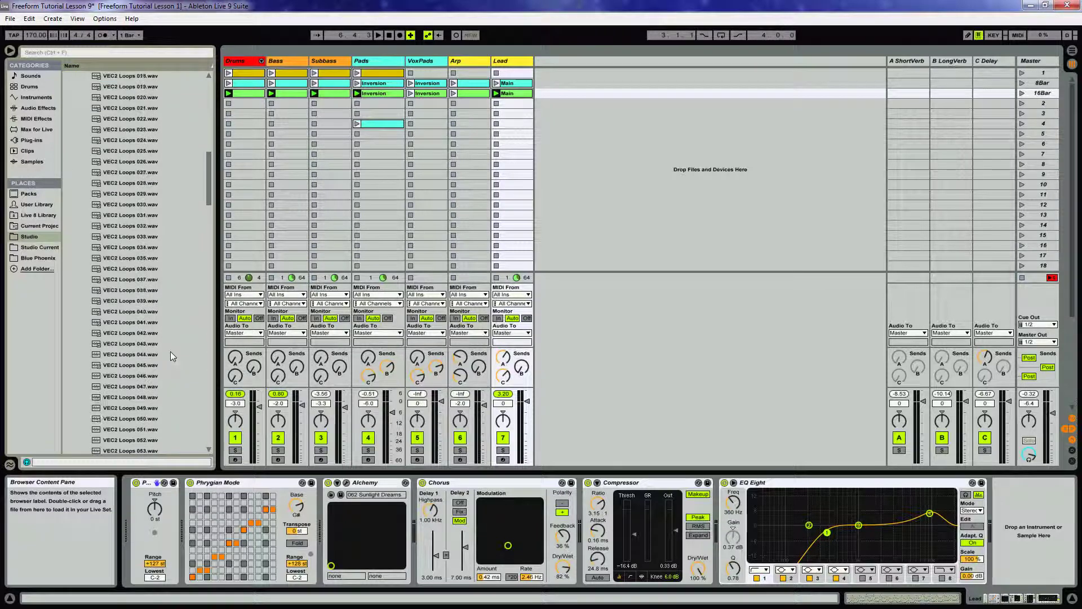
click(135, 388)
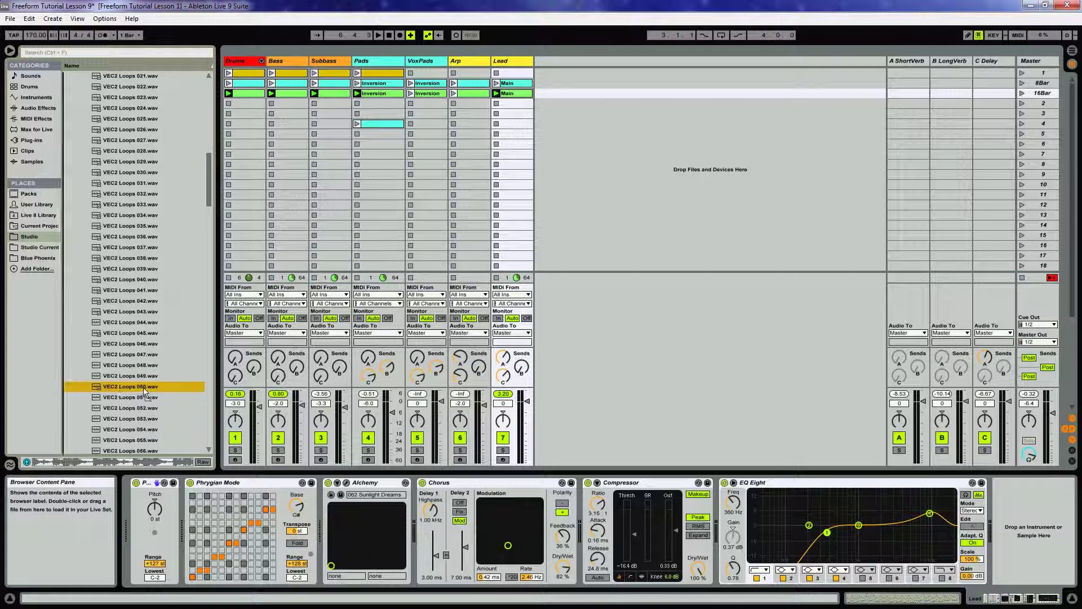
- Create a new audio track from VEC2 Loops 050.wav and colour it red
drag(440, 279, 553, 70)
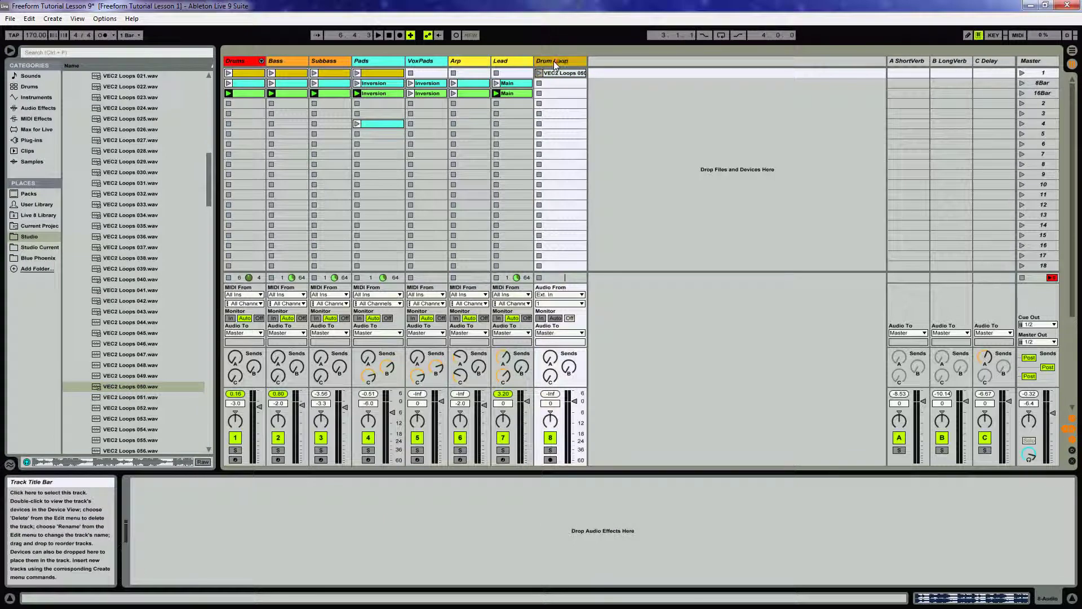
right_click(554, 61)
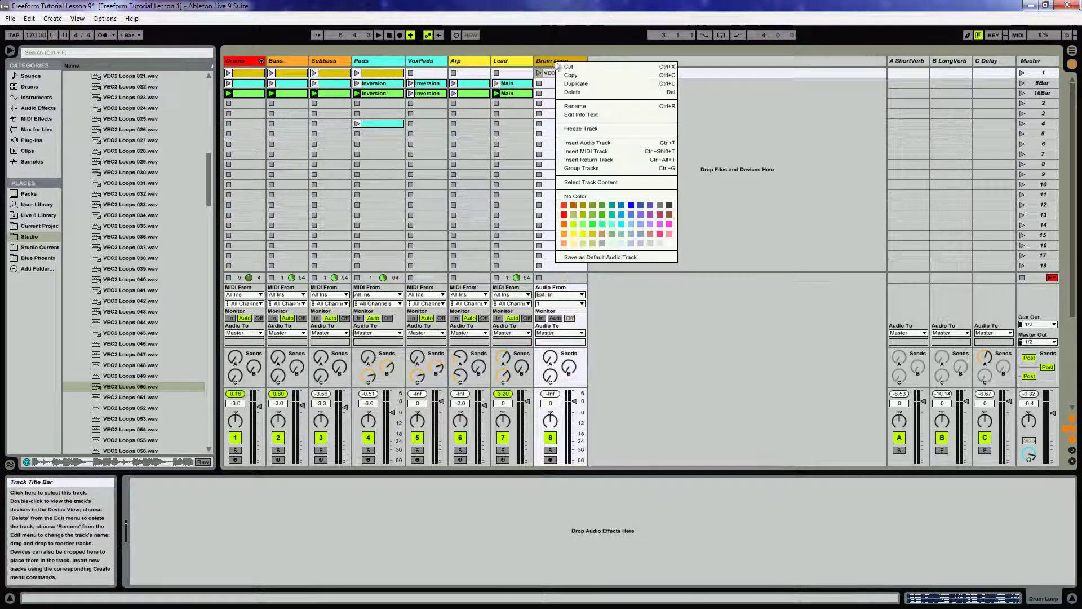
click(570, 217)
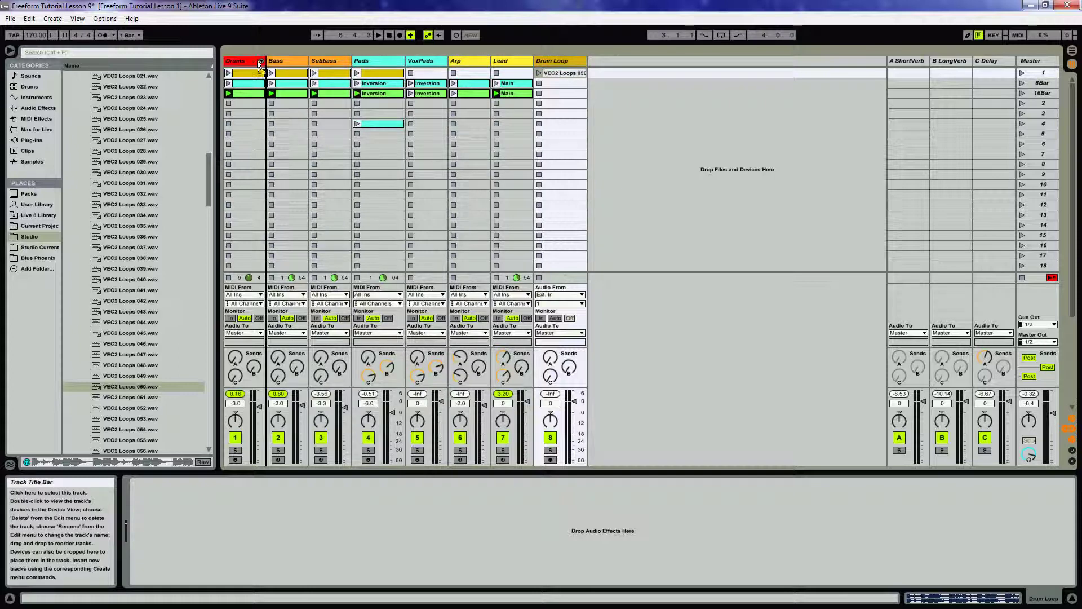
- Move the Drum Loop track beside Drums, put its clip in slot 3 and launch it
drag(265, 61, 293, 76)
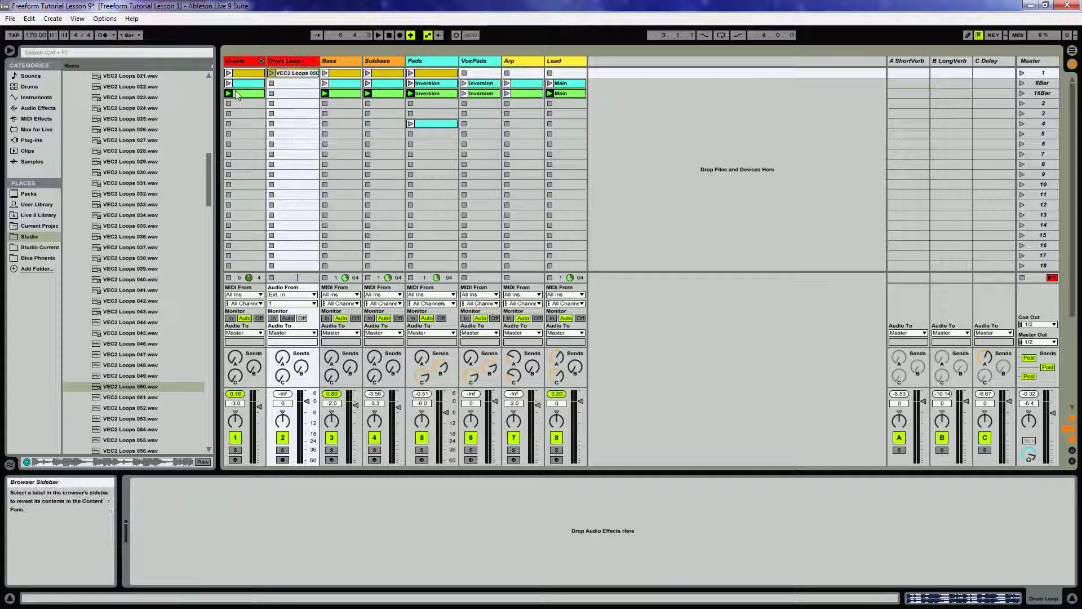
drag(295, 73, 277, 95)
click(272, 93)
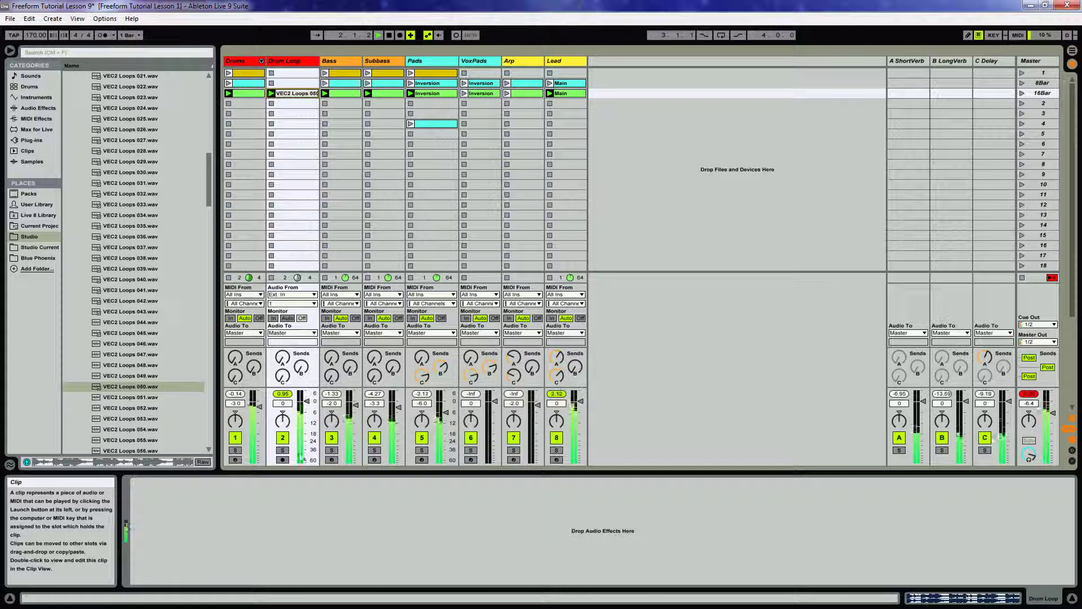
click(283, 449)
click(283, 449)
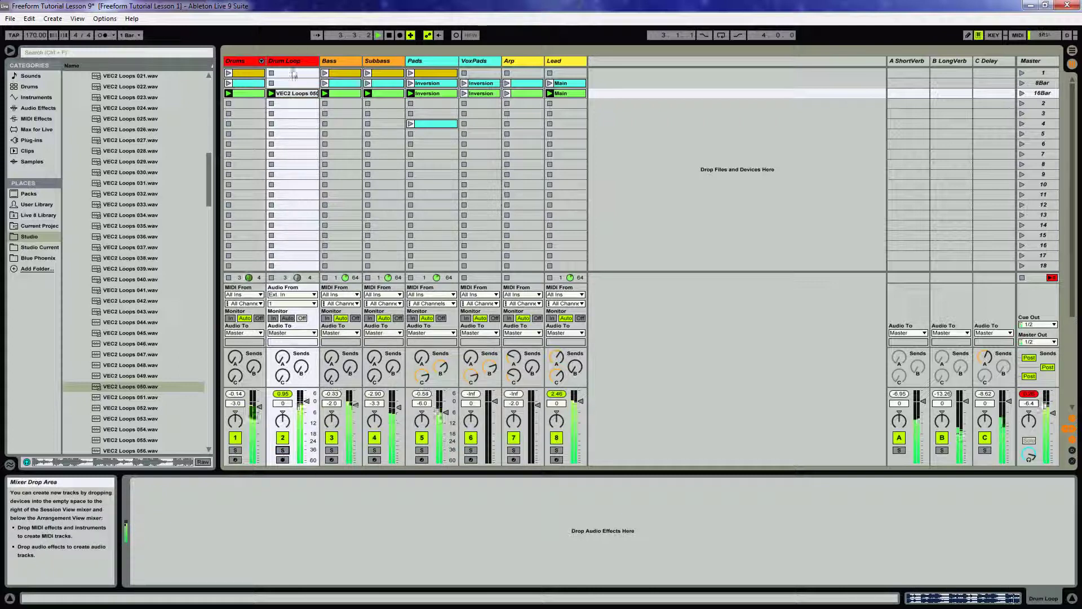
- Open the drum loop clip, solo Drum Loop and browse to the built-in audio effects
double_click(290, 94)
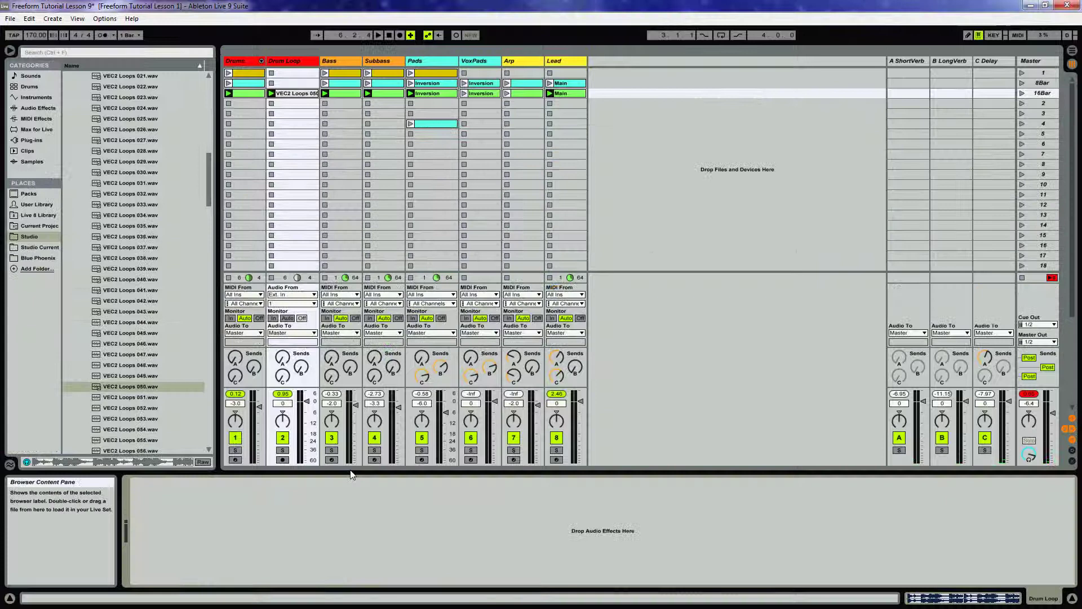
click(284, 451)
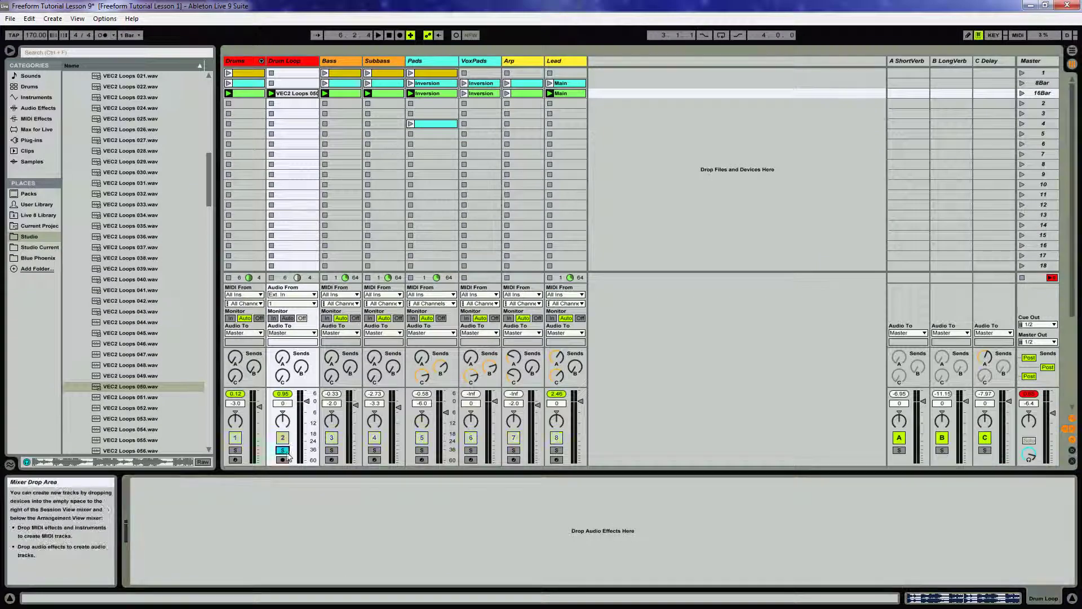
click(30, 87)
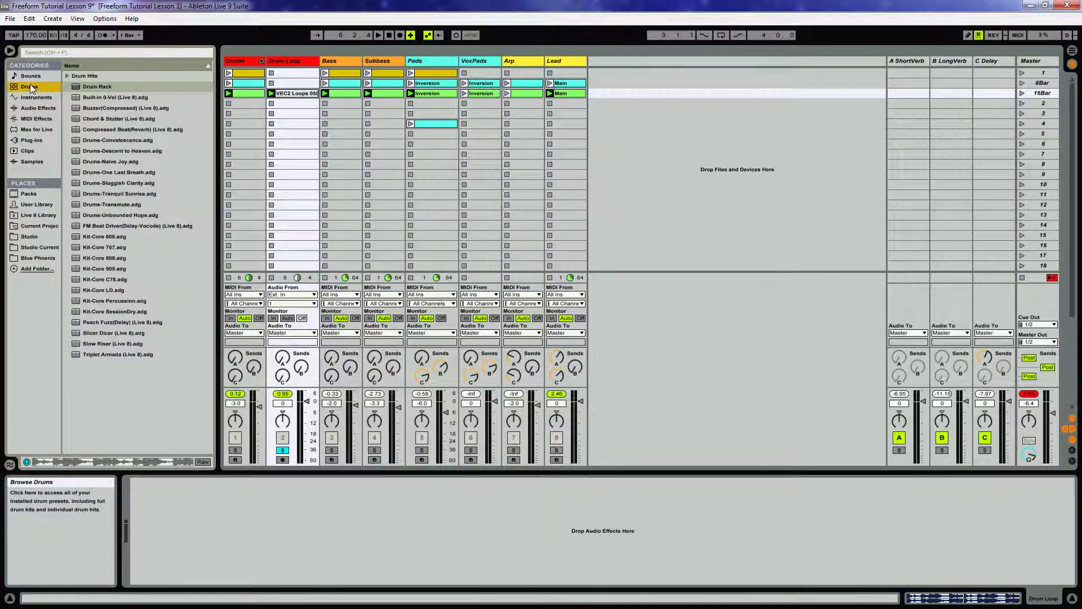
click(37, 140)
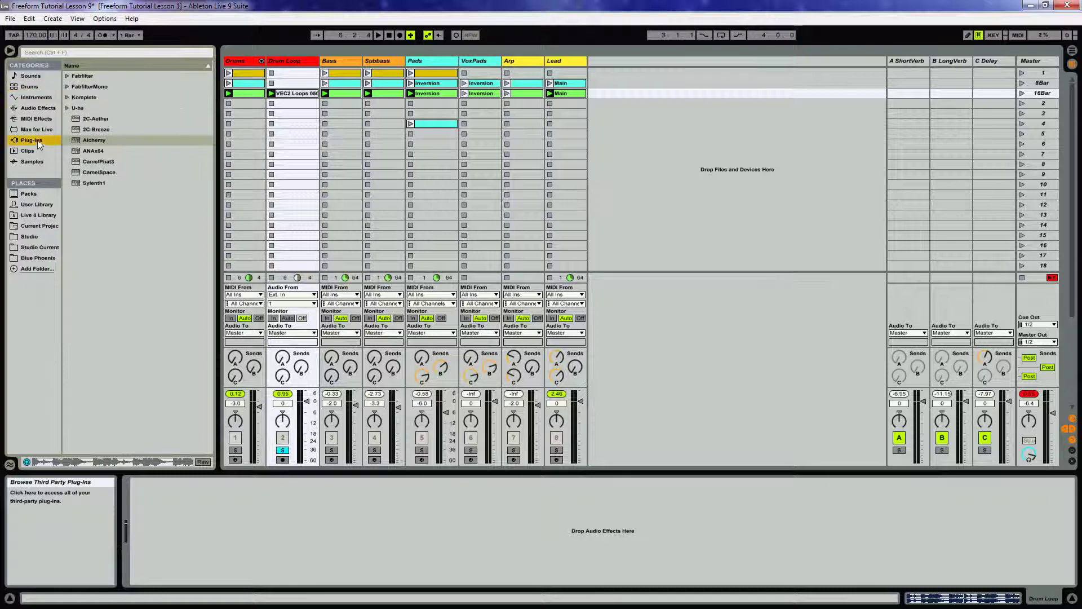
click(35, 107)
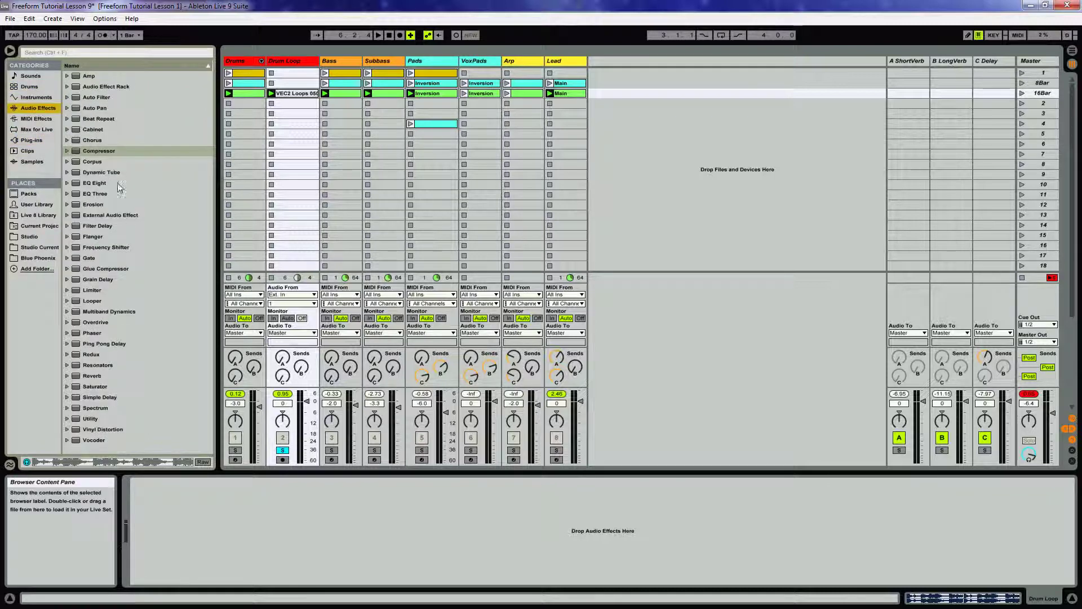
- Add EQ Eight with band 1 a gentle low cut near 232 Hz and band 4 a bell at 8.00 kHz
drag(110, 183, 194, 530)
click(170, 569)
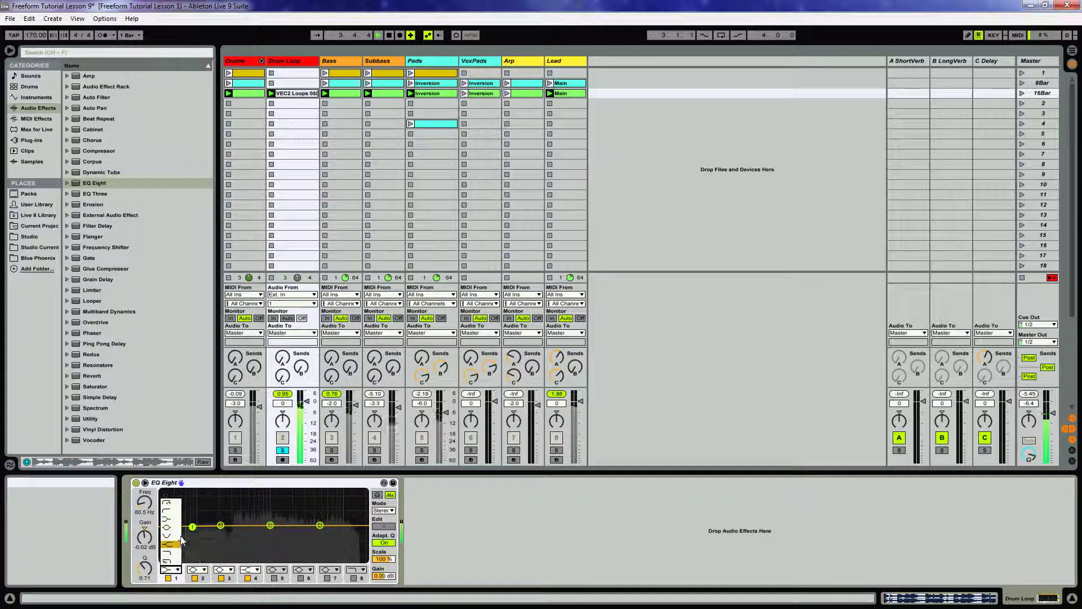
click(171, 504)
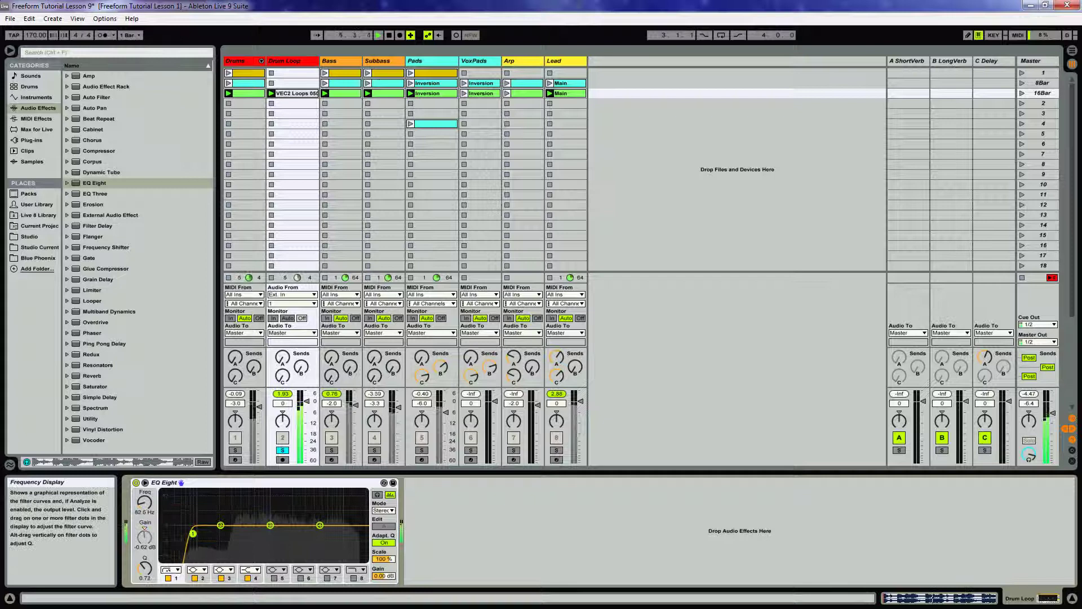
click(171, 570)
click(171, 514)
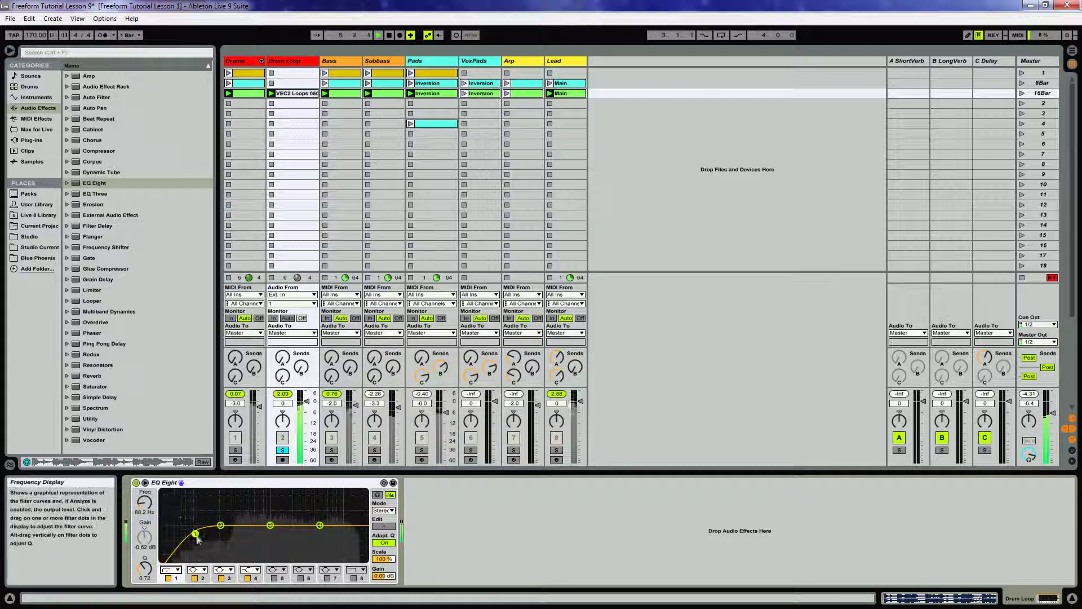
drag(195, 533, 249, 532)
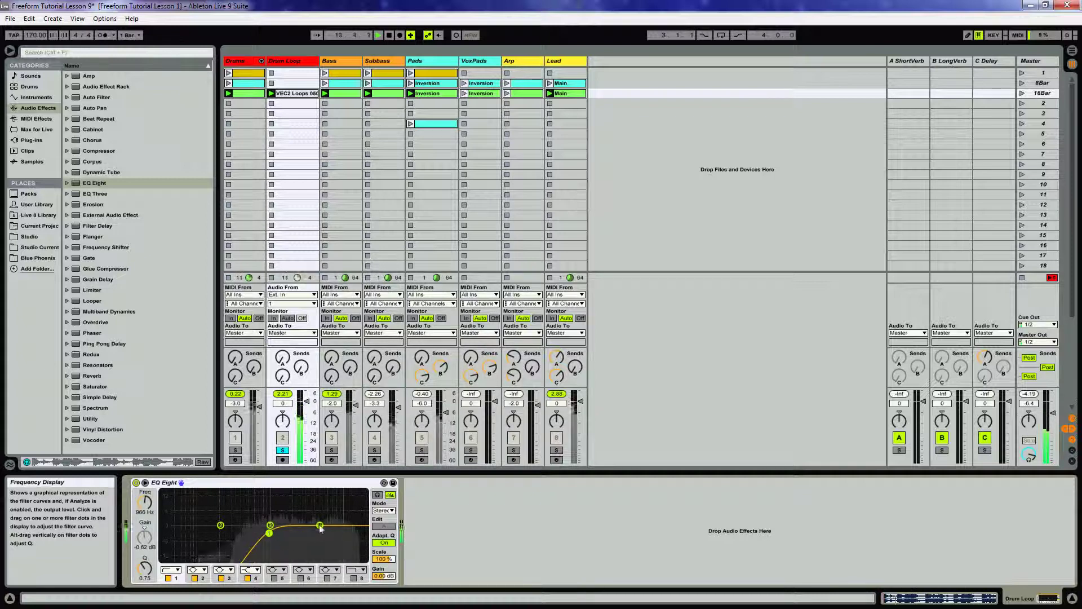
drag(320, 526, 328, 525)
click(250, 569)
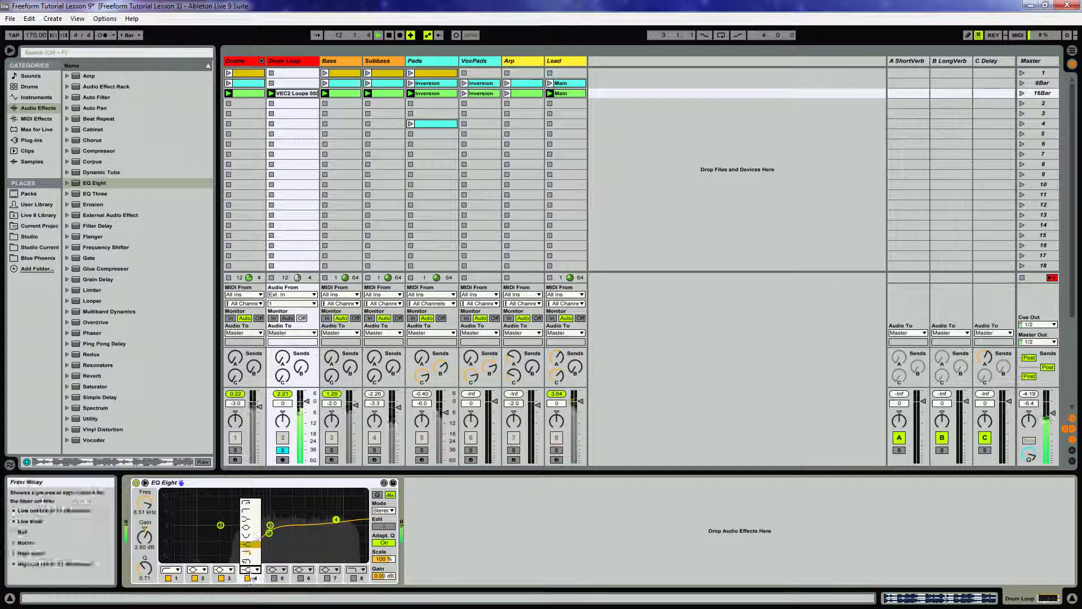
click(254, 528)
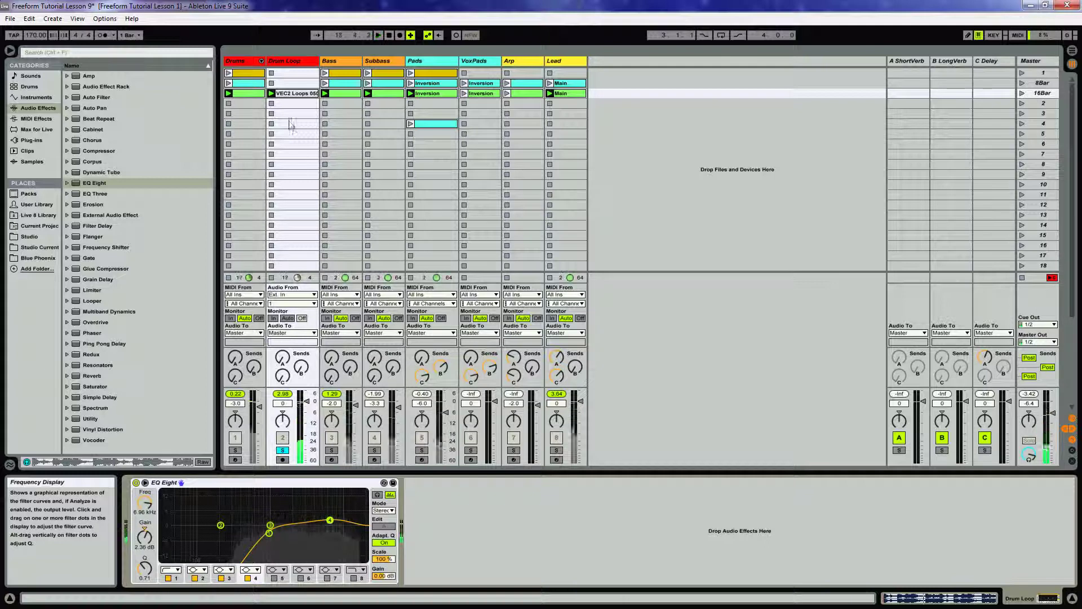
- Set the Drum Loop clip's Warp Mode to Beats and start playback
double_click(295, 95)
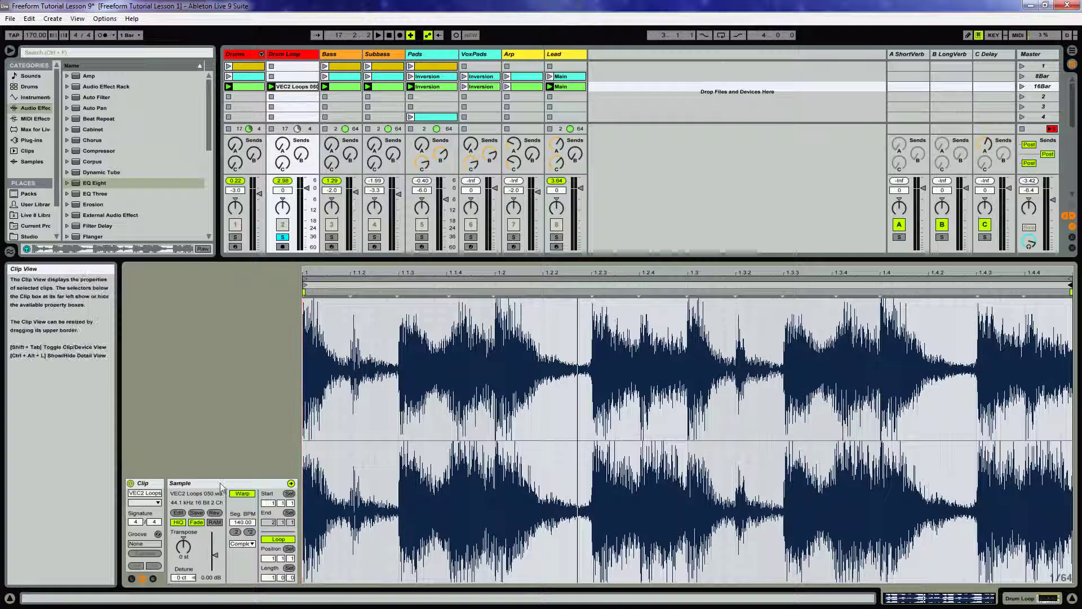
click(242, 544)
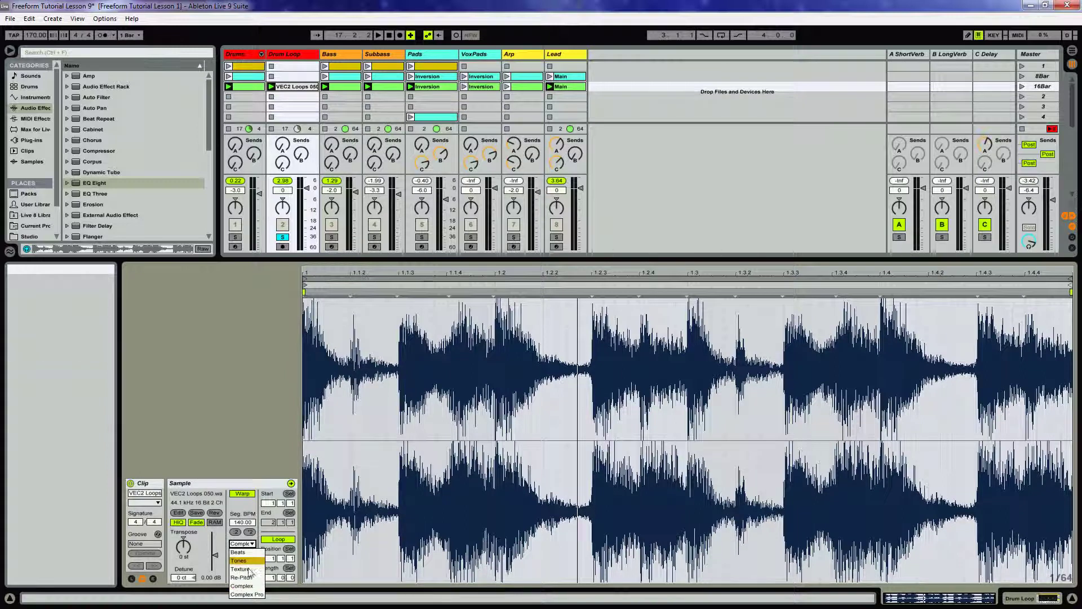
click(241, 552)
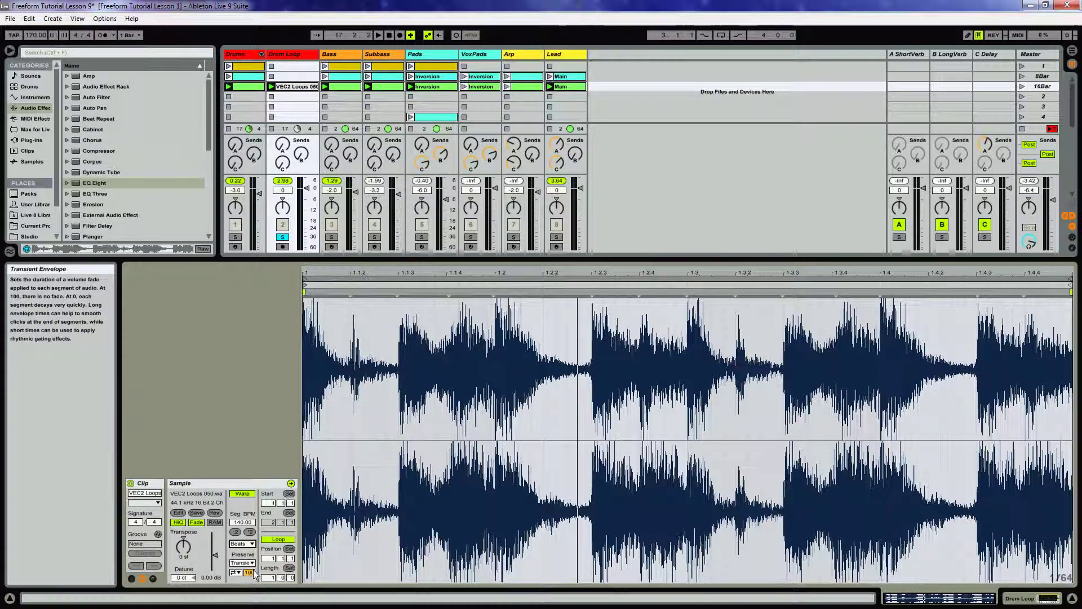
key(space)
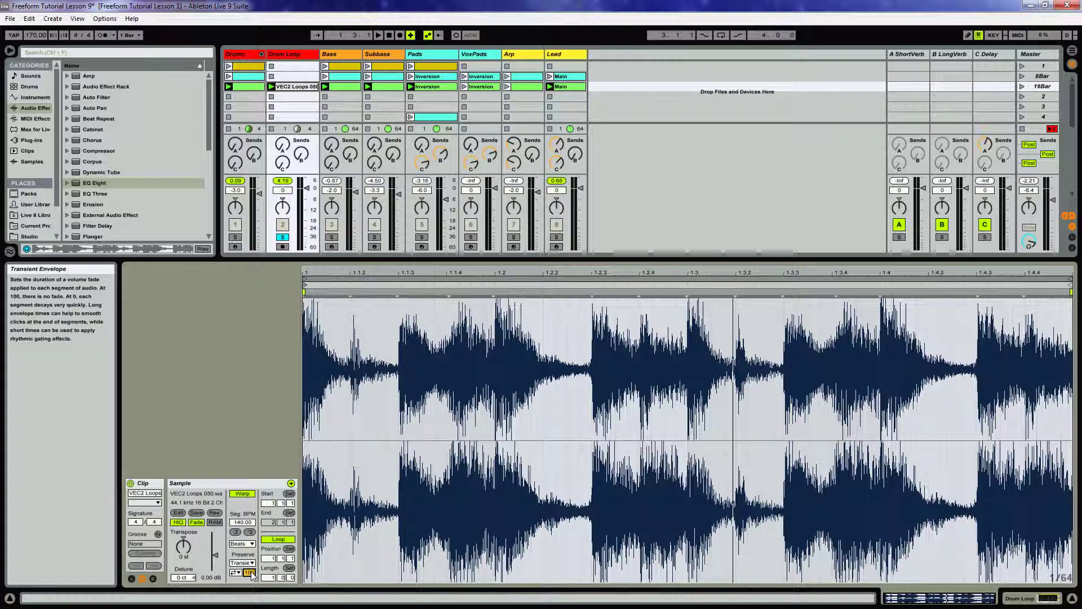
- Set transient looping to forward and the Transient Envelope to 25
drag(252, 575, 252, 608)
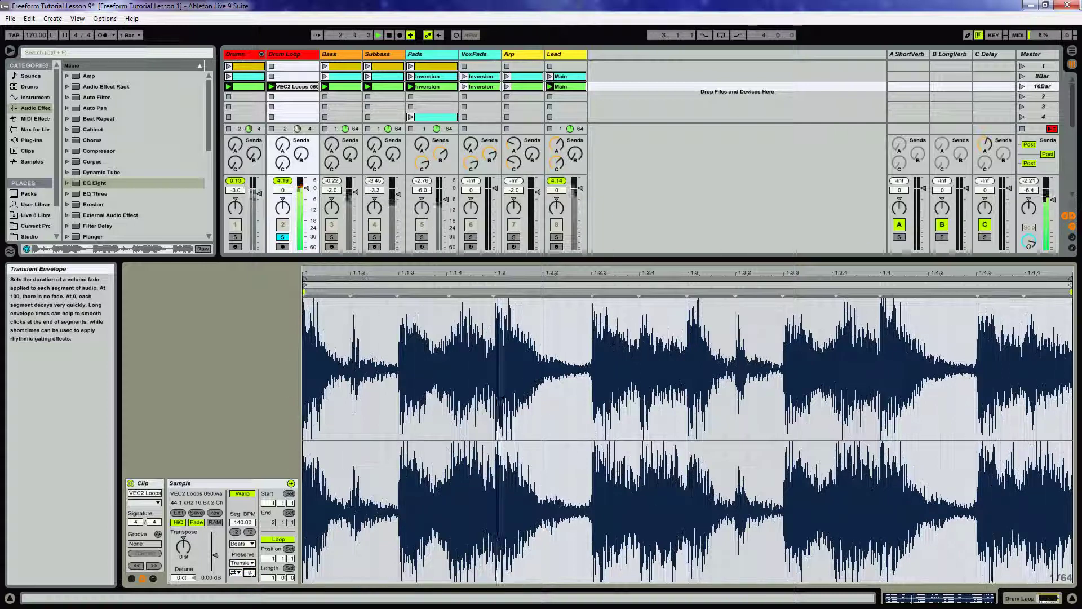
click(235, 572)
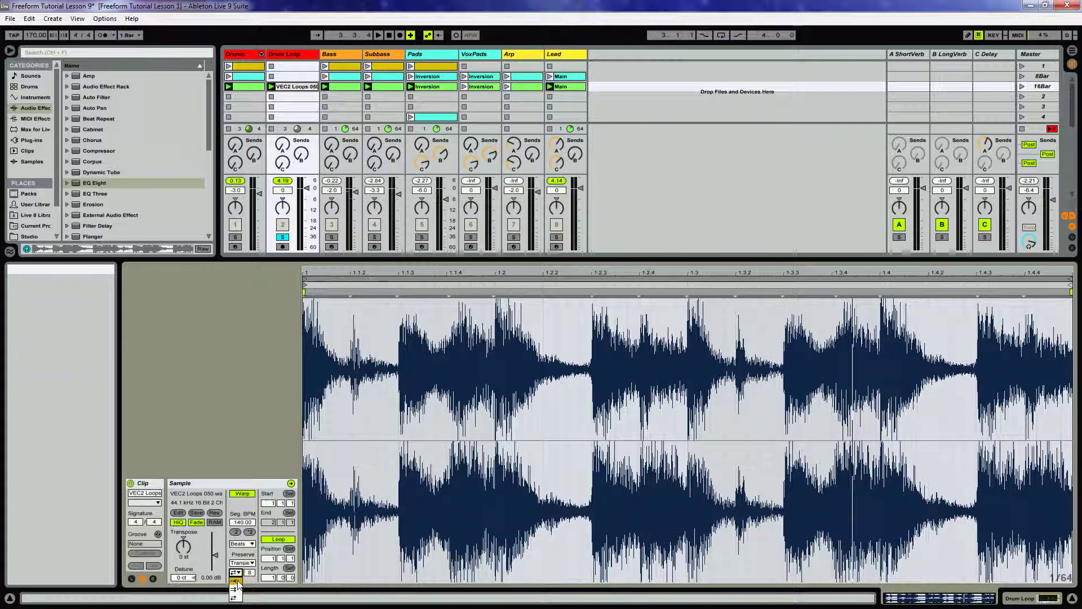
click(235, 581)
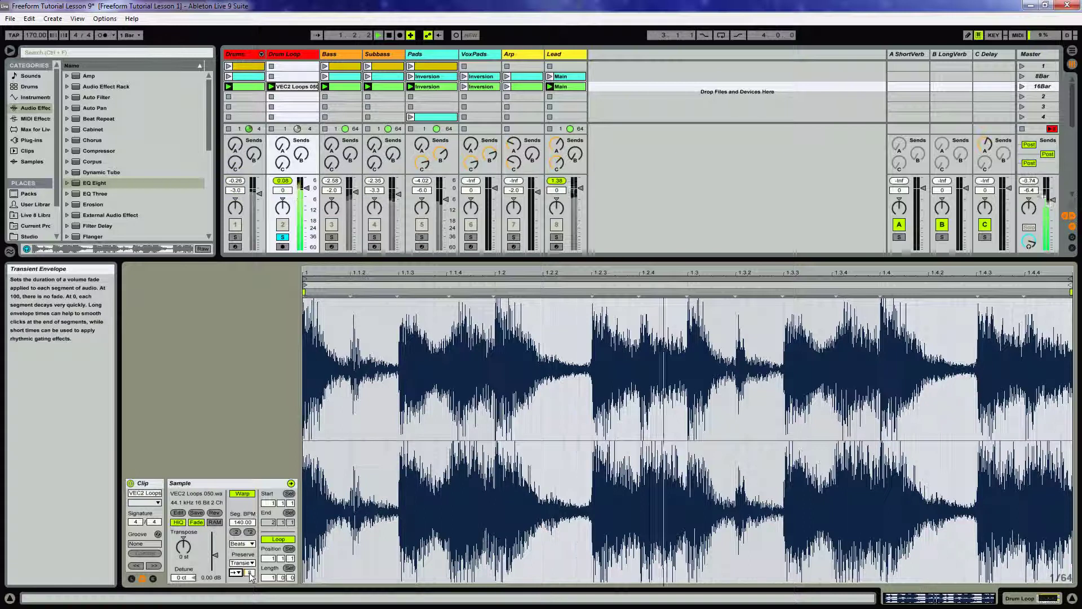
drag(249, 572, 249, 586)
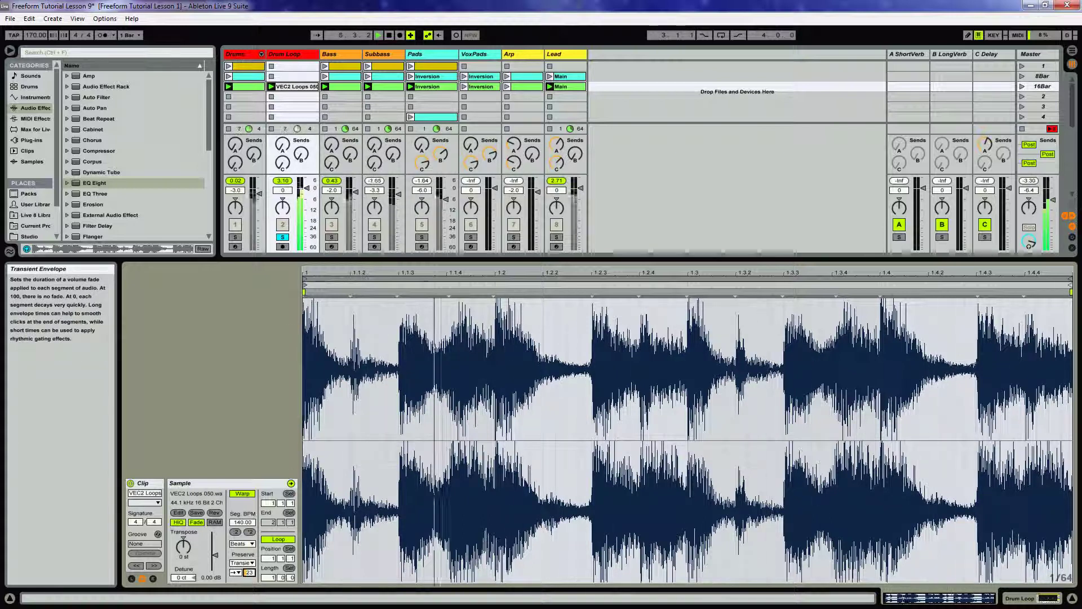
drag(249, 572, 248, 548)
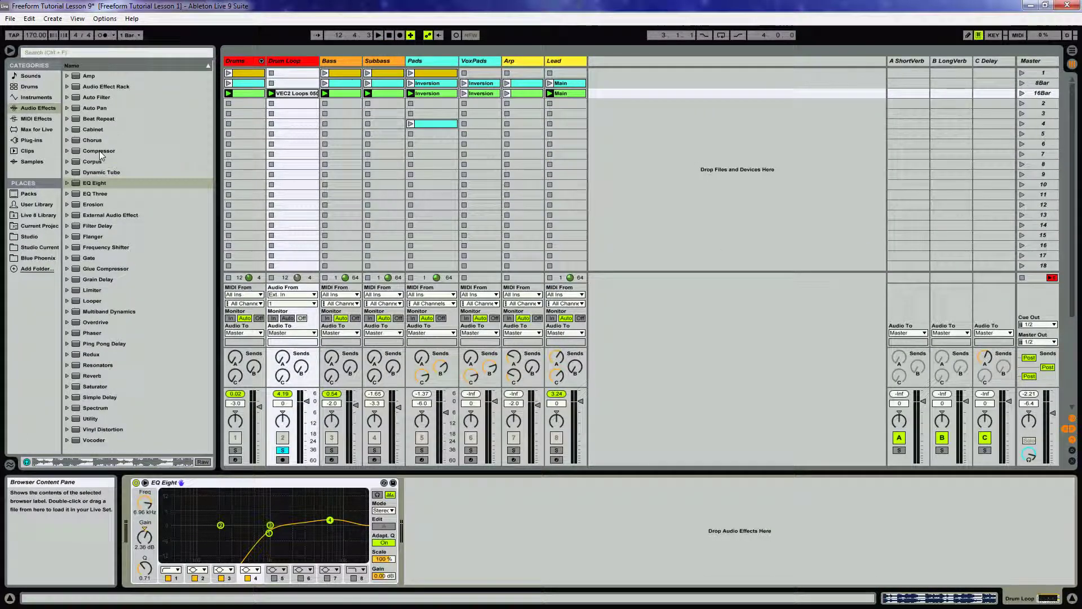
- Add a Compressor after EQ Eight, unsolo Drum Loop and show the Compressor's activity display
drag(99, 151, 429, 509)
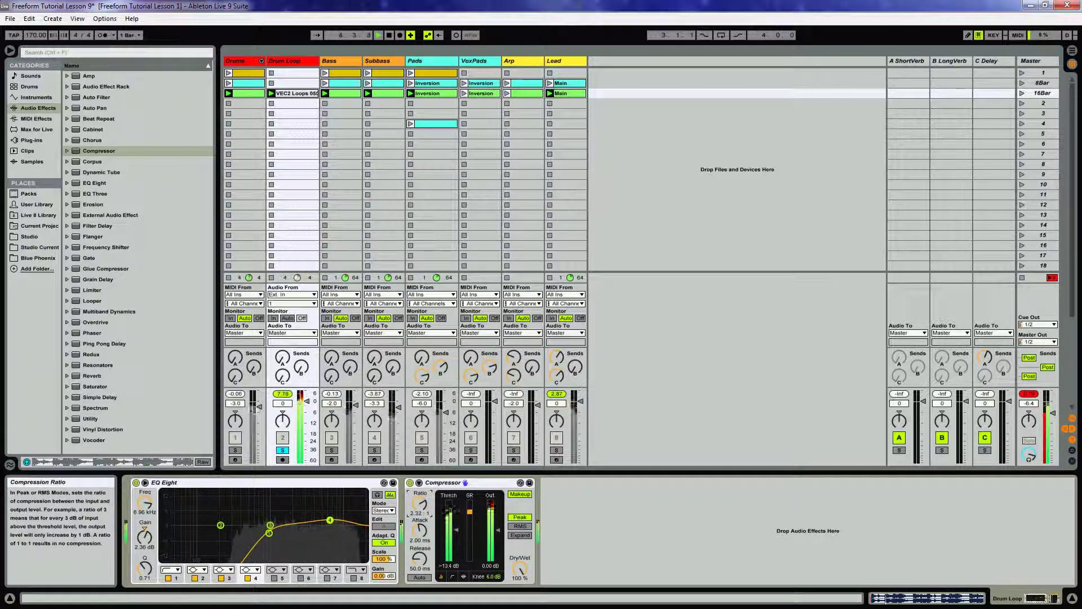
click(283, 450)
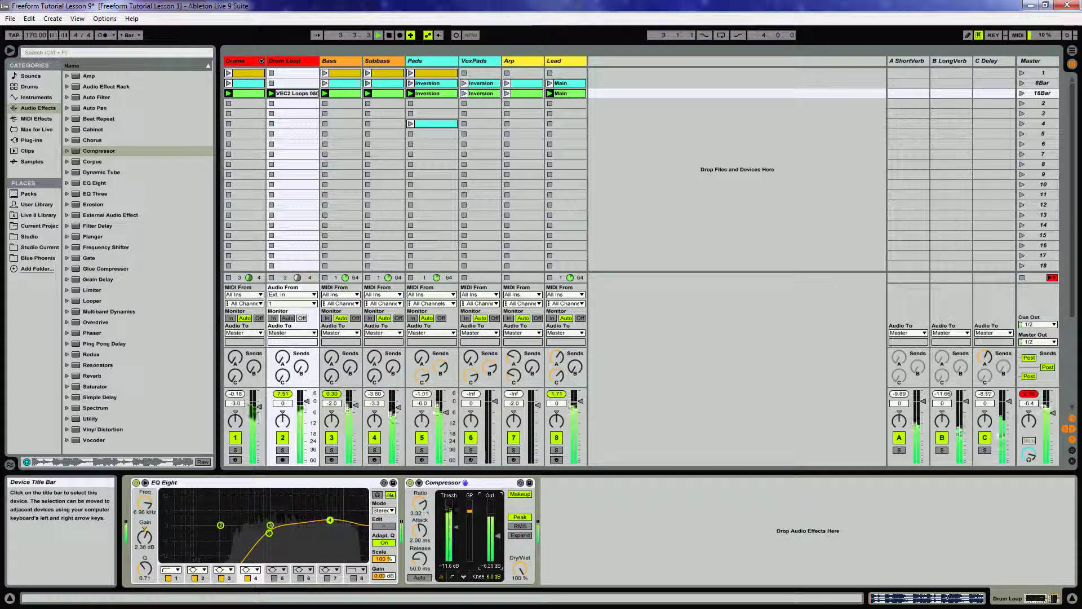
click(465, 575)
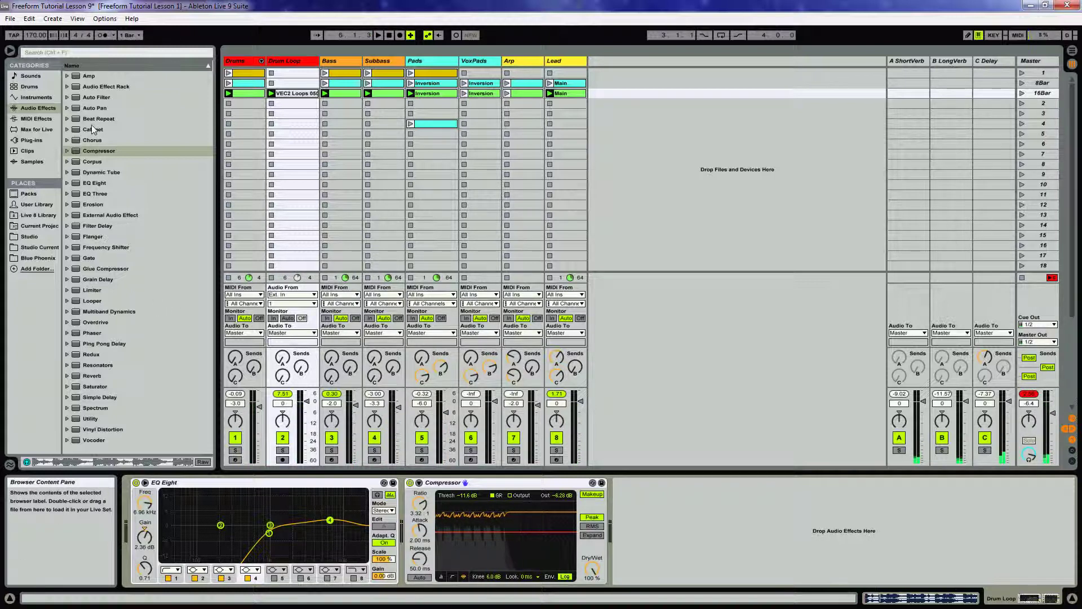
- Add Beat Repeat loaded with the Brain Dance preset, then solo Drum Loop and play it
drag(99, 118, 677, 527)
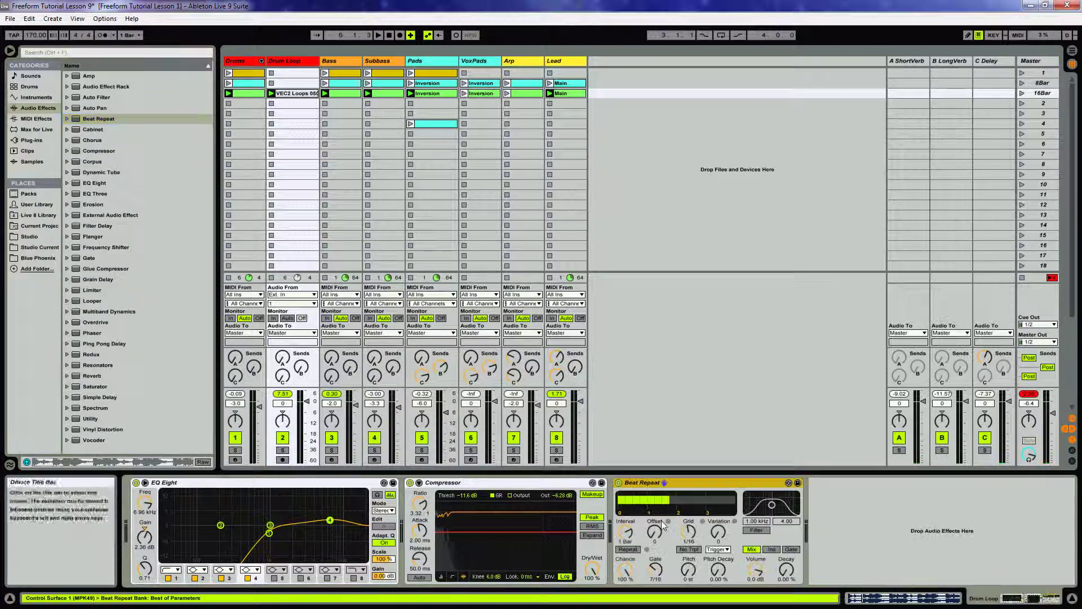
click(788, 482)
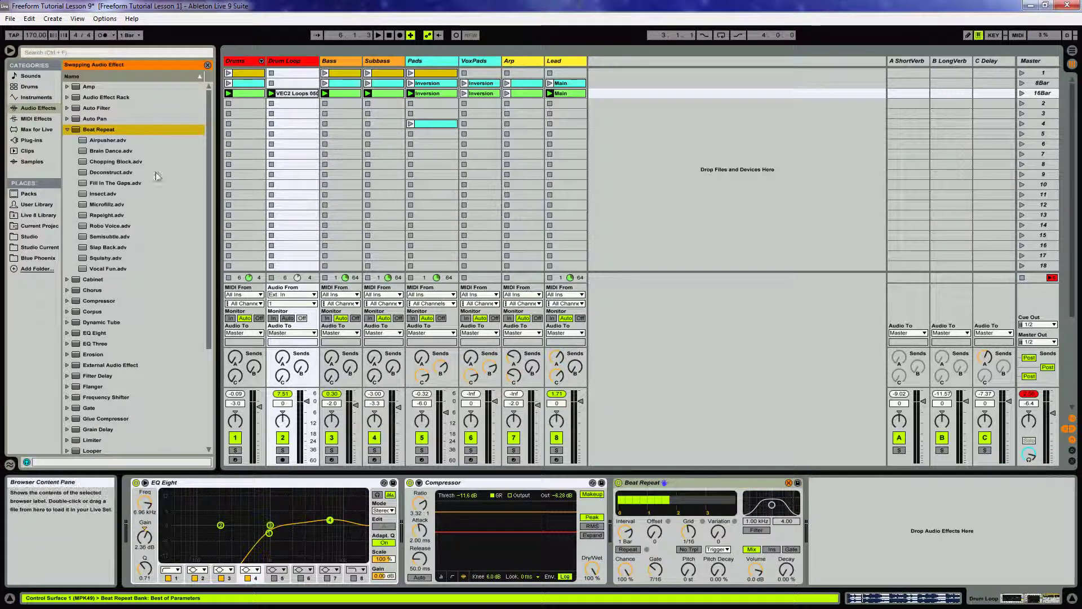
double_click(118, 151)
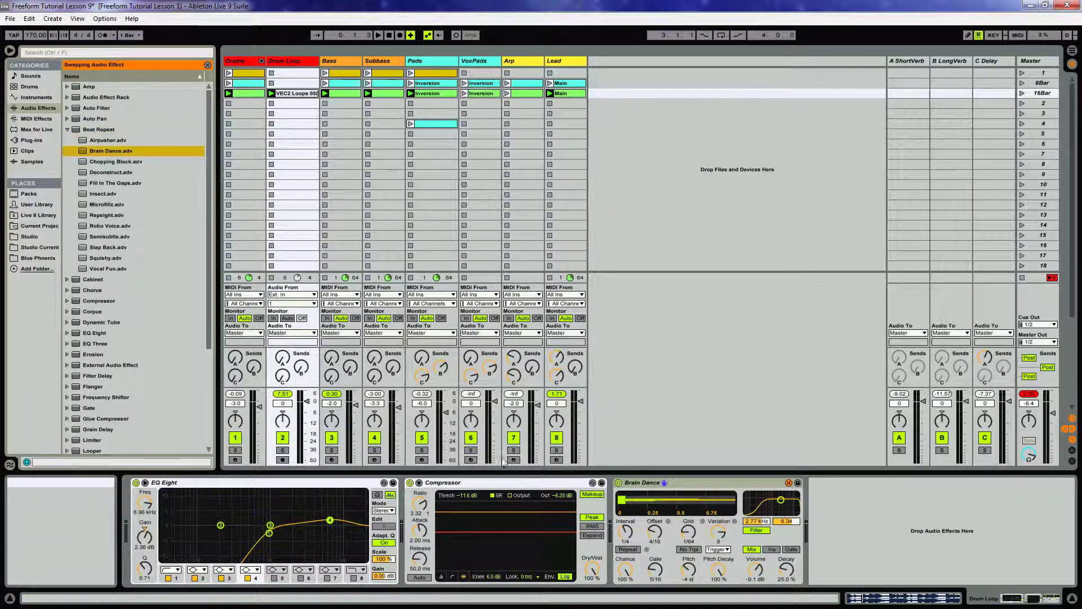
click(282, 451)
key(space)
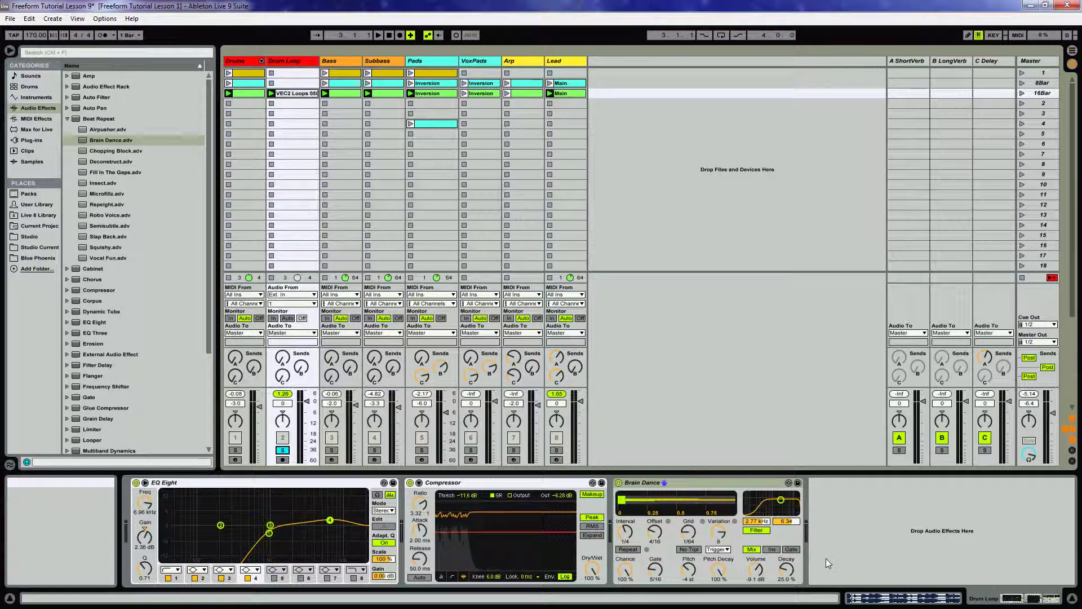
key(space)
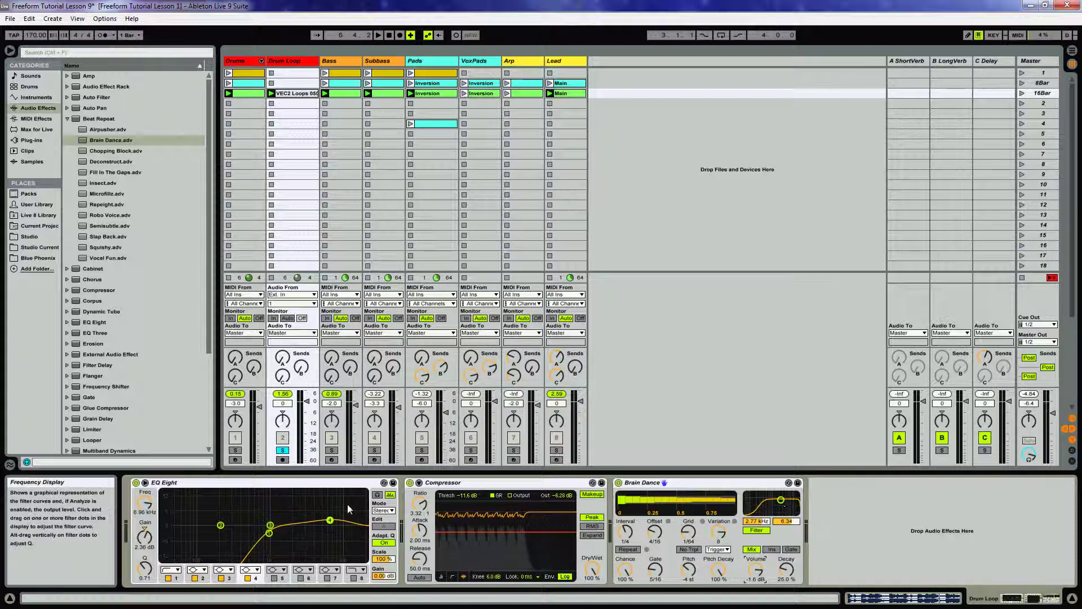
- Move EQ Eight to the end of the chain and open the clip's sample details
click(290, 484)
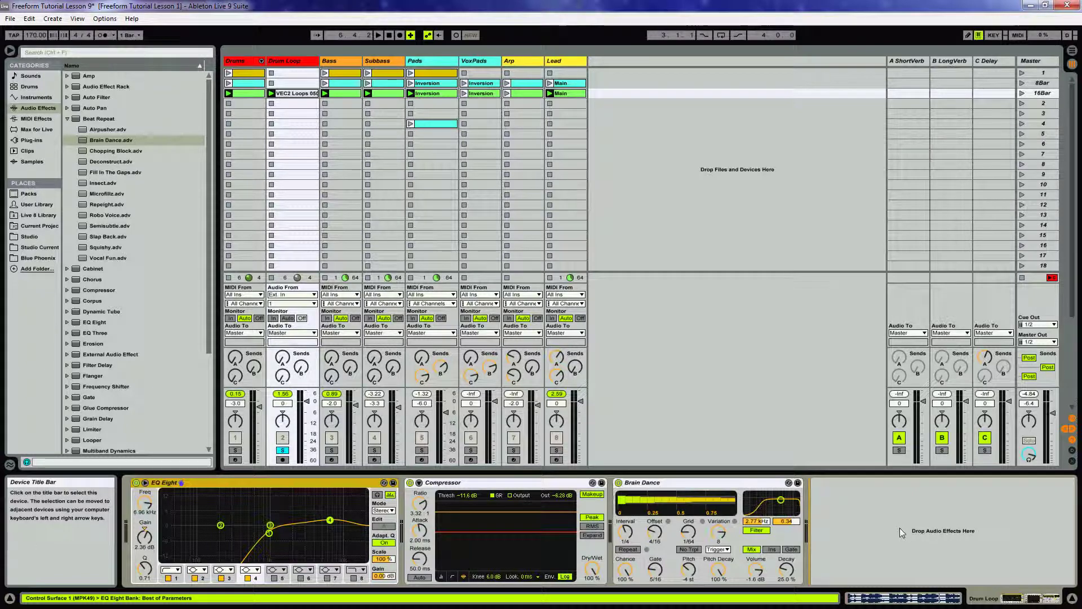
drag(900, 532, 901, 532)
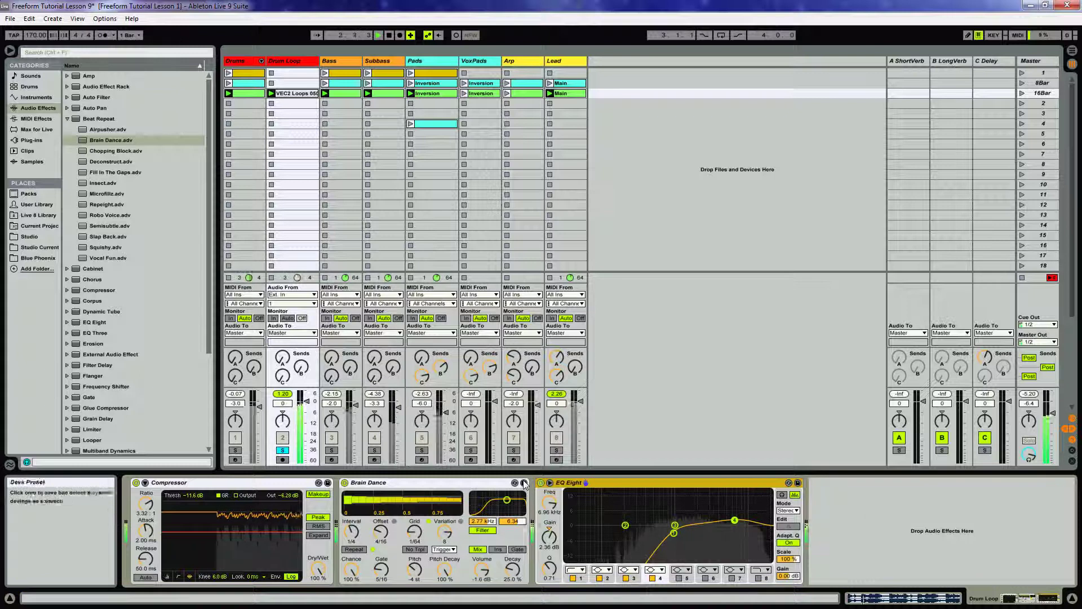
double_click(296, 99)
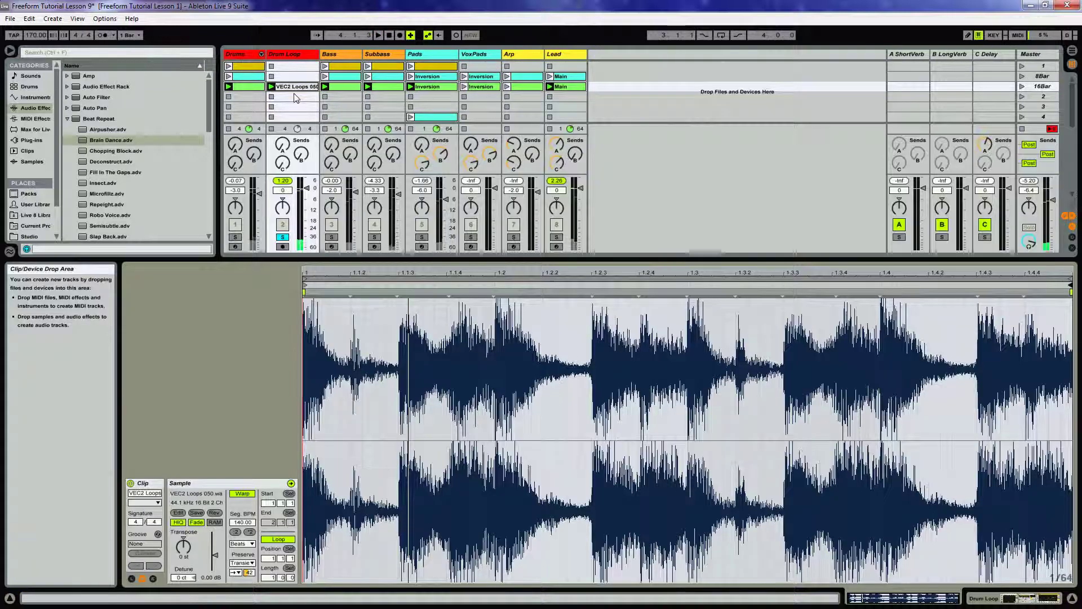
- Try the *2 and :2 tempo buttons, leave the clip at 140 BPM, then show the device chain
click(250, 532)
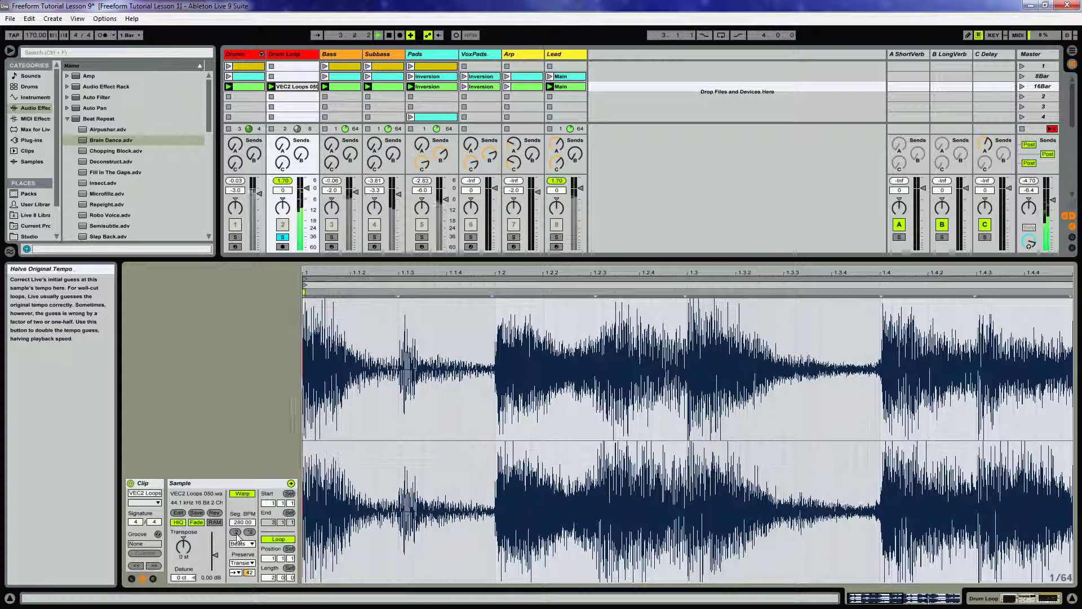
click(236, 532)
click(236, 533)
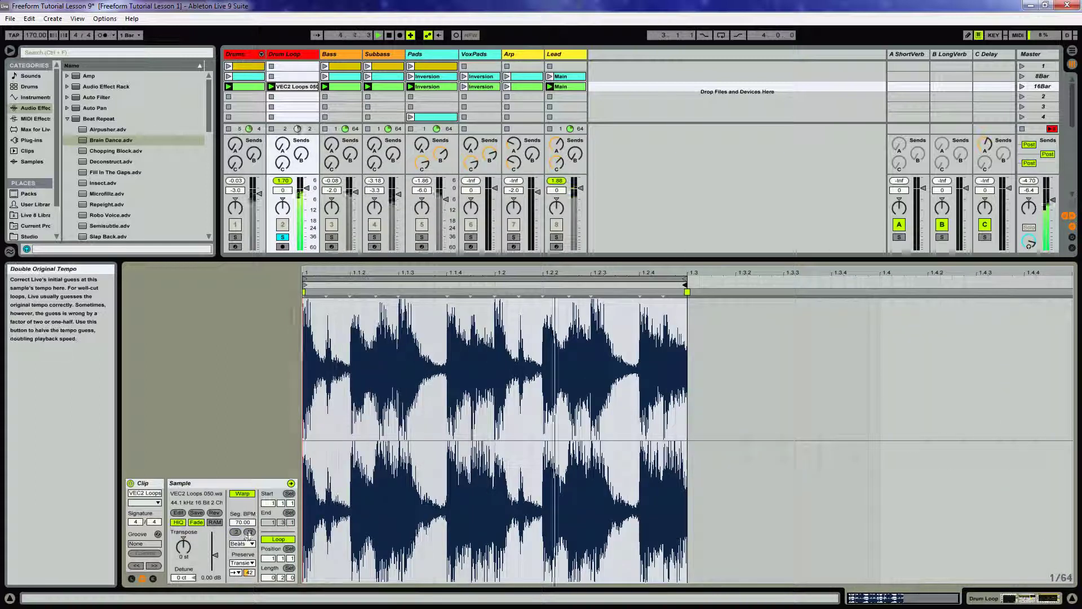
click(250, 533)
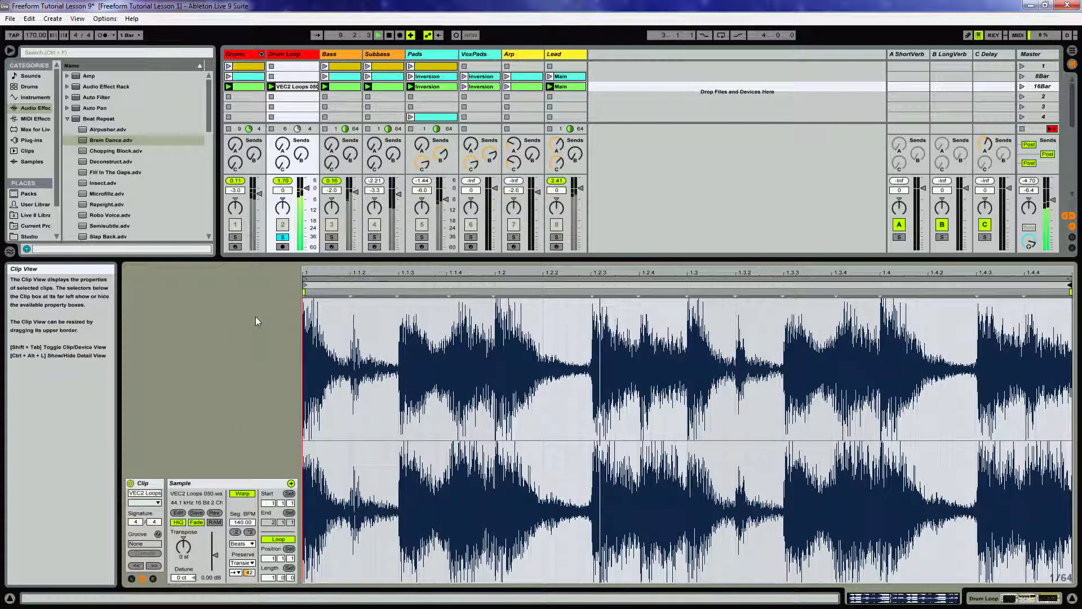
double_click(289, 57)
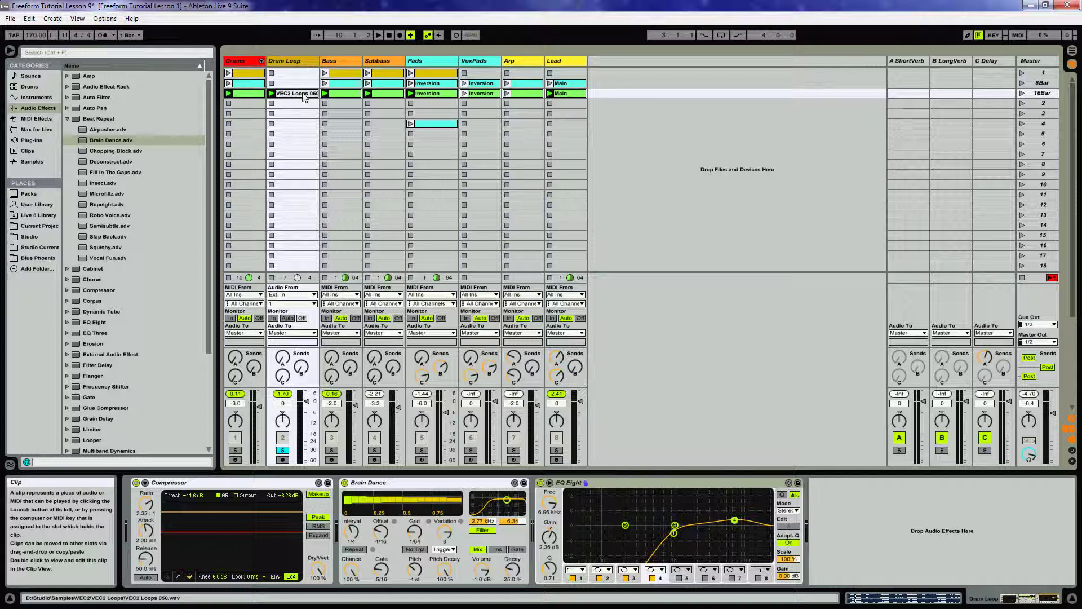
- Drag the VEC2 Loops 050 clip into the Arrangement onto the Drum Loop track
drag(303, 97, 415, 146)
key(Tab)
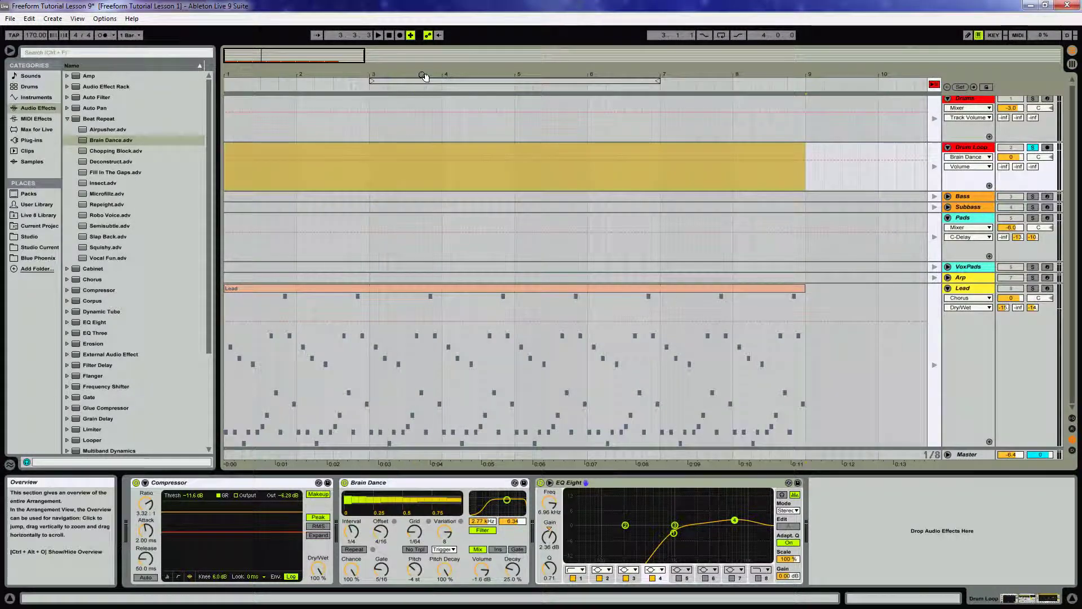
drag(448, 85, 448, 76)
click(311, 286)
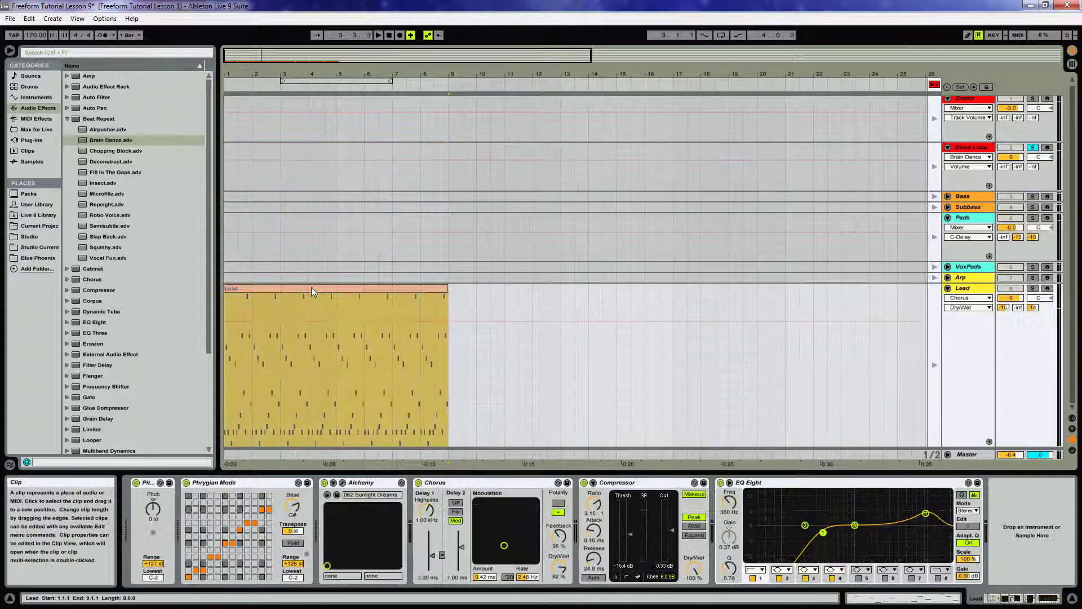
key(Tab)
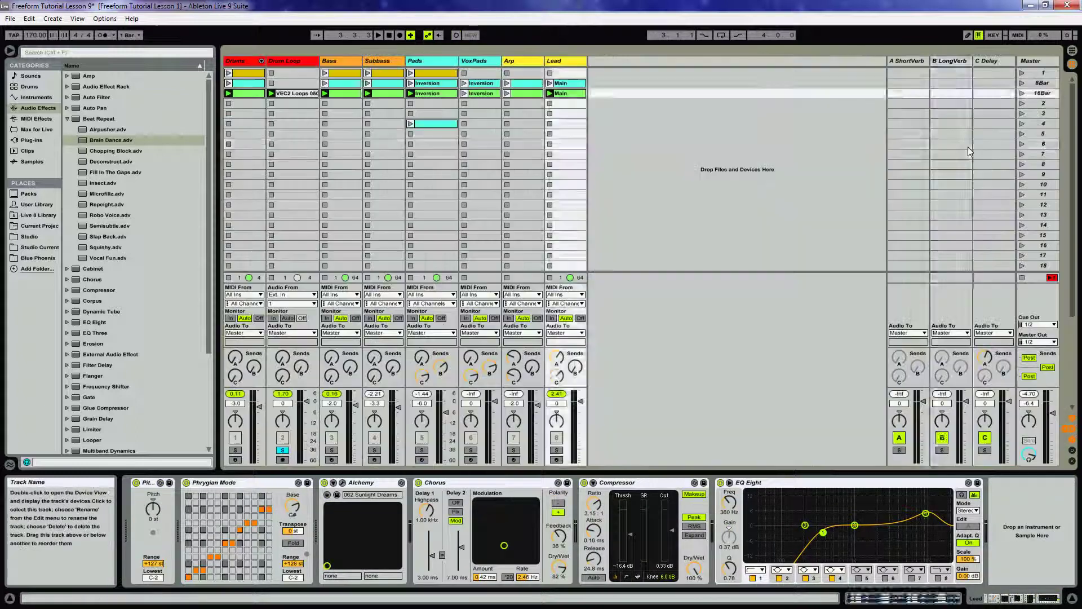
- Carry the clip into the Arrangement again, play from bar 1, stop, and select Drum Loop
click(968, 146)
drag(293, 93, 238, 151)
key(Tab)
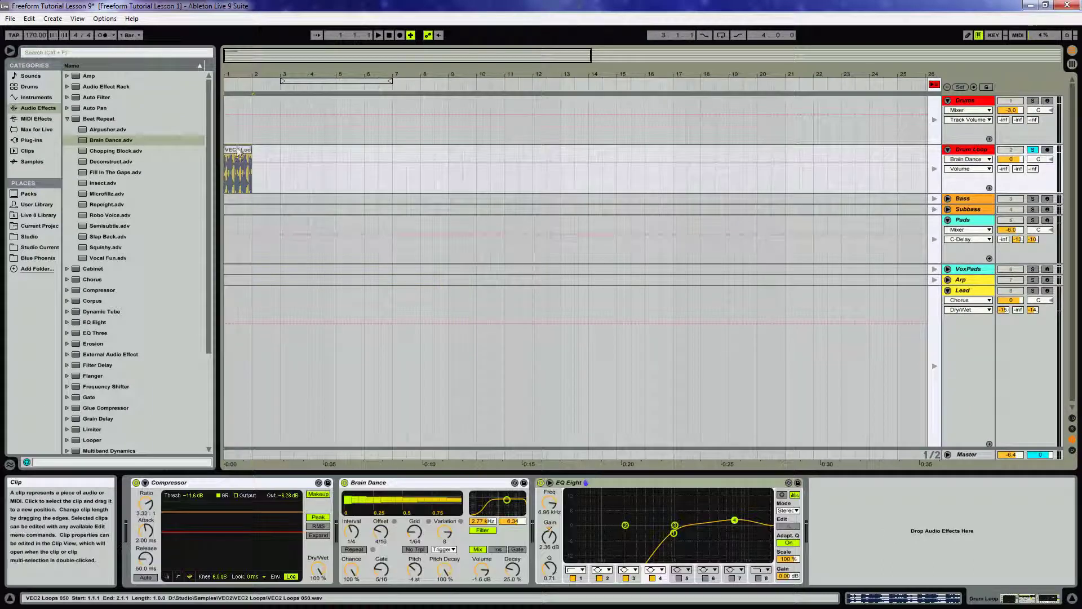
key(space)
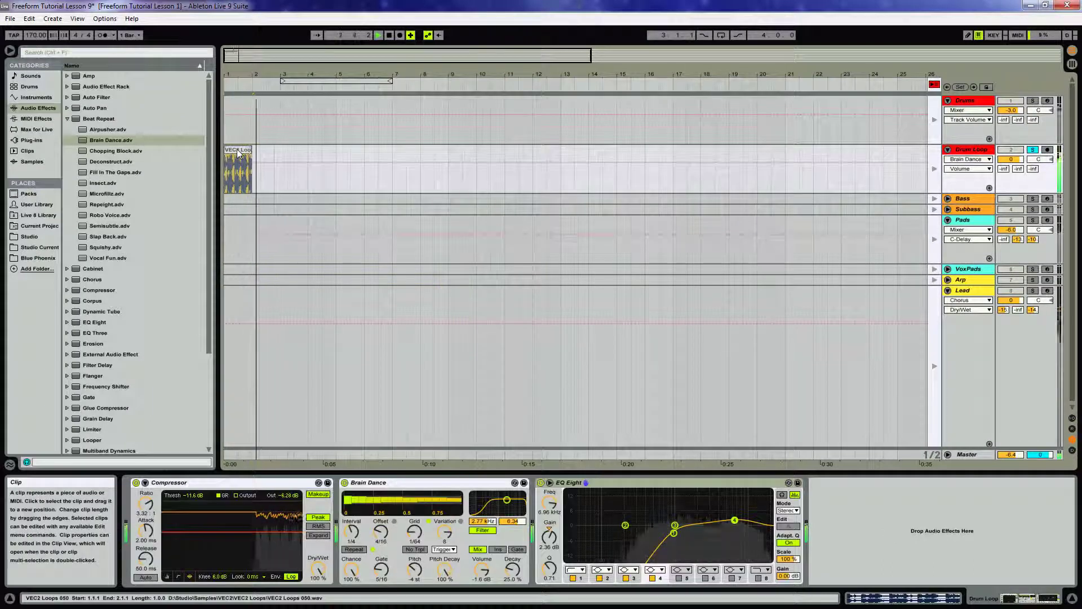
key(space)
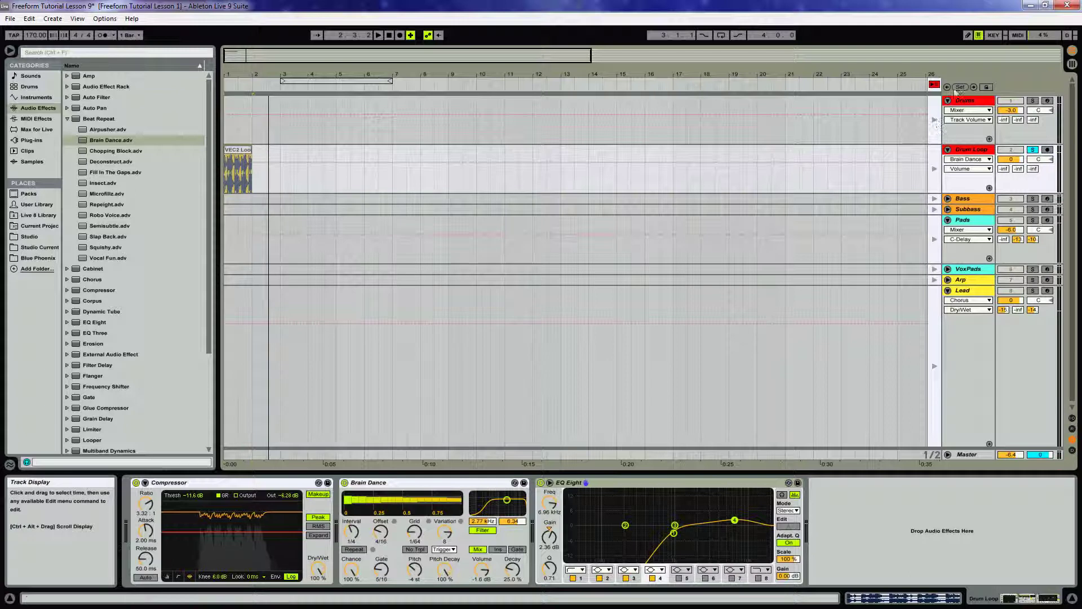
click(969, 151)
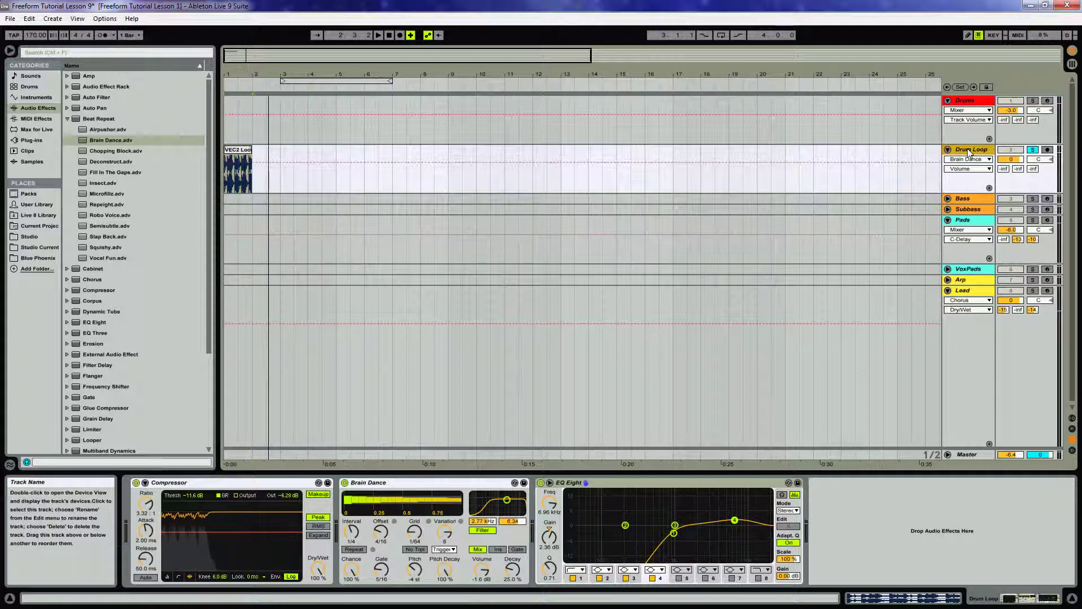
- Freeze Drum Loop, insert a new audio track and copy the frozen clip onto 3 Audio
right_click(969, 151)
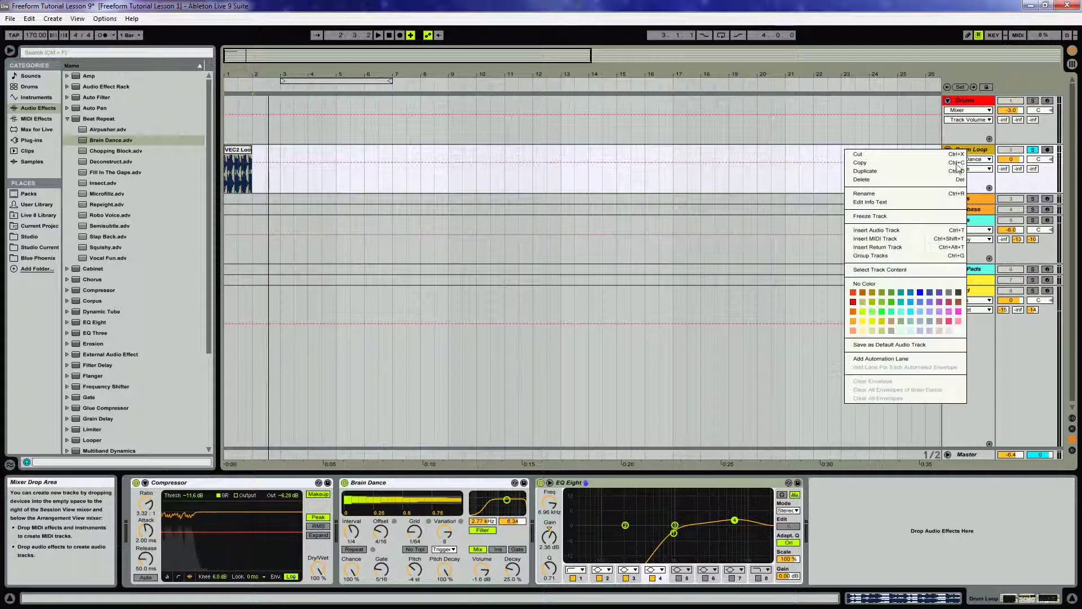
click(885, 215)
right_click(962, 151)
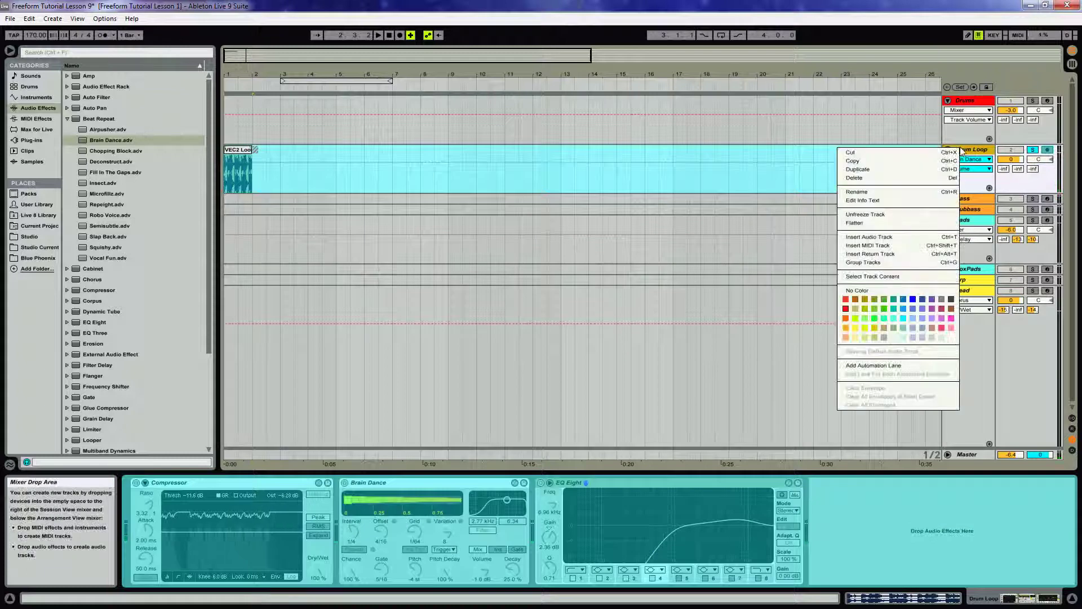
click(885, 237)
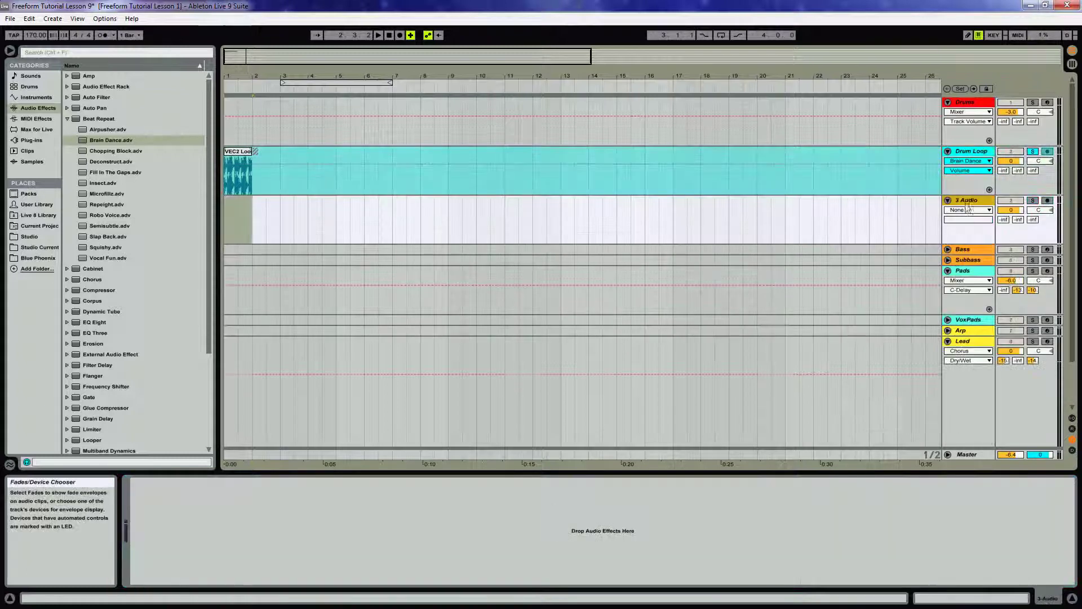
drag(238, 172, 242, 213)
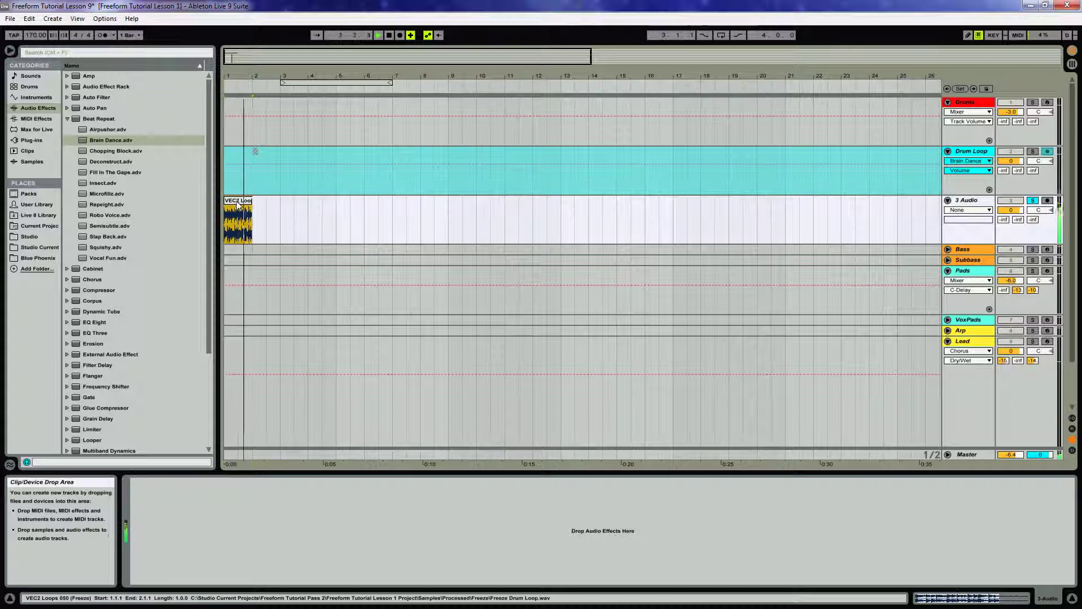
- Unfreeze Drum Loop, bypass Brain Dance, Compressor and EQ Eight, move the resampled clip back, and solo-play it
click(968, 151)
right_click(969, 150)
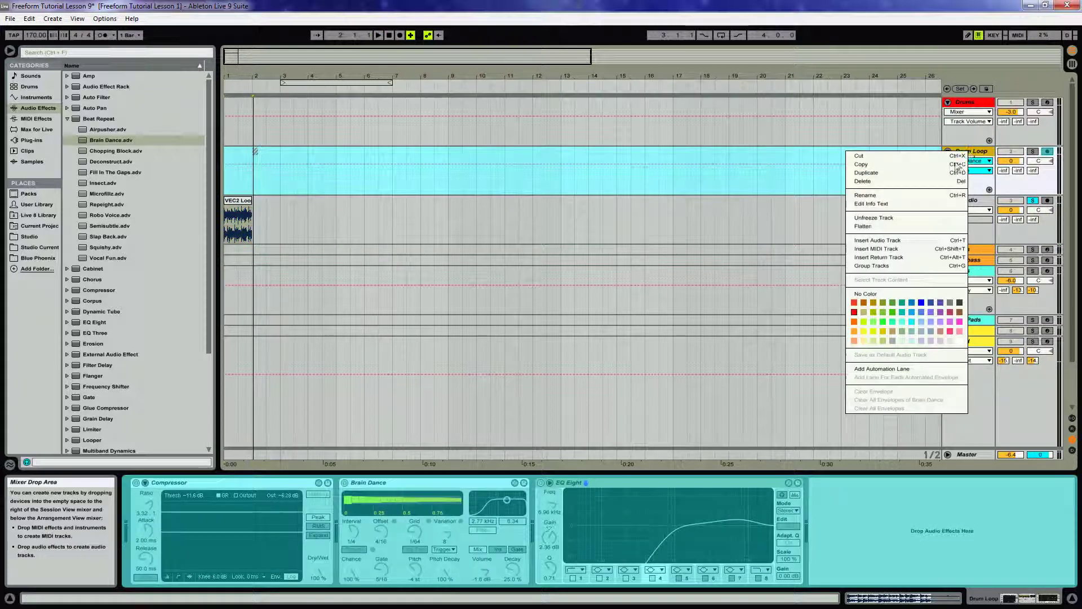
click(885, 217)
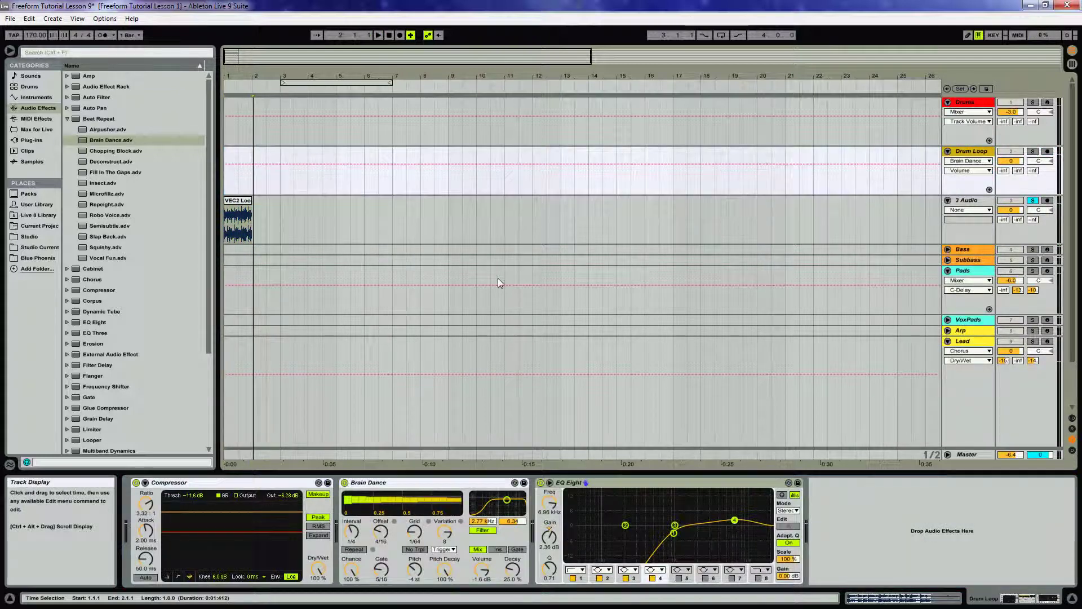
click(344, 483)
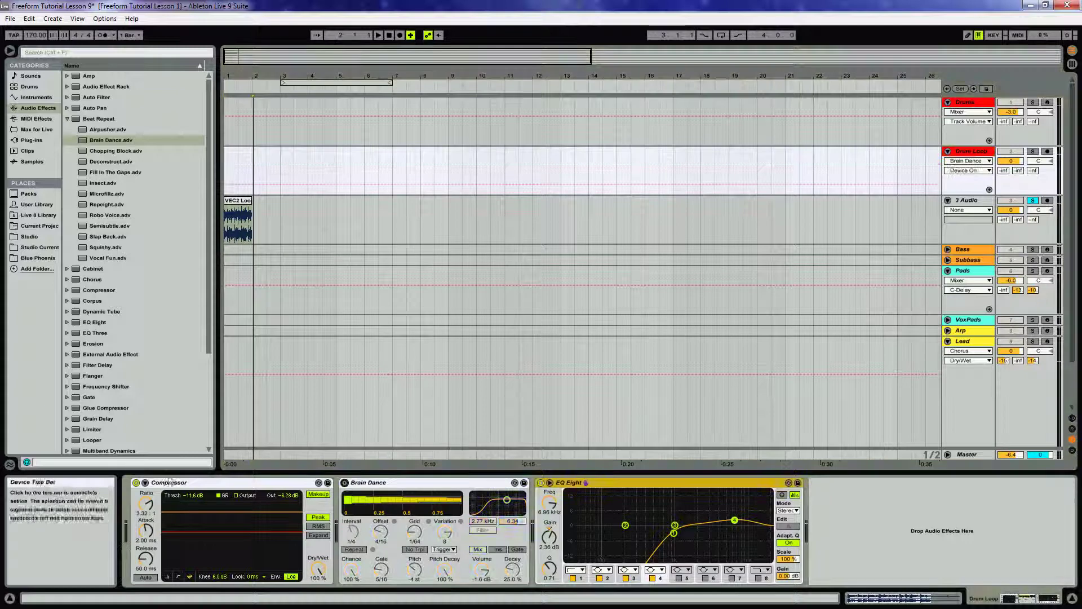
click(136, 483)
click(540, 483)
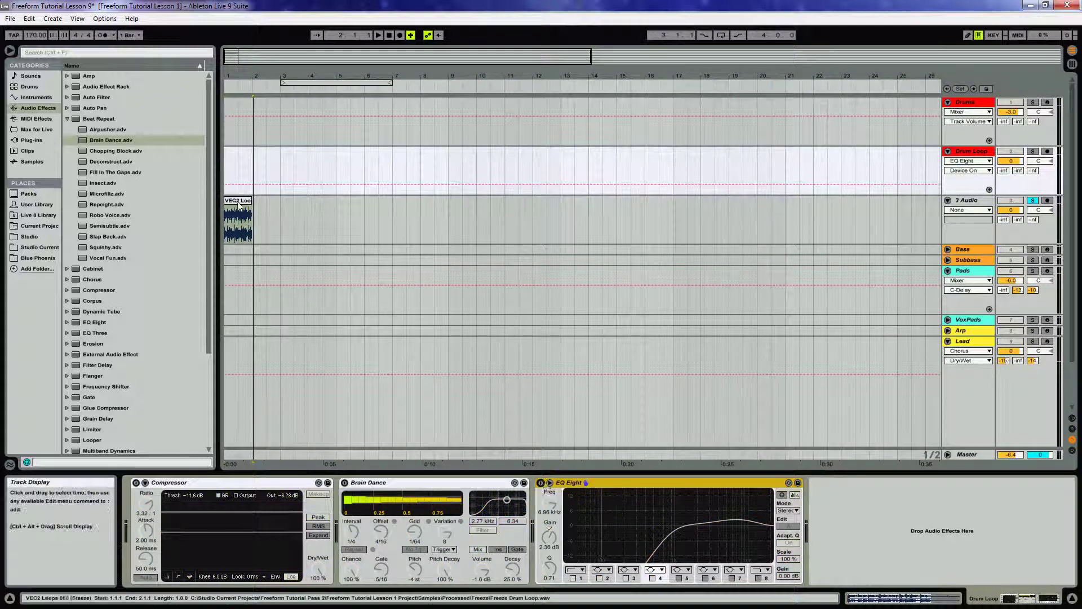
drag(240, 207, 241, 158)
key(space)
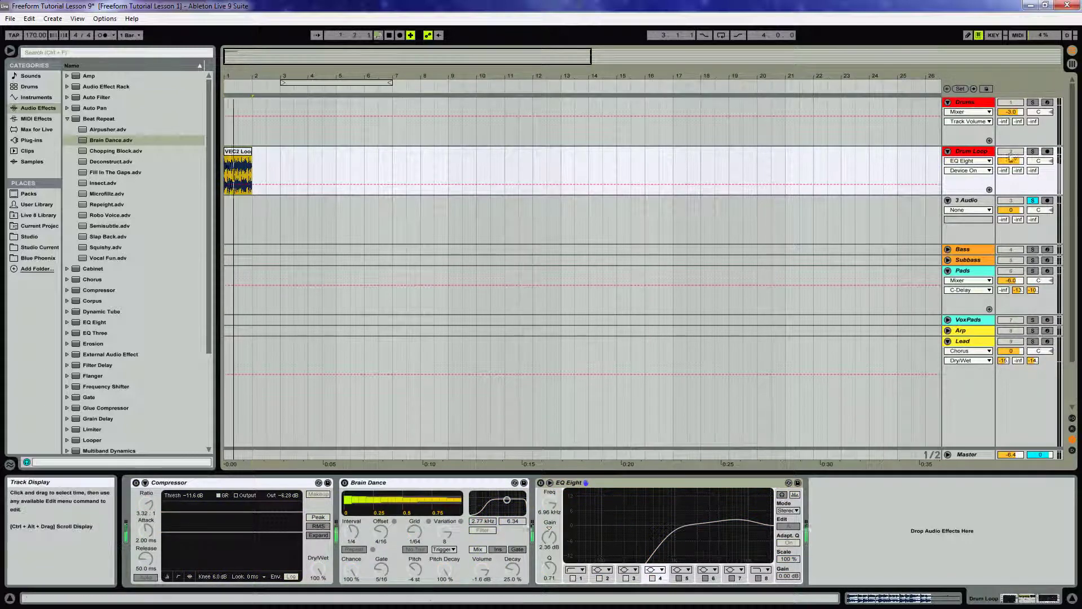
click(1033, 153)
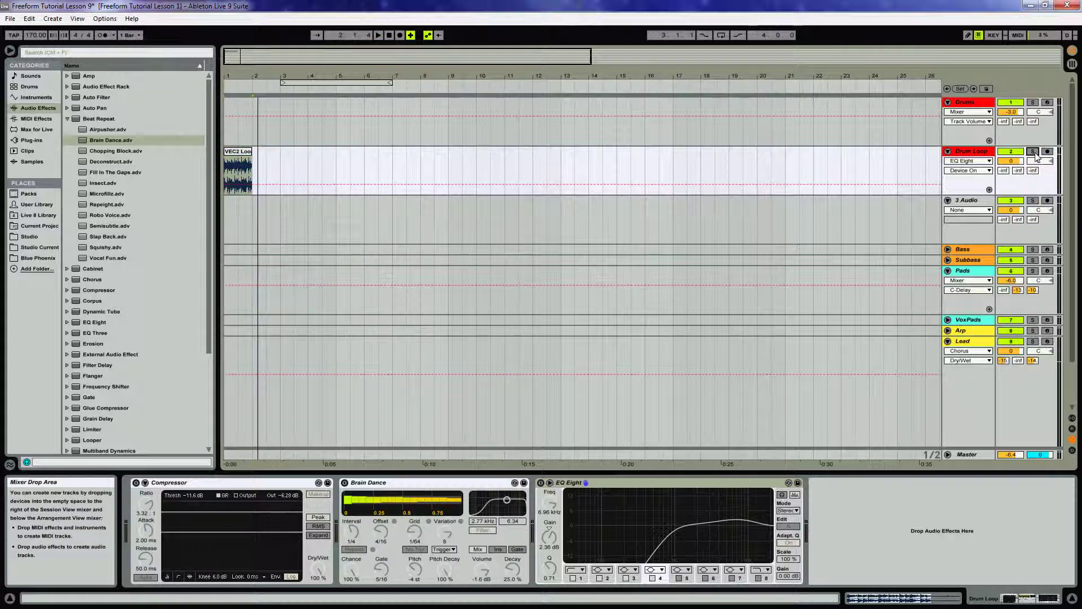
- In Session view, copy the resampled clip into the Drum Loop track at scene row 3
key(Tab)
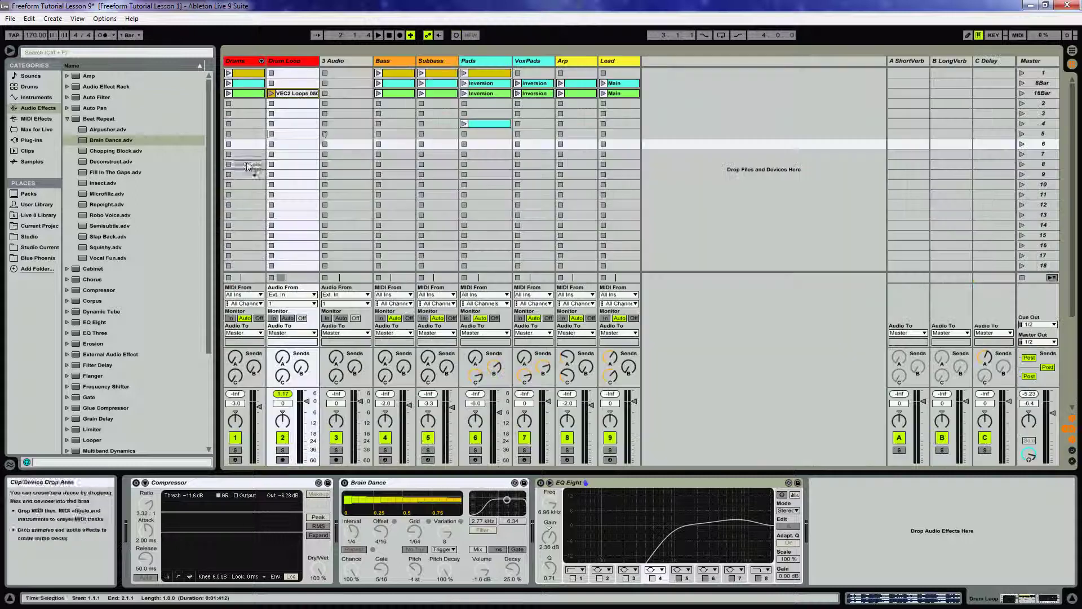
mouse_move(293, 93)
mouse_down()
mouse_move(316, 124)
mouse_move(309, 103)
mouse_move(293, 108)
mouse_up()
click(301, 94)
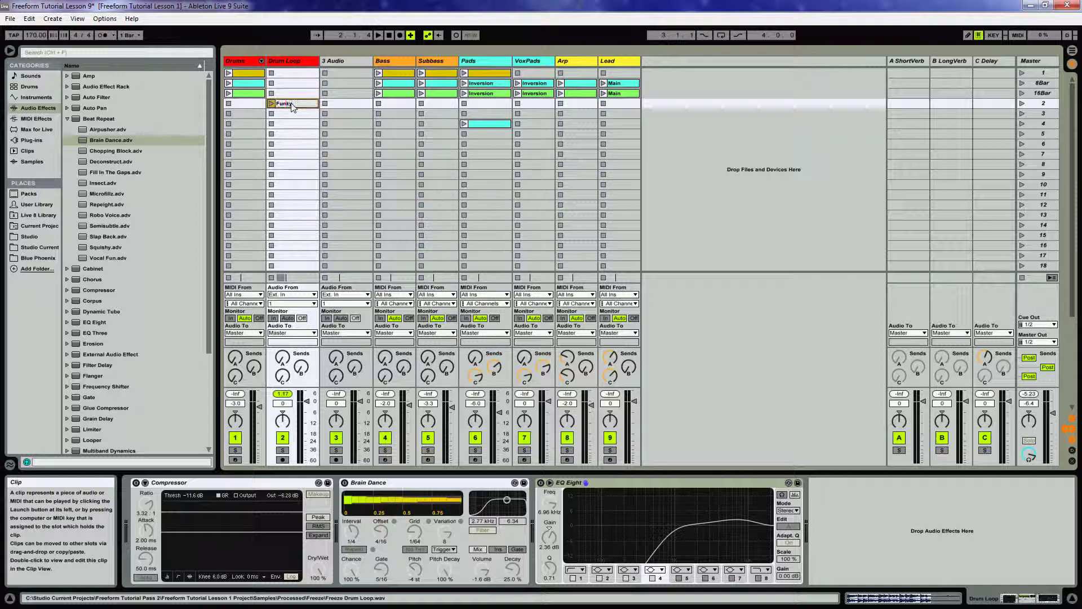
drag(292, 107, 290, 99)
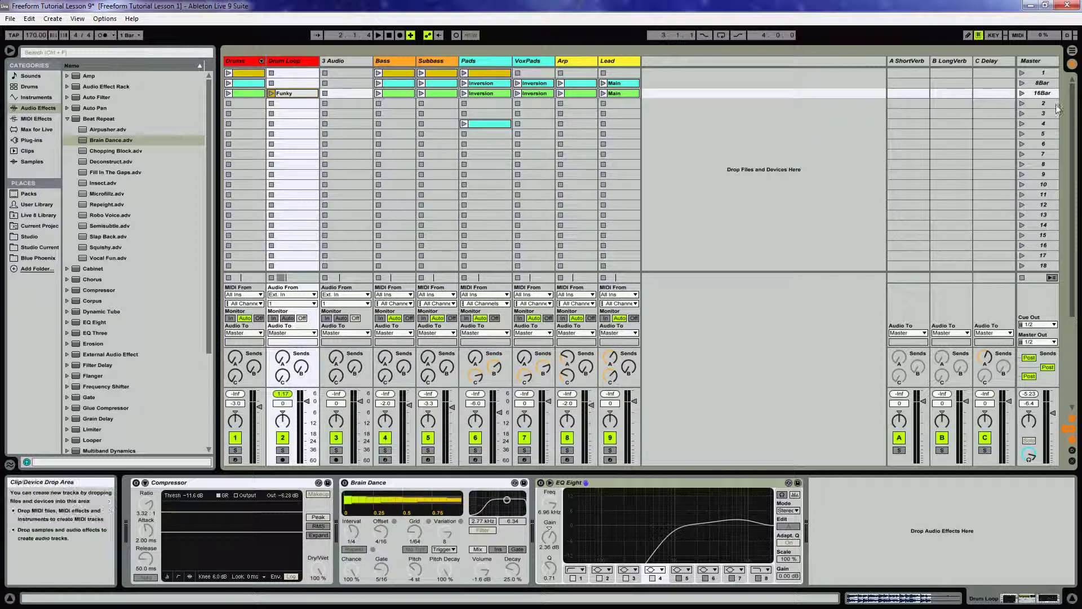
- Launch the 16Bar scene and the Funky clip, and show its waveform
click(1022, 94)
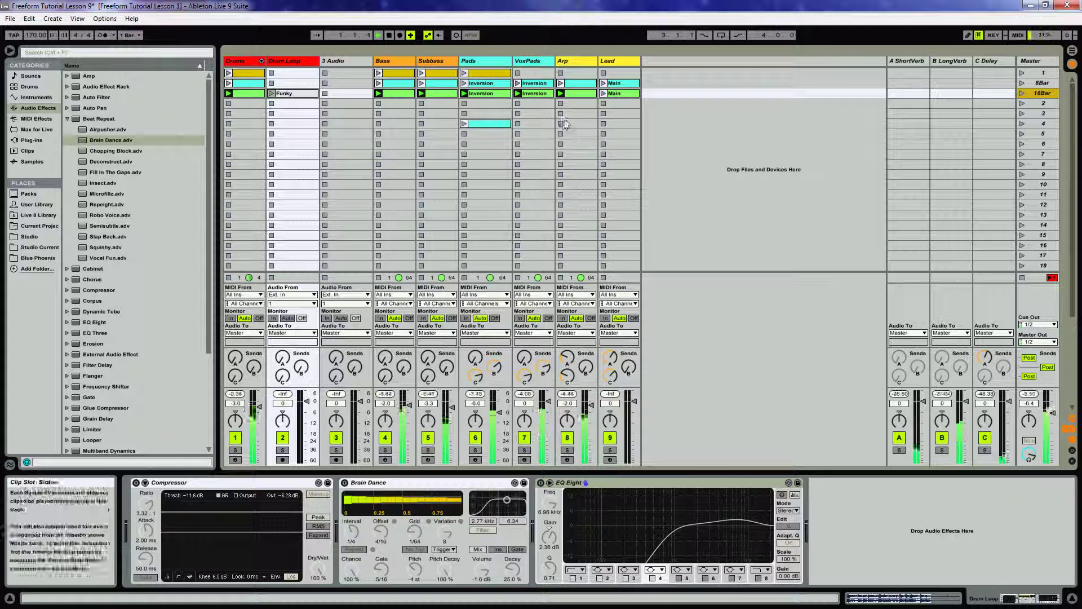
click(271, 93)
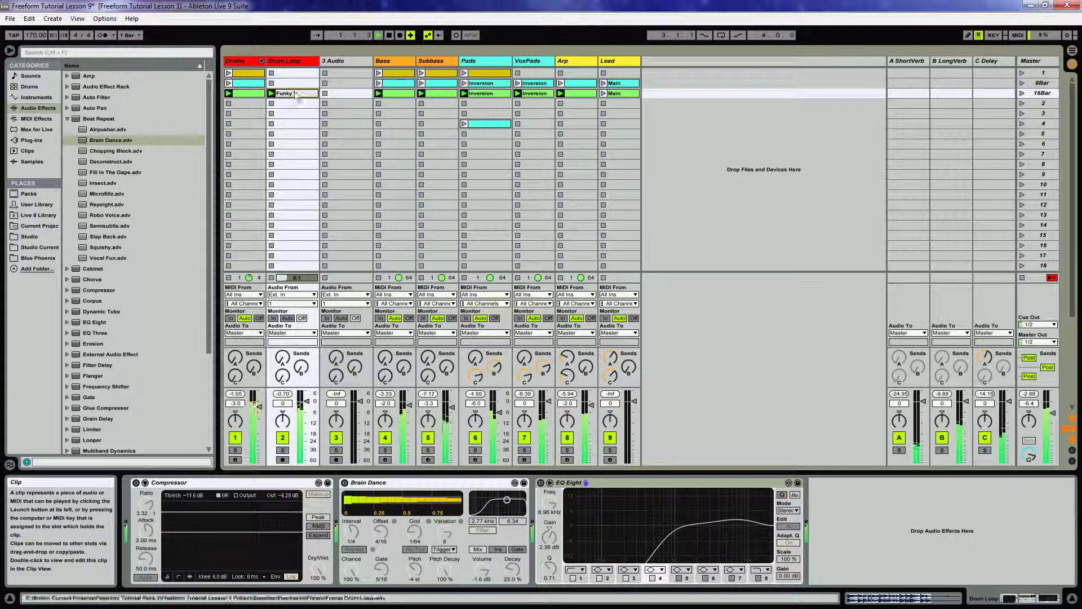
click(299, 94)
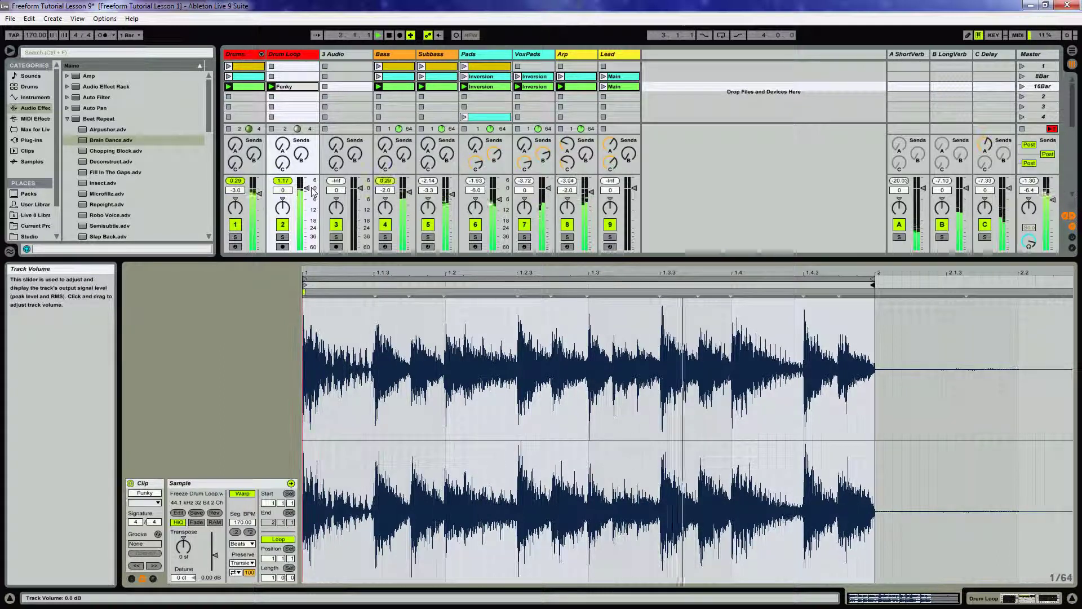
- Show the Funky clip's Clip Volume envelope over its waveform and start playback
click(282, 238)
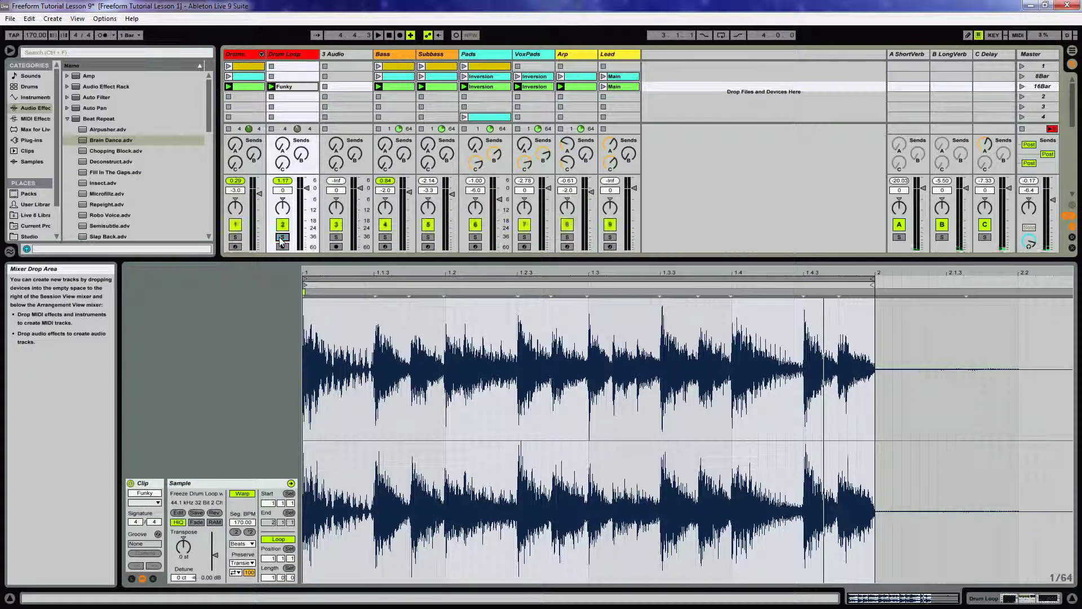
click(282, 238)
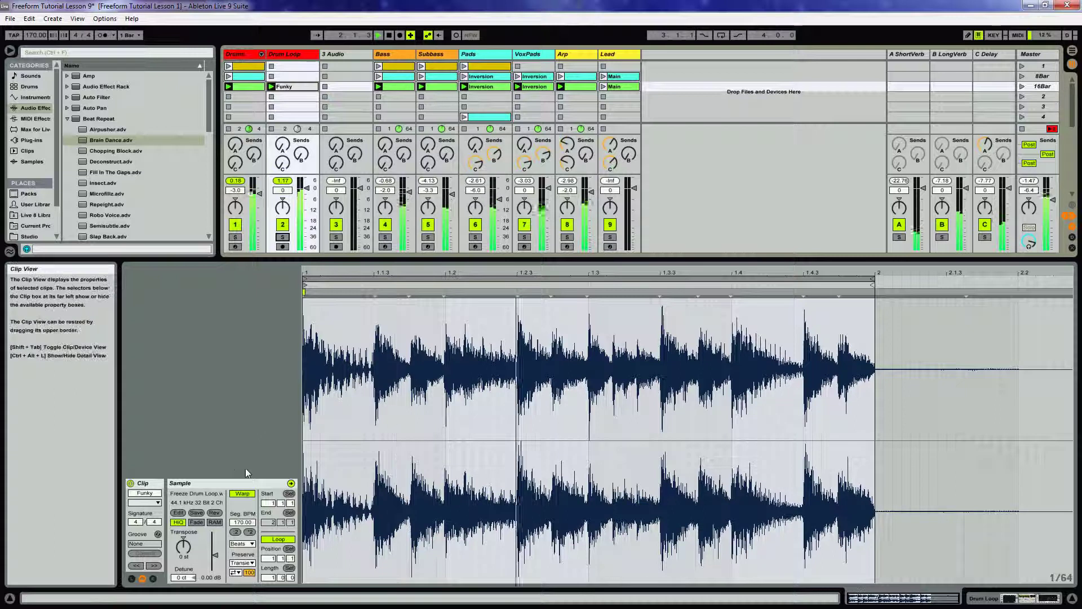
click(153, 580)
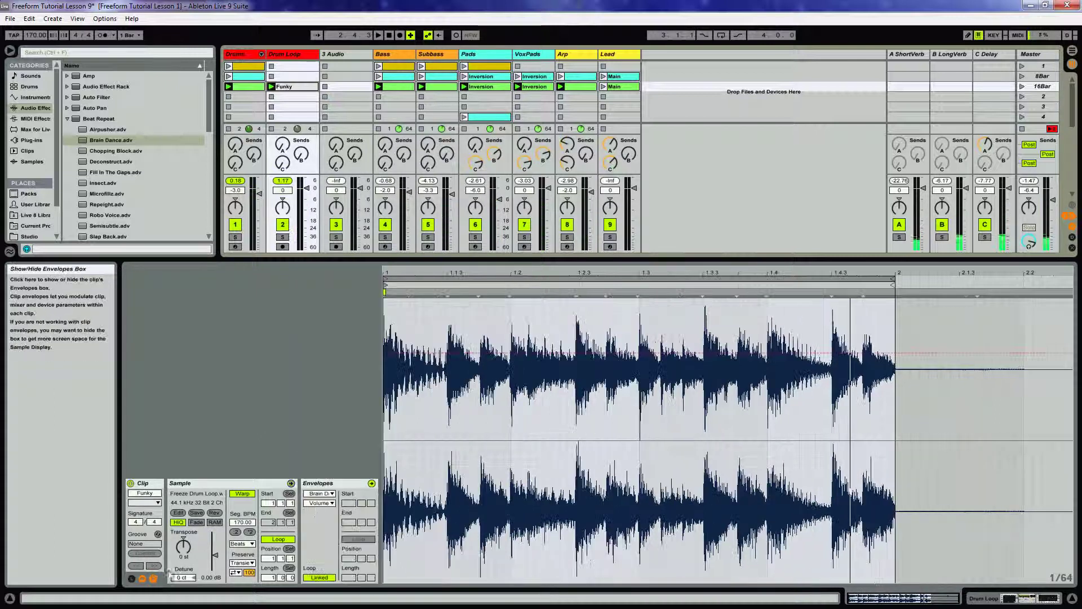
click(320, 494)
click(315, 502)
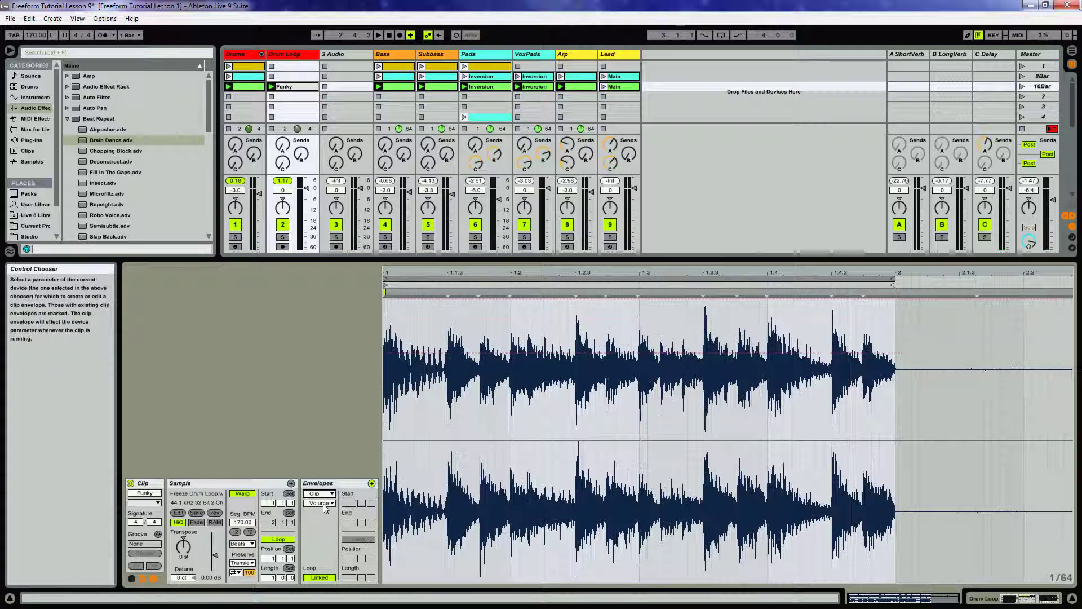
key(space)
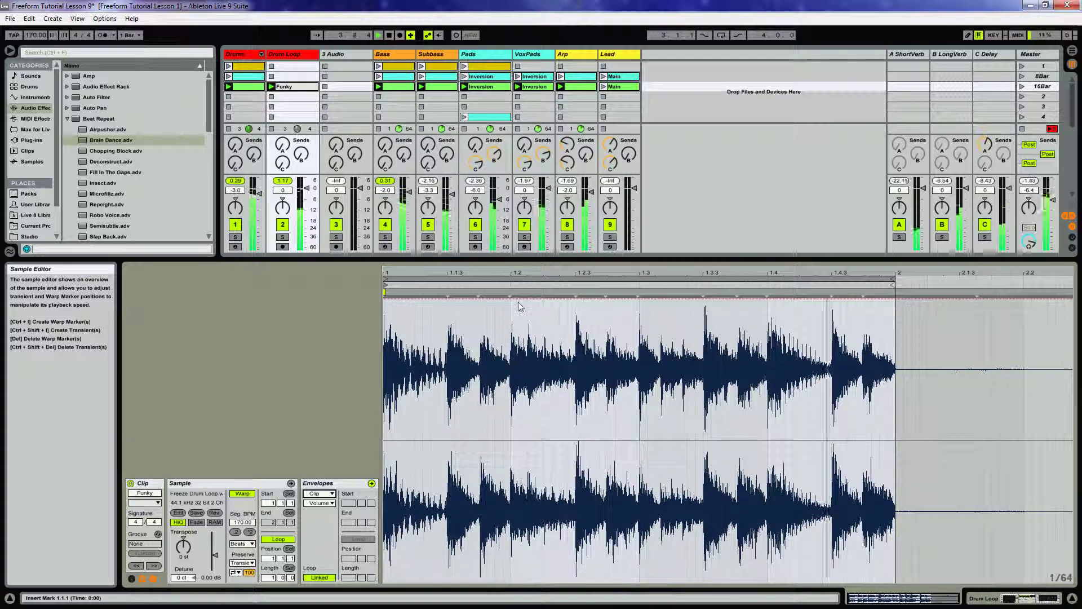
- Select and audition the envelope stretch from 1.2.3 to 1.3
drag(513, 314, 636, 309)
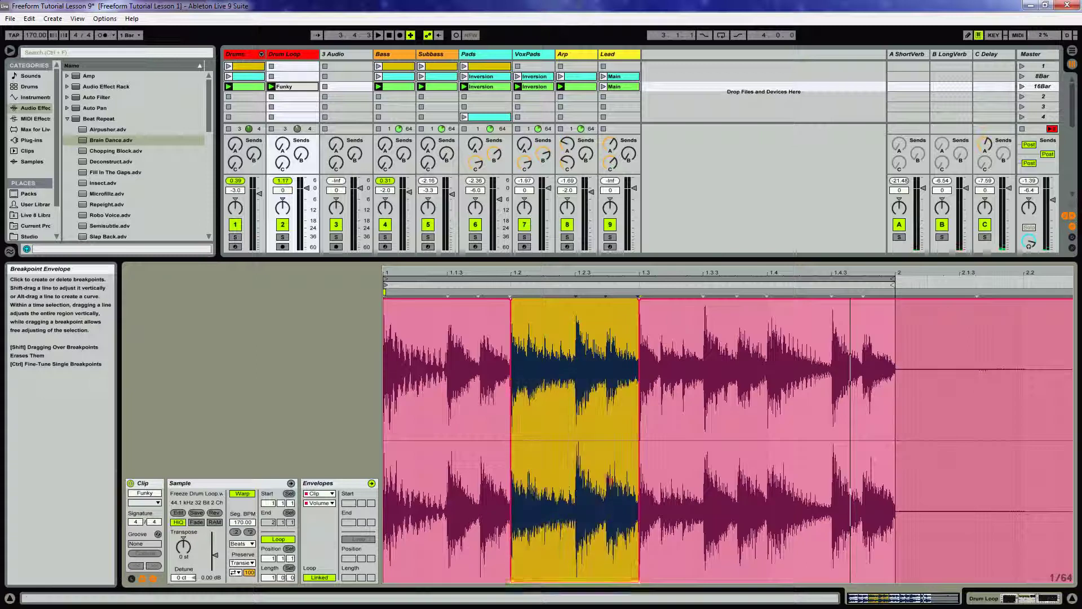
click(592, 382)
key(space)
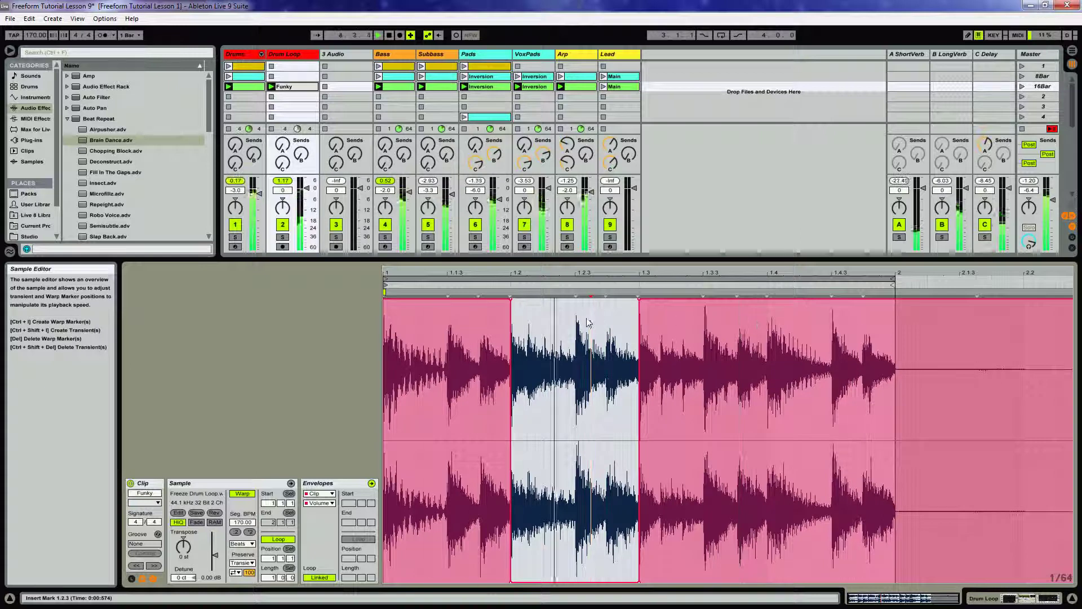
drag(575, 311, 639, 314)
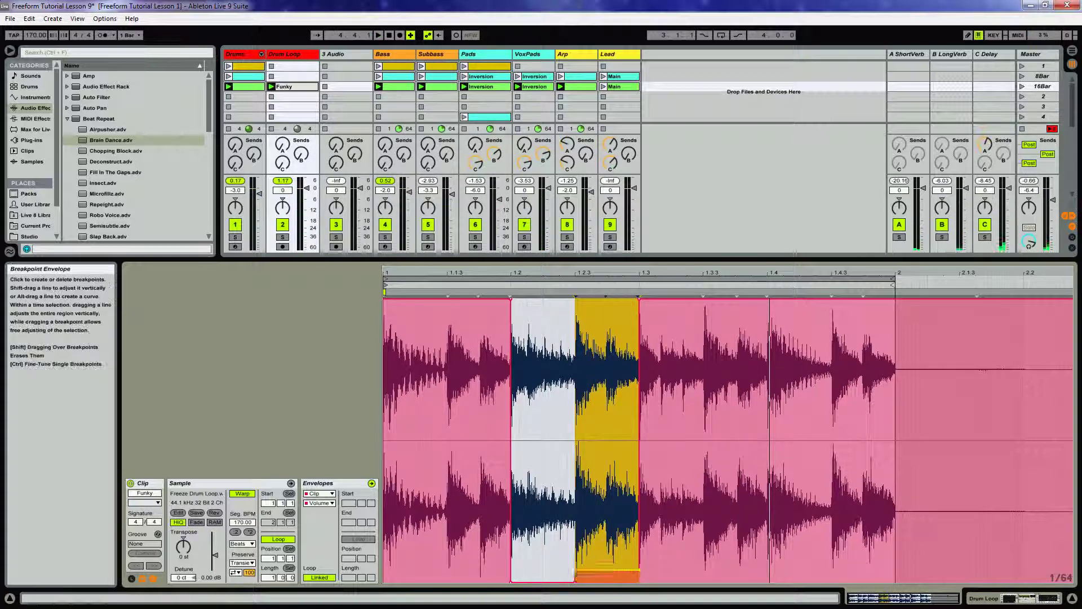
key(space)
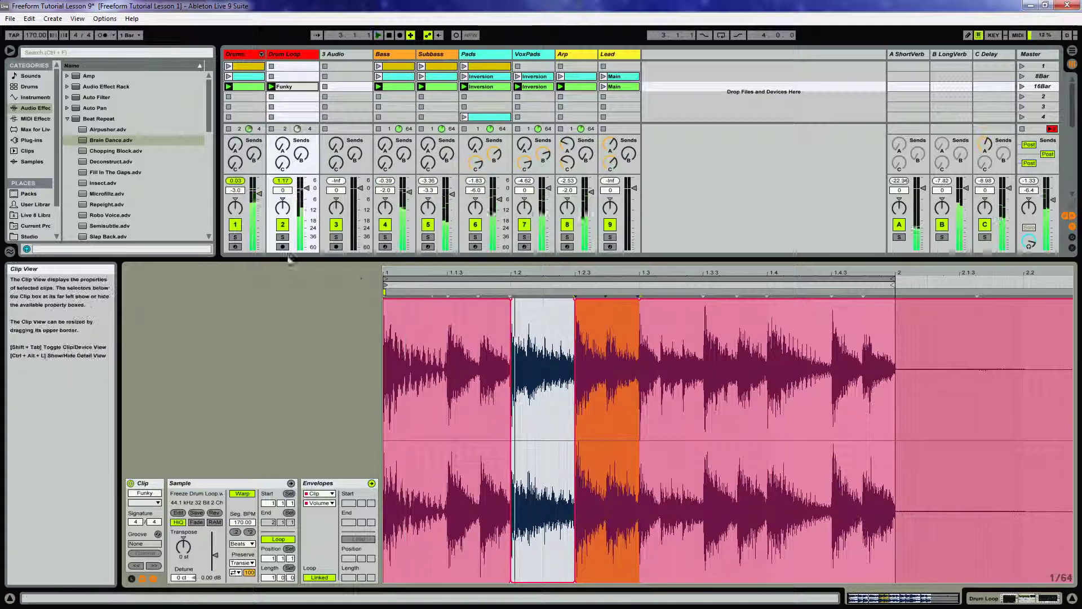
- Select the last beat, 1.4.3 to 2, audition it, and return to the Drum Loop device chain
click(283, 237)
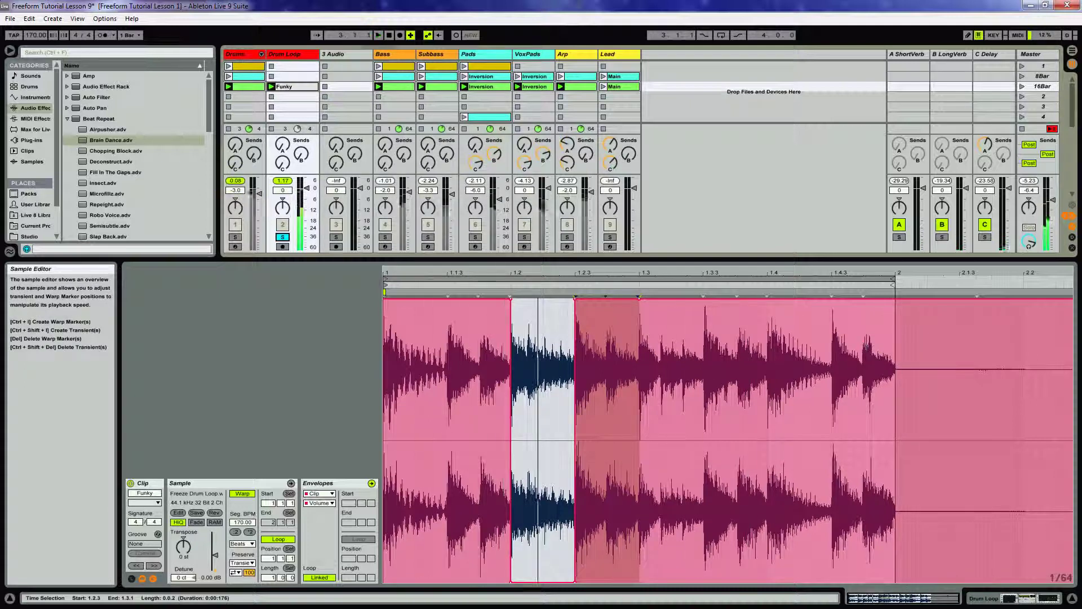
drag(833, 315, 877, 303)
click(283, 237)
key(space)
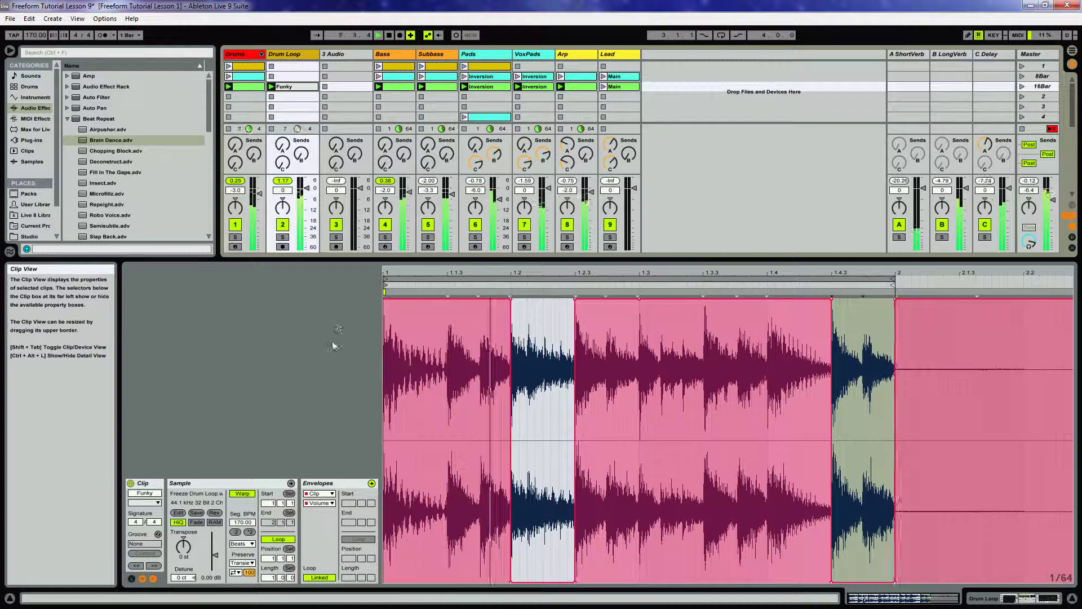
key(shift+Tab)
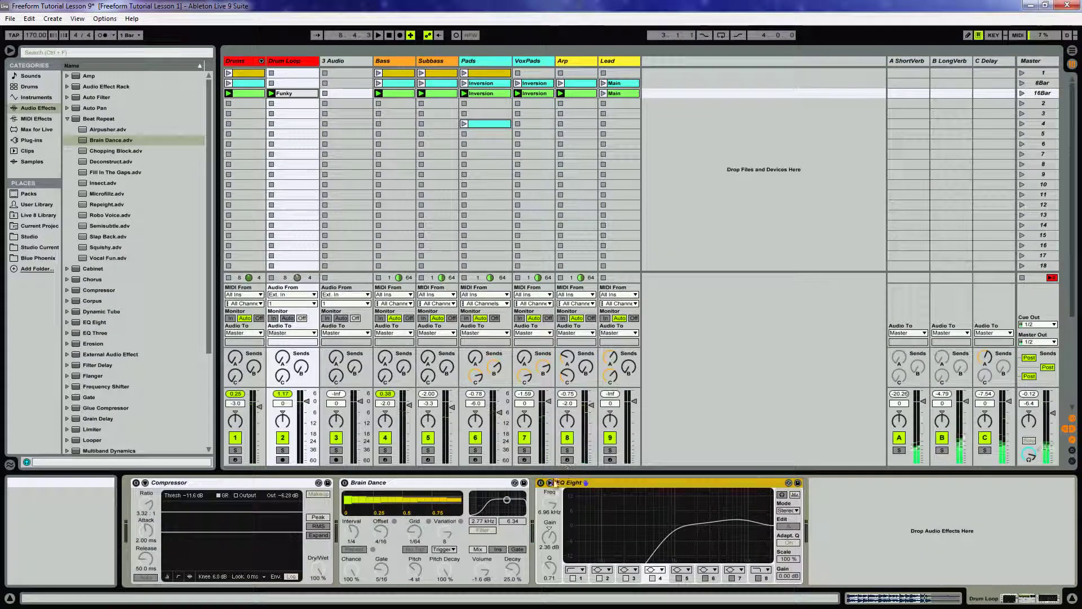
- Re-enable EQ Eight and add a fifth low-pass high-cut band, pulling its cutoff lower
click(541, 483)
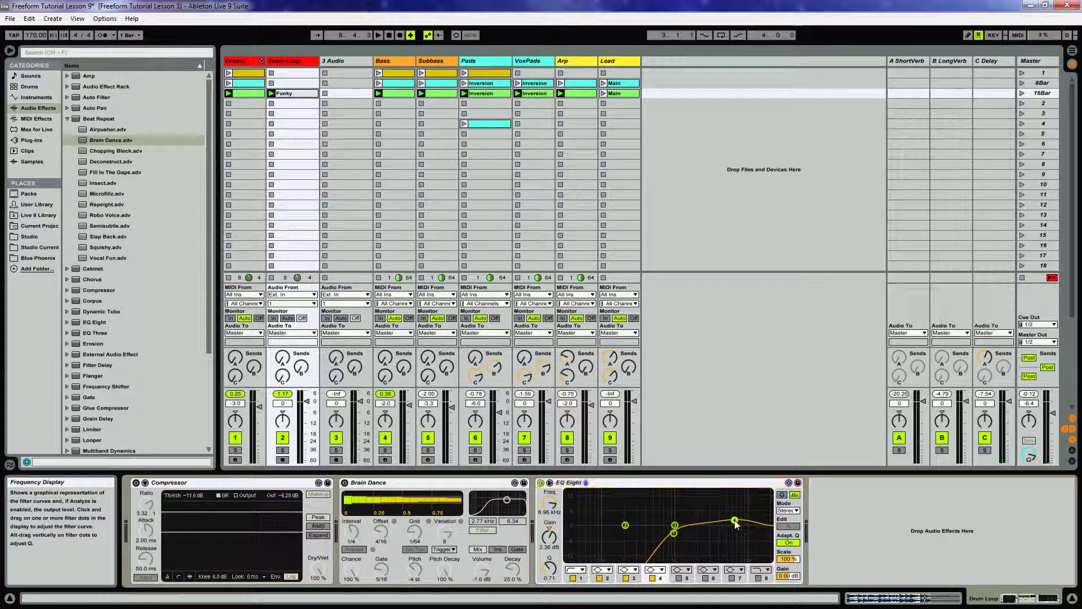
key(space)
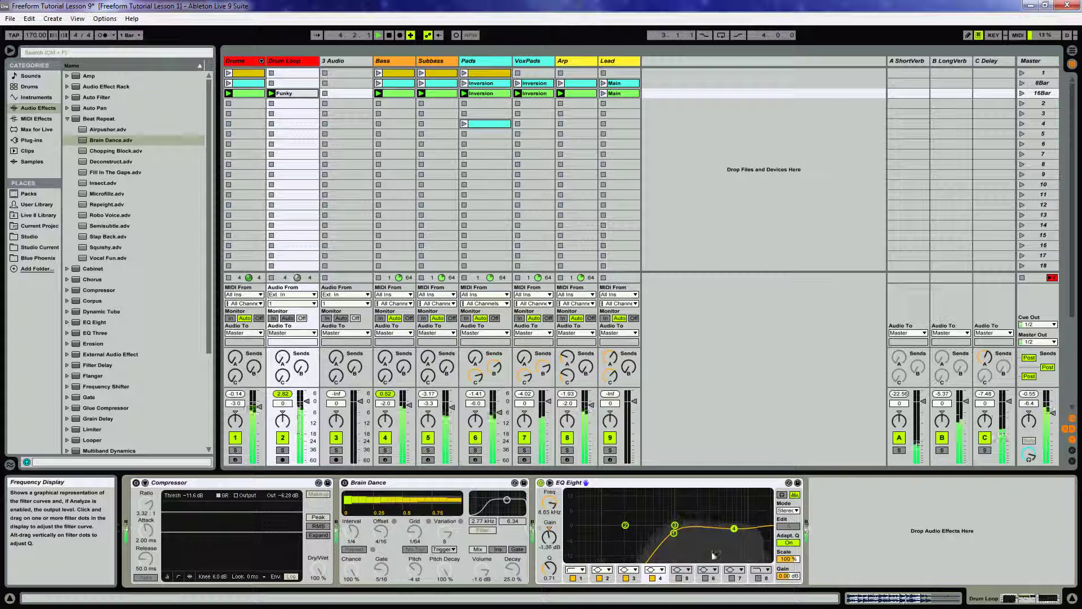
double_click(603, 526)
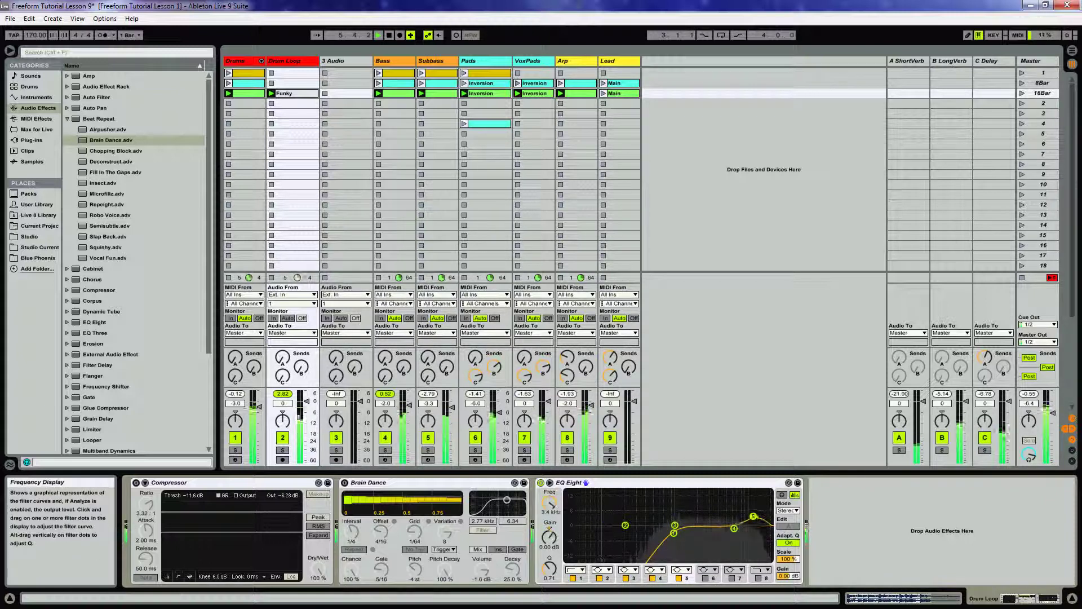
click(681, 569)
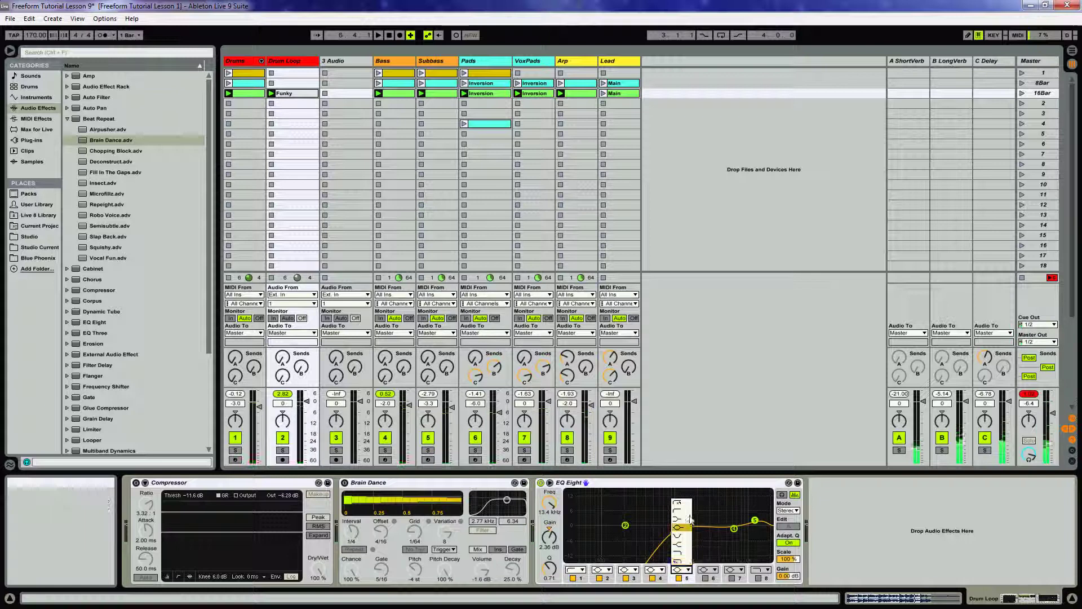
click(692, 558)
key(space)
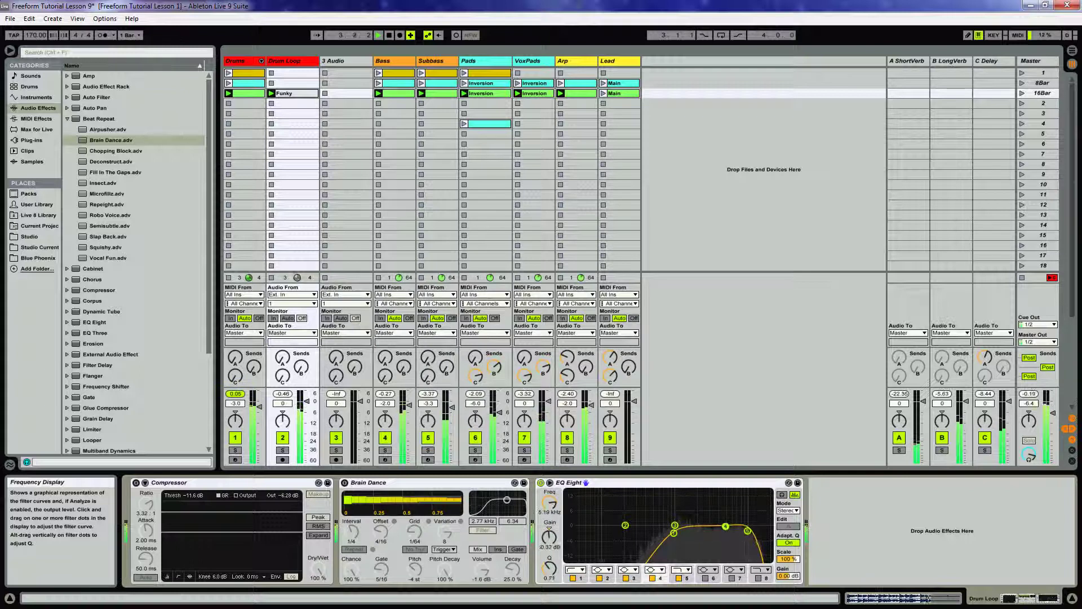
drag(748, 531, 740, 534)
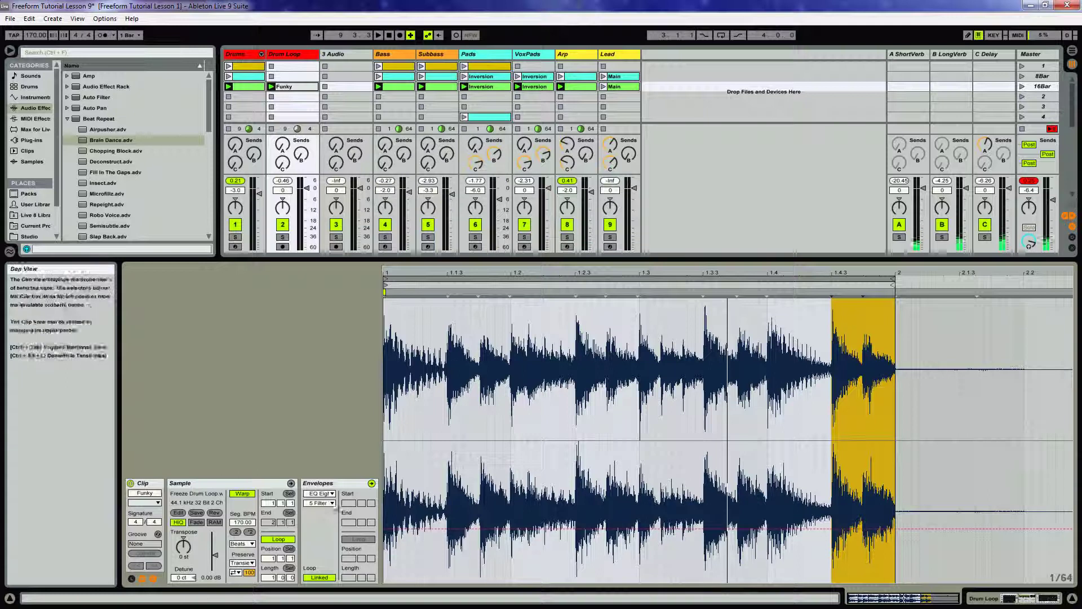
- In the Clip Volume envelope, slope both edges of the cuts near beat 1.2 and bar 2
click(320, 494)
click(314, 503)
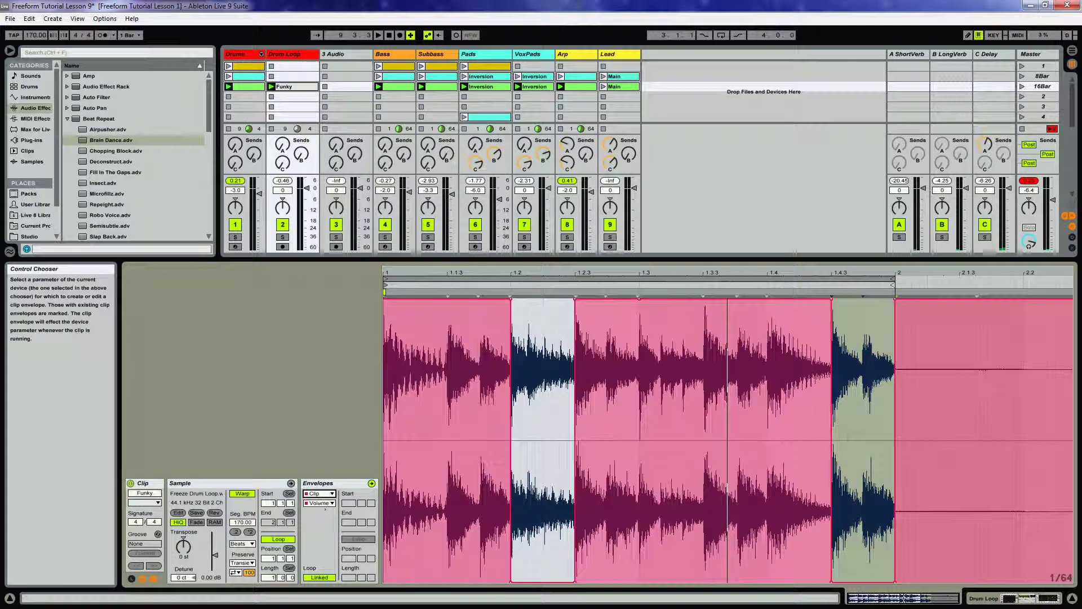
click(523, 517)
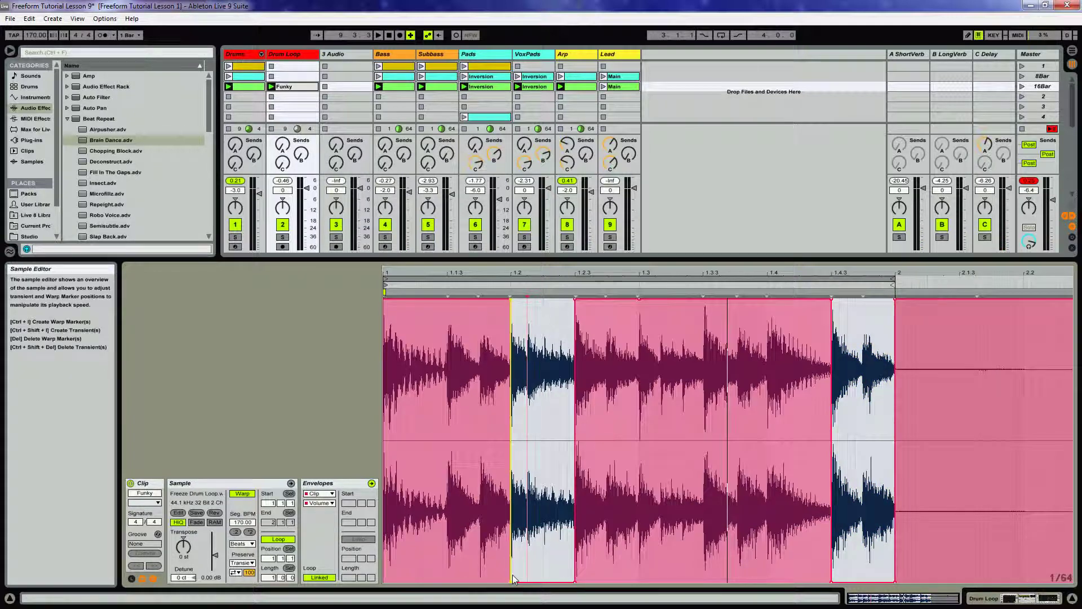
drag(511, 582, 533, 581)
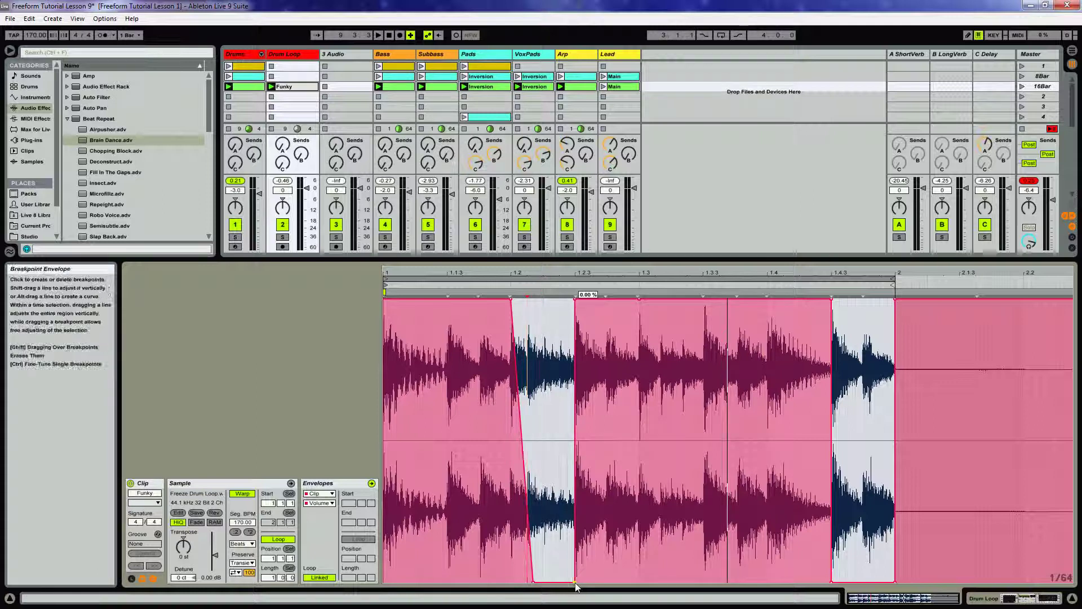
drag(575, 582, 565, 582)
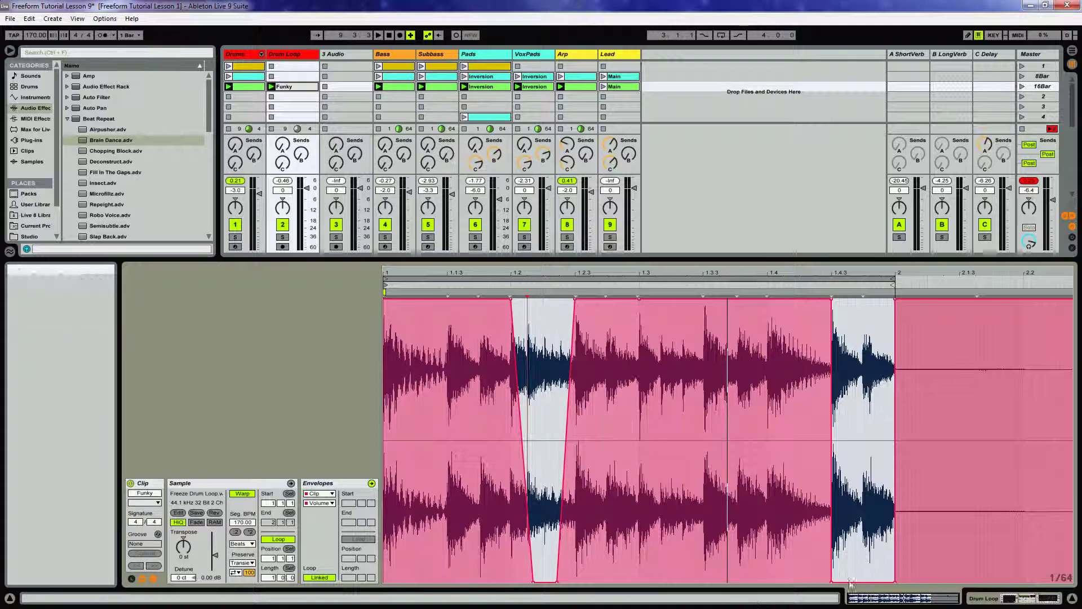
drag(831, 581, 876, 581)
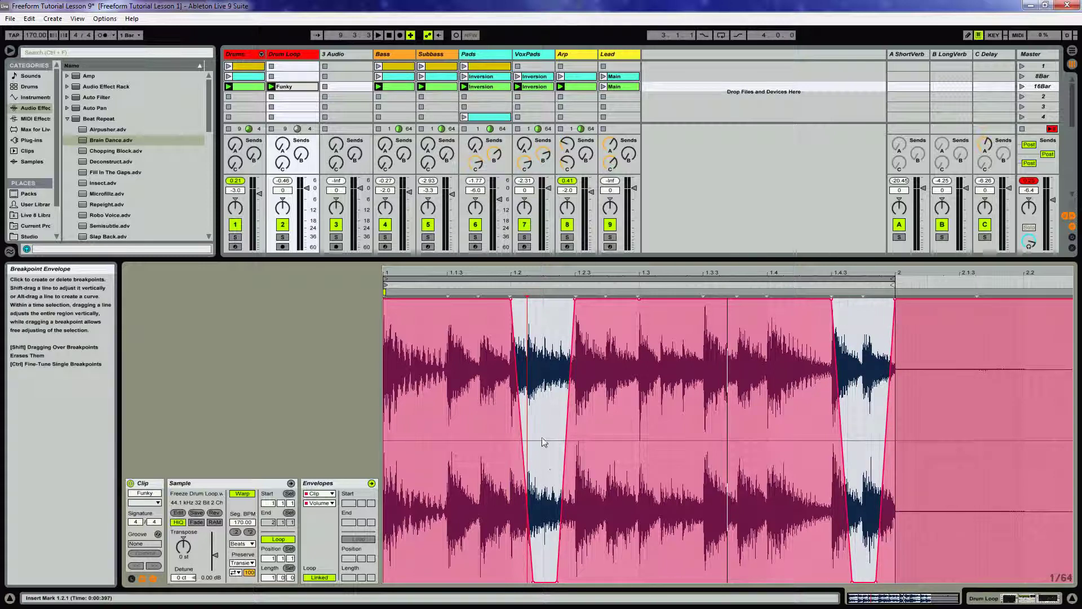
key(space)
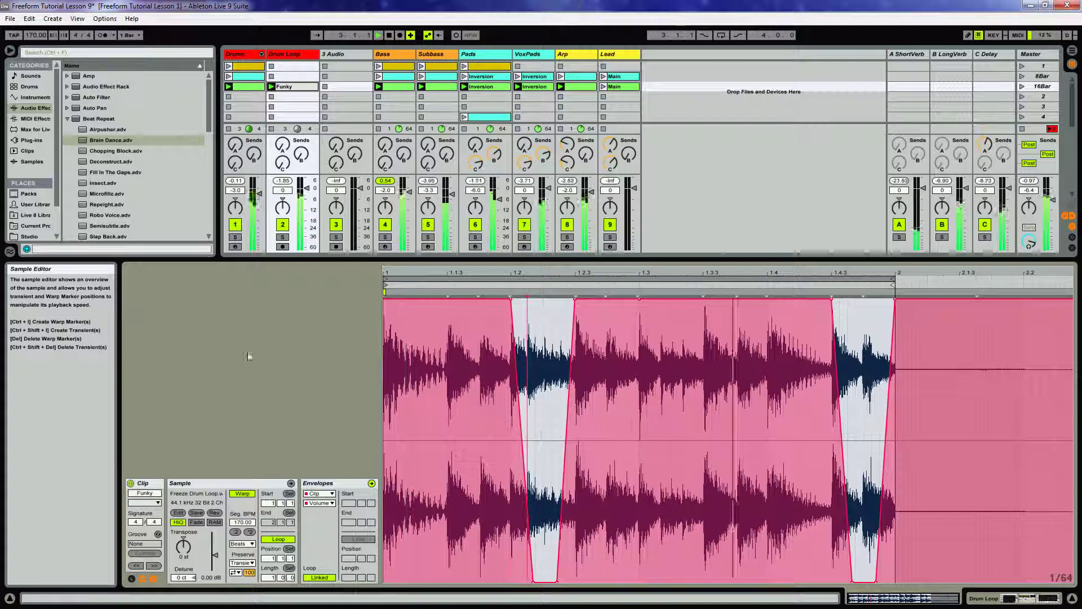
- Raise the Drum Loop's Send A to the ShortVerb return
click(282, 237)
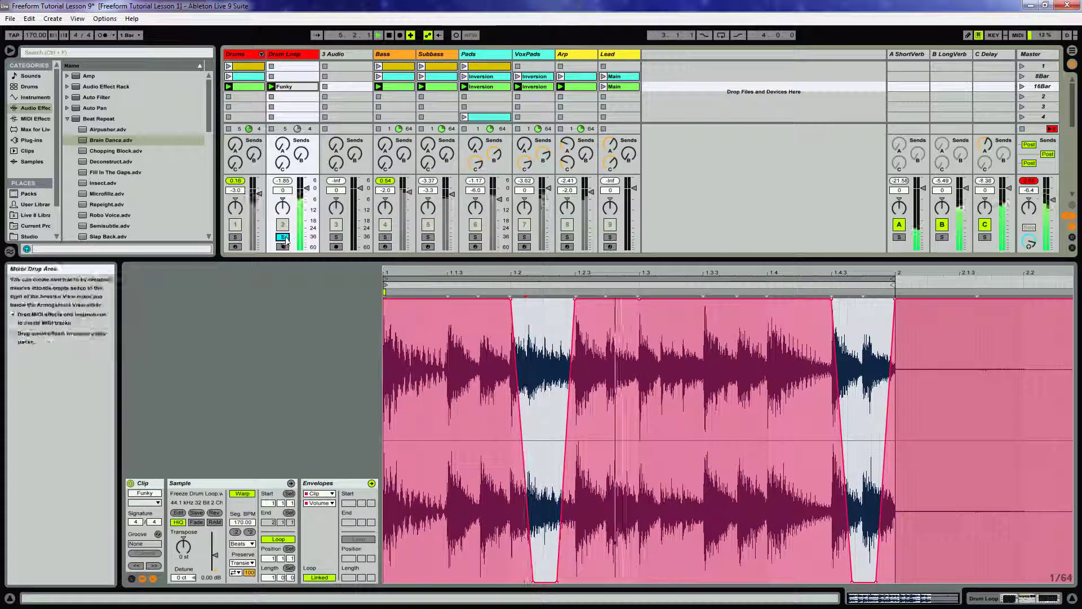
drag(283, 146, 282, 168)
click(283, 144)
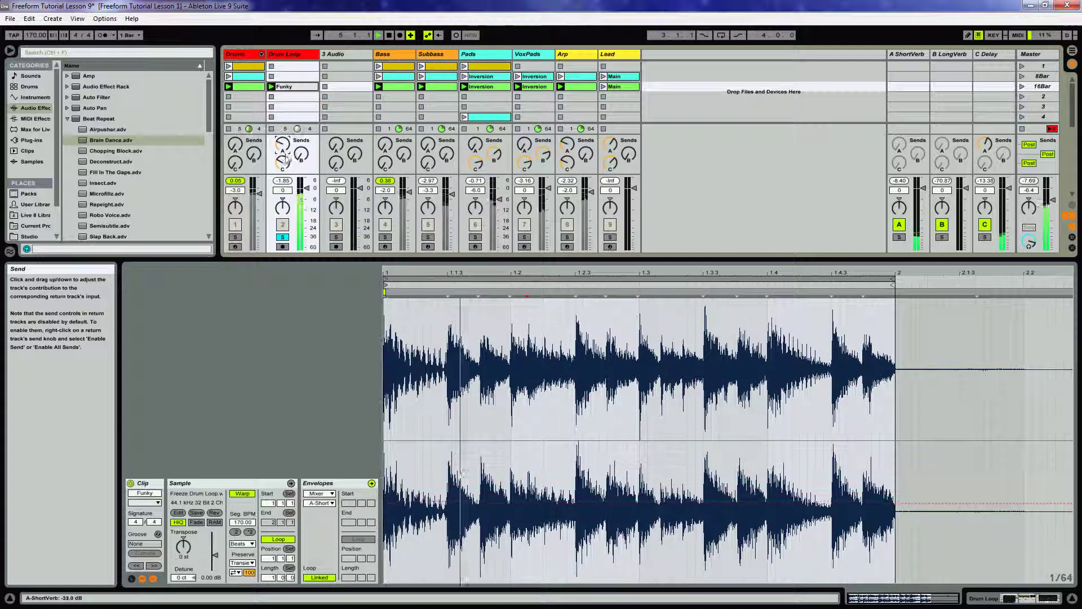
click(284, 238)
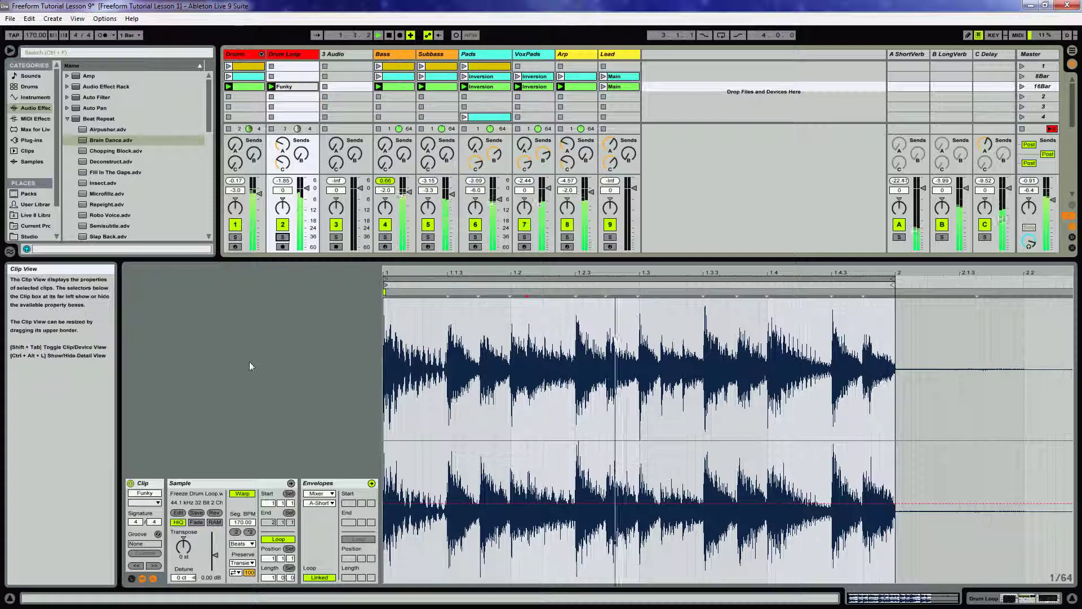
- Set the Drum Loop volume to about -4.2 and raise Funky's clip gain to 1.94 dB
drag(291, 188, 297, 249)
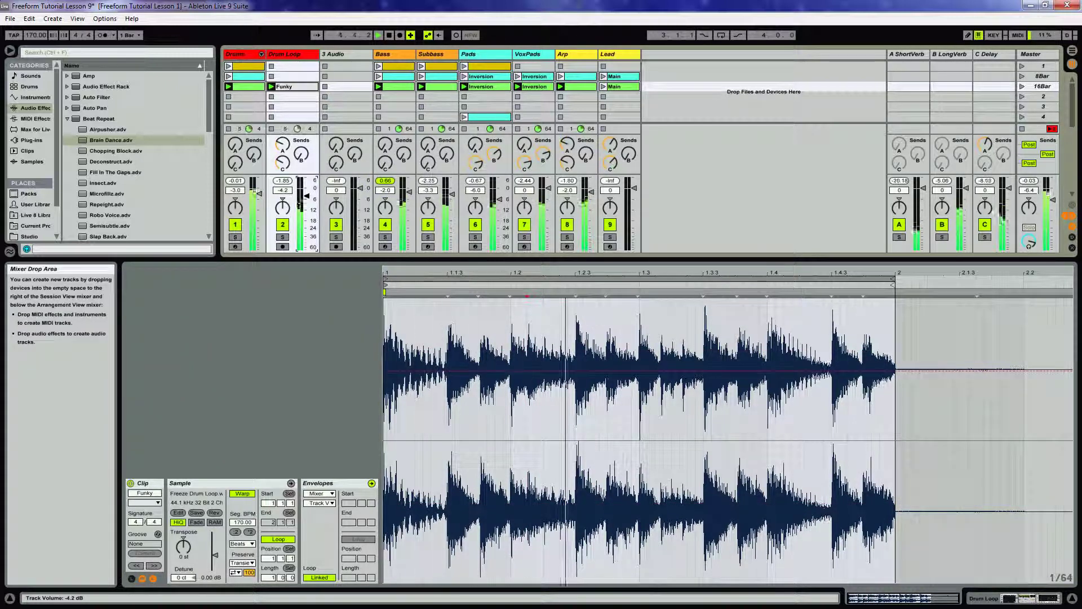
mouse_move(307, 196)
mouse_down()
mouse_move(307, 215)
mouse_move(307, 196)
mouse_up()
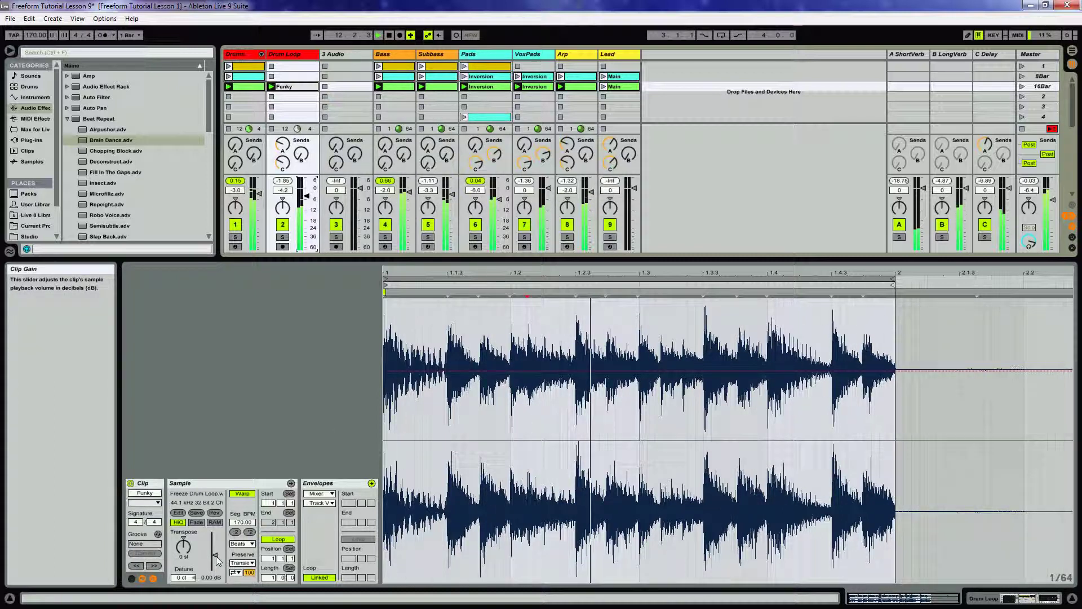
drag(217, 559, 217, 550)
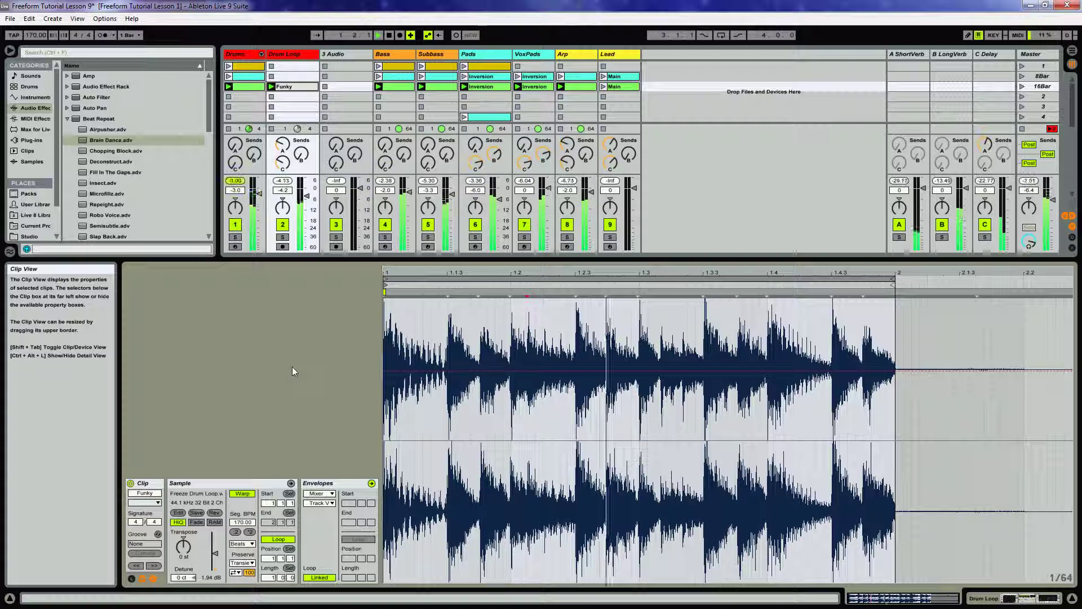
- Launch the Lead's Main clip, toggle the Drum Loop track off and on, and save the set
click(604, 87)
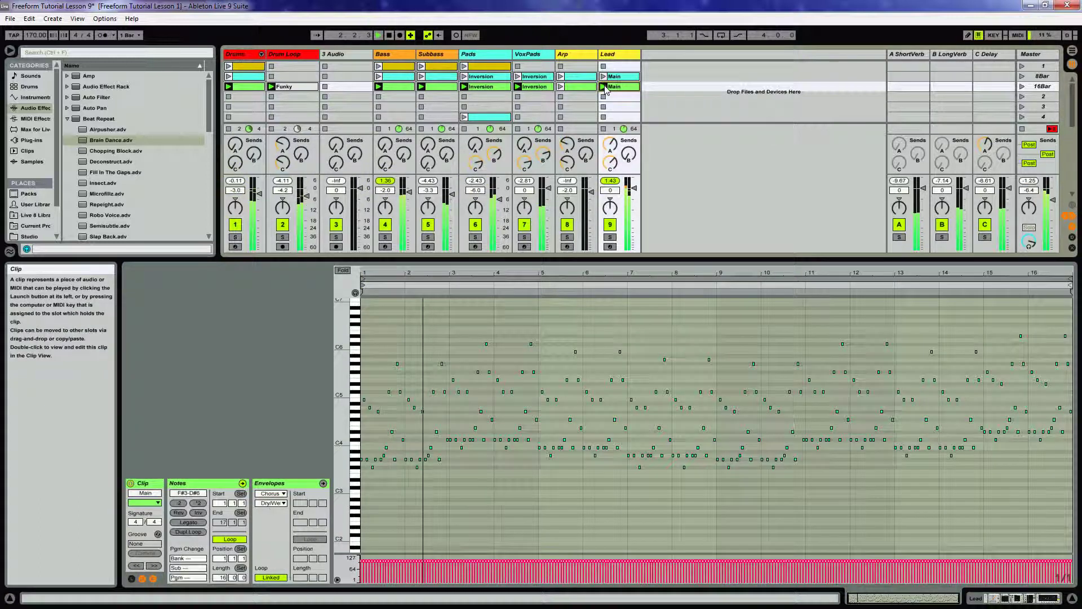
click(283, 225)
click(283, 226)
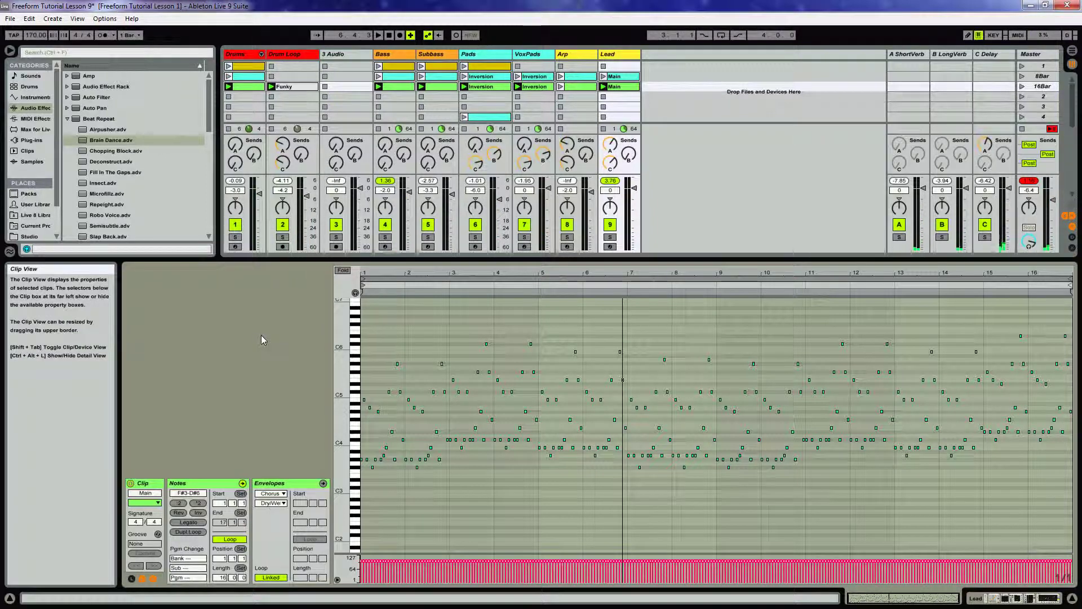
key(ctrl+s)
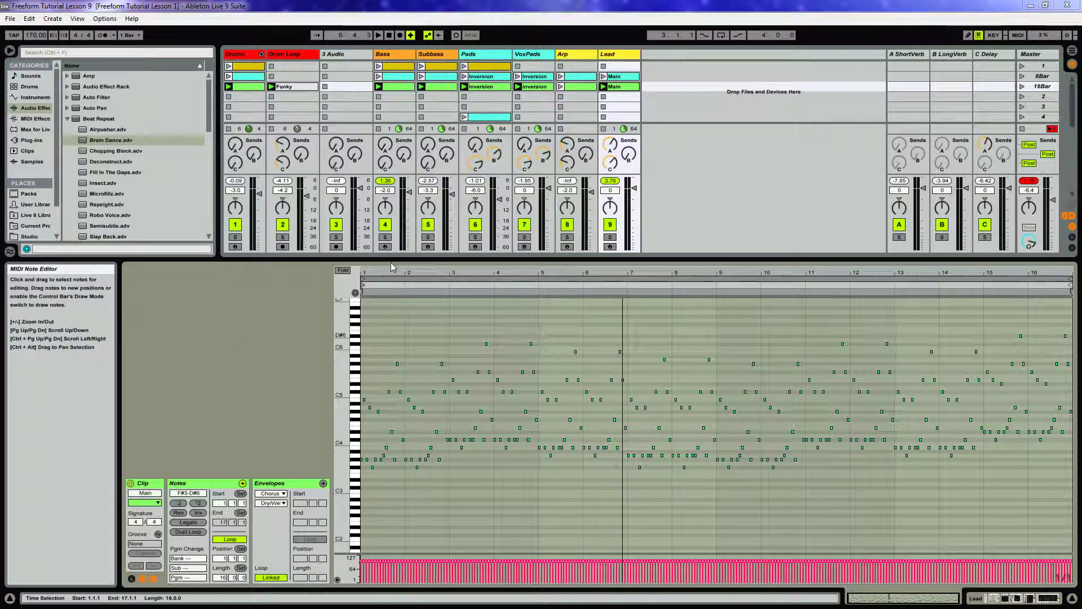
- Unfold the Drums rack into its Kick, OH, CH1, CH2, Clap, Ride chains and play
click(282, 55)
click(239, 56)
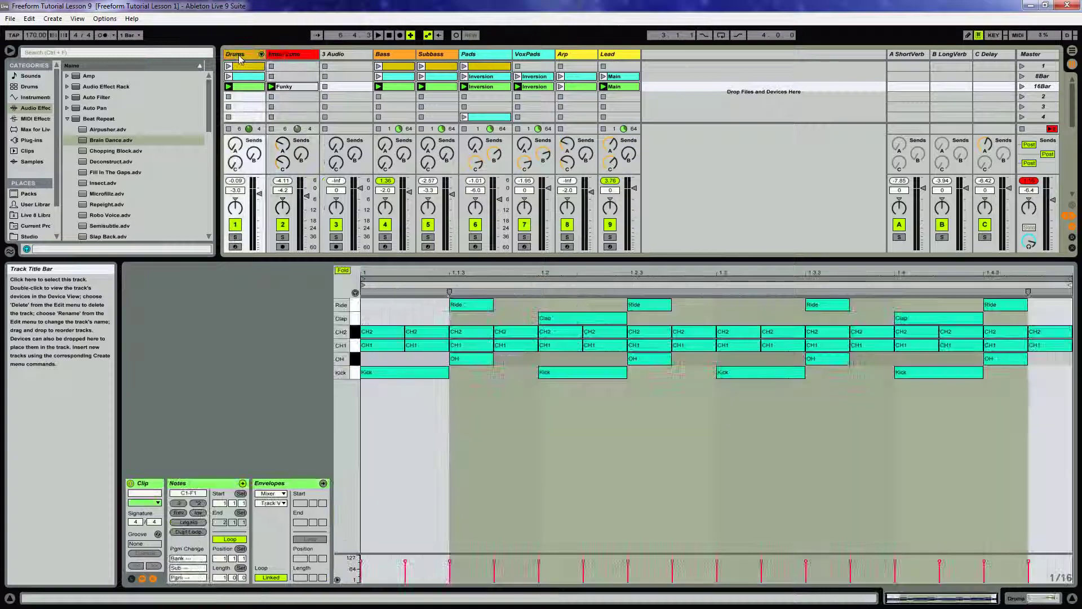
click(261, 54)
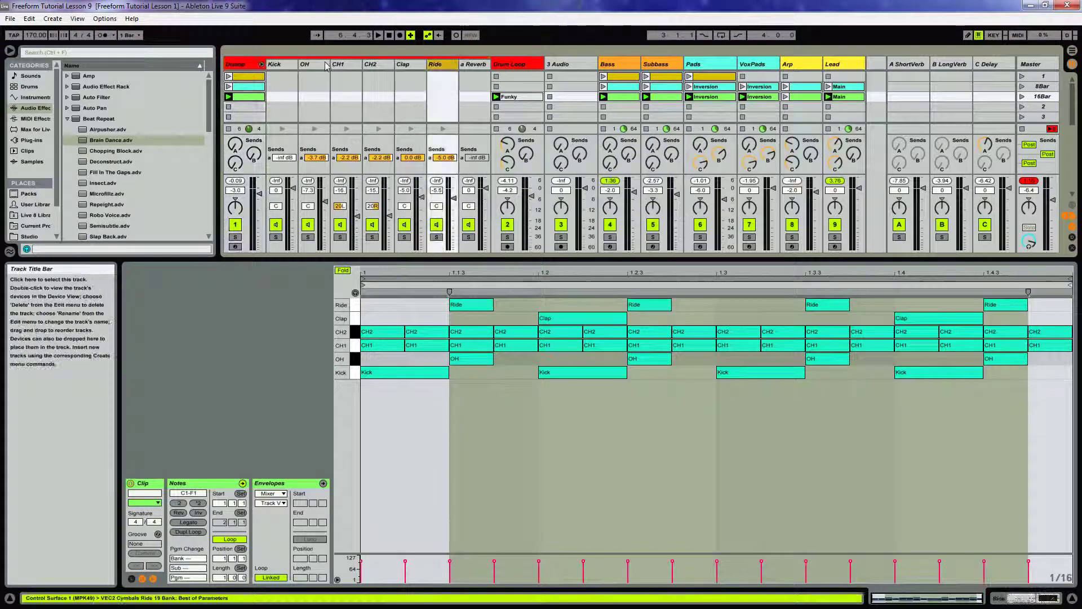
click(239, 64)
key(space)
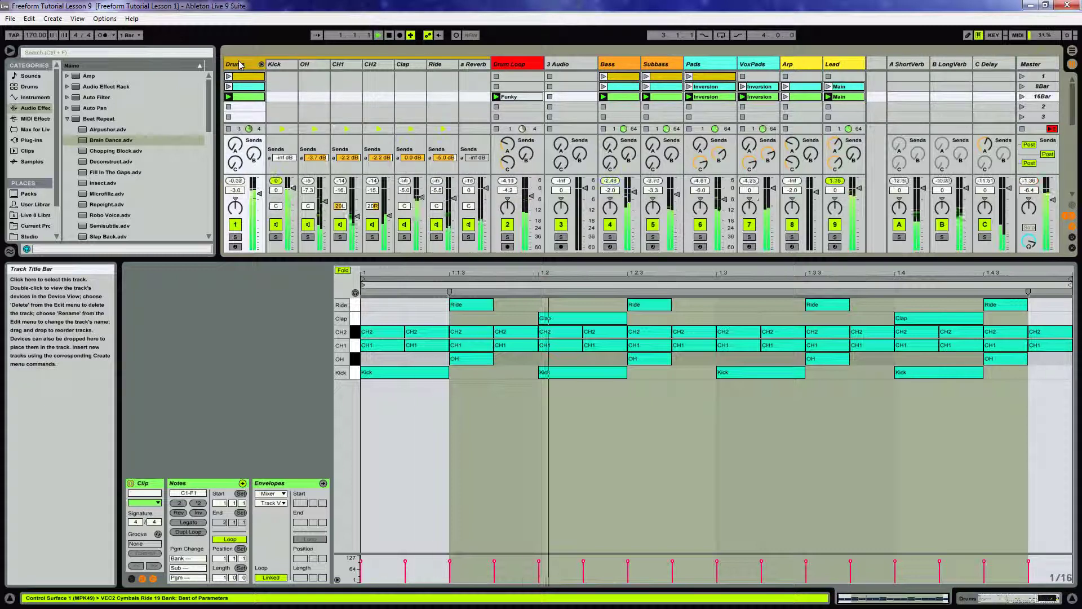